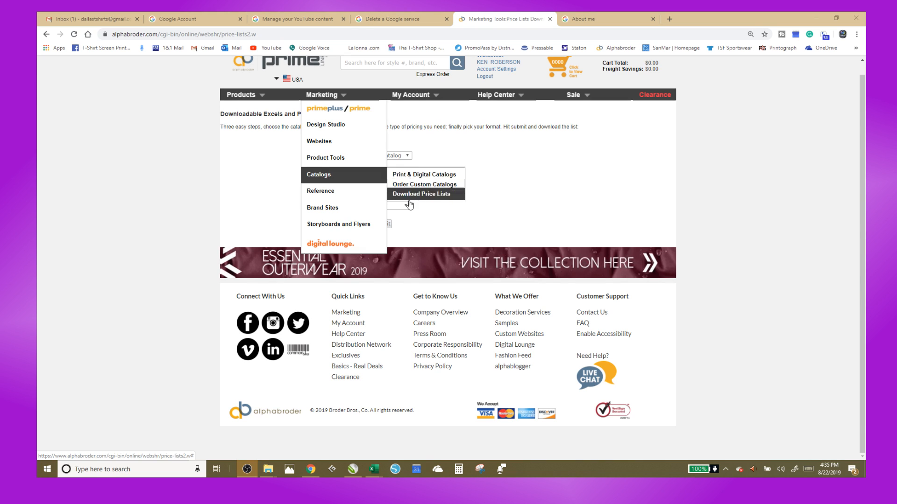
# - Choose Main Catalog as the catalog version and Wholesale as the pricing type for the price list download
pyautogui.moveTo(324, 95)
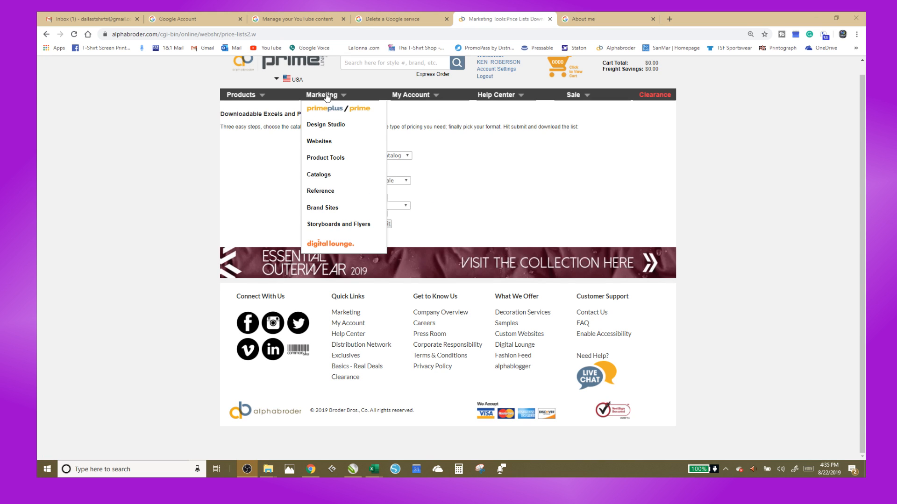
pyautogui.moveTo(326, 157)
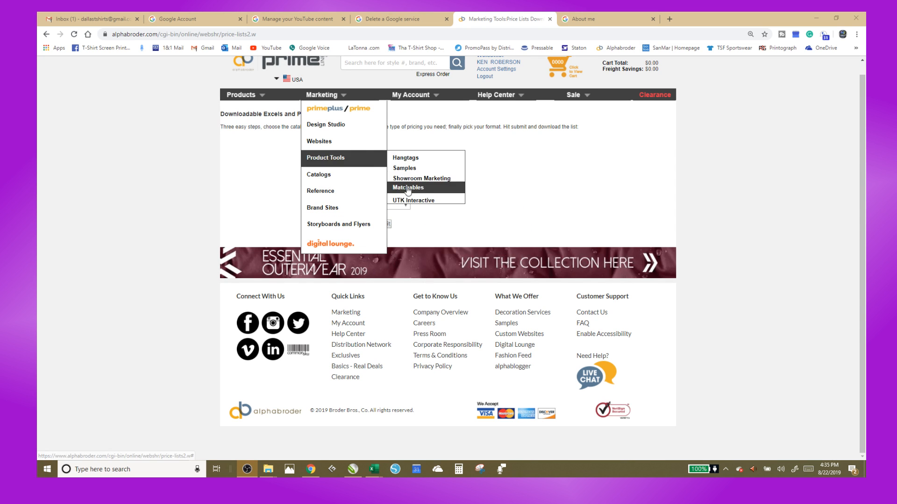
pyautogui.moveTo(334, 180)
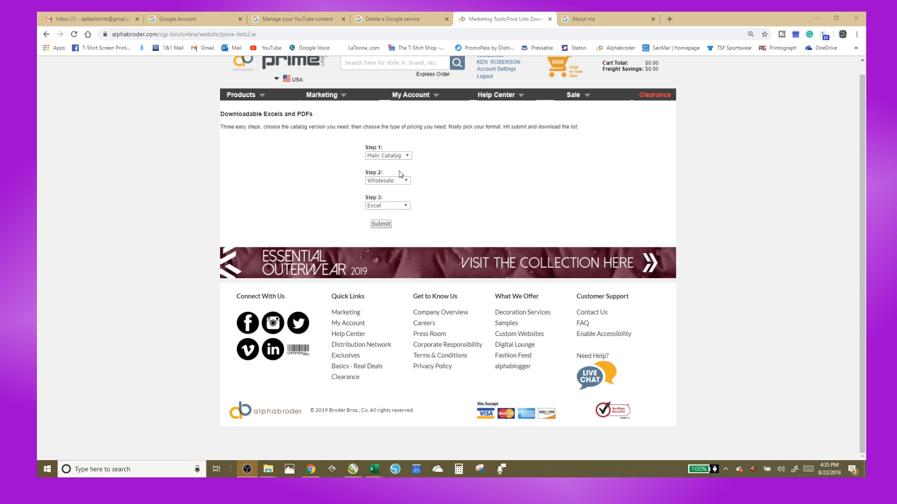
pyautogui.click(389, 156)
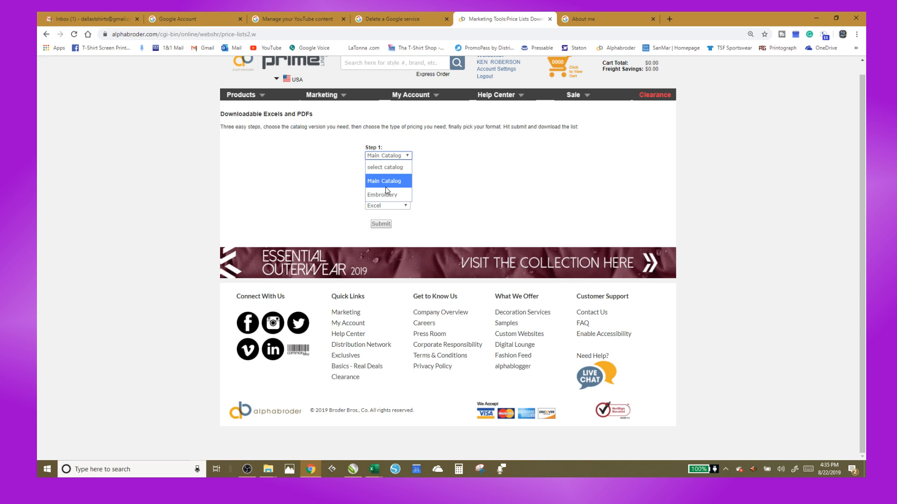
pyautogui.click(392, 182)
pyautogui.click(393, 181)
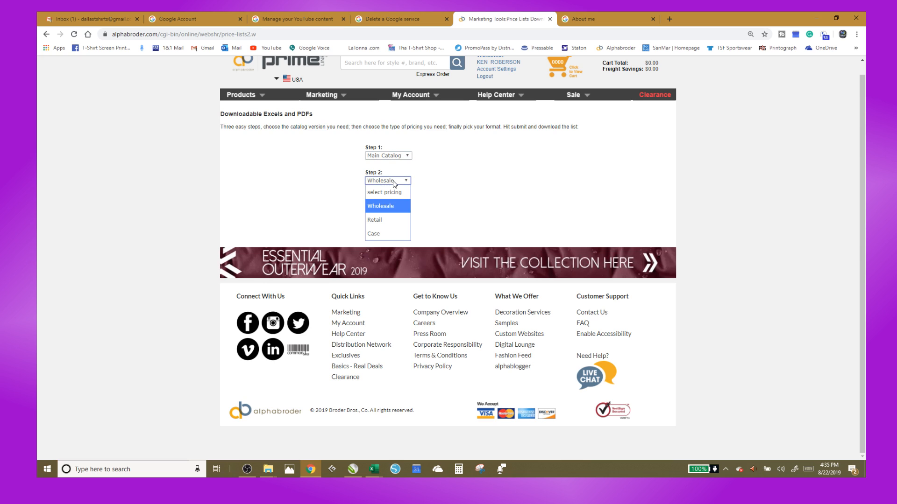
pyautogui.click(387, 206)
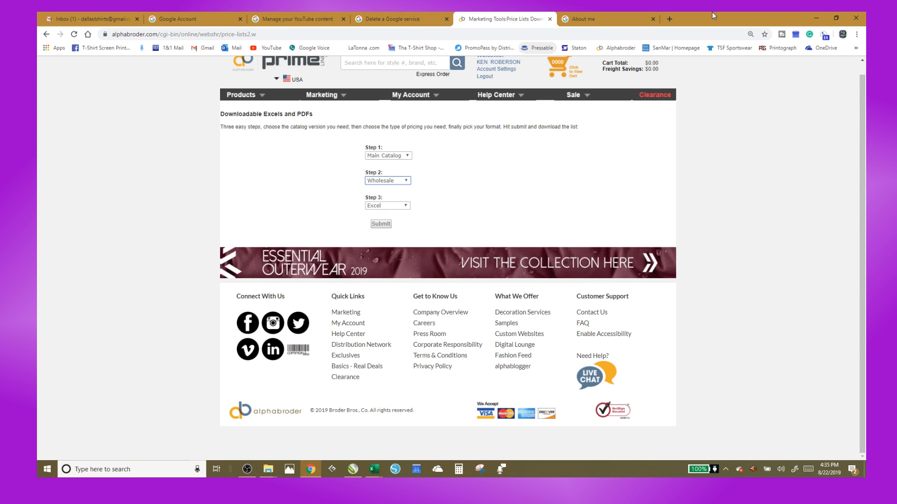
# - Clear the browser and CorelDRAW windows out of the way and switch to the WHOLESALE_R05.xls workbook in Excel
pyautogui.click(818, 18)
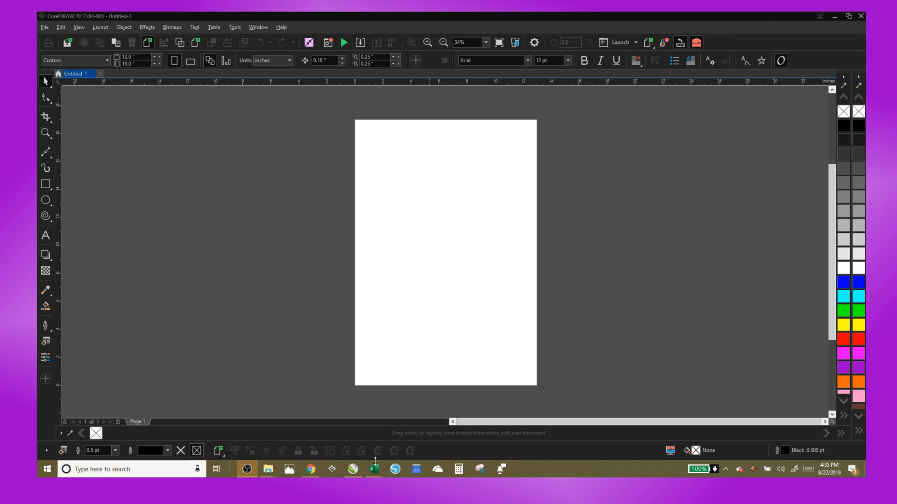
pyautogui.click(862, 19)
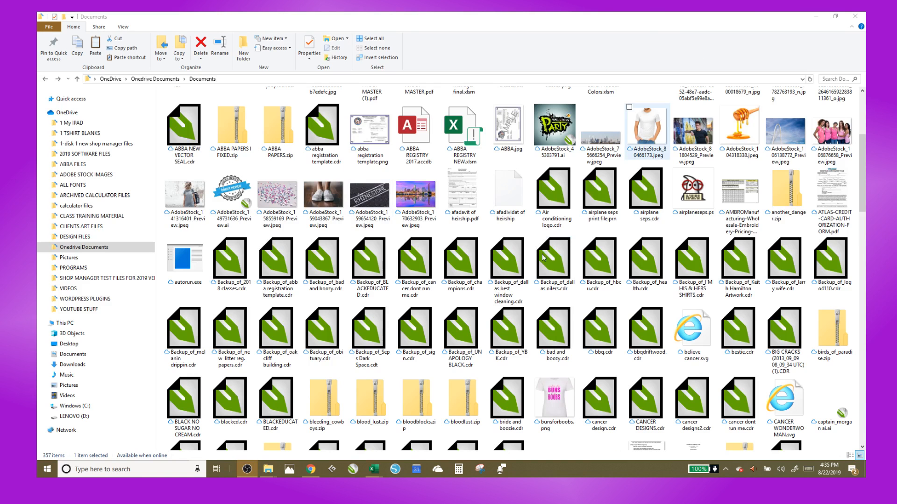
pyautogui.click(373, 474)
pyautogui.click(417, 440)
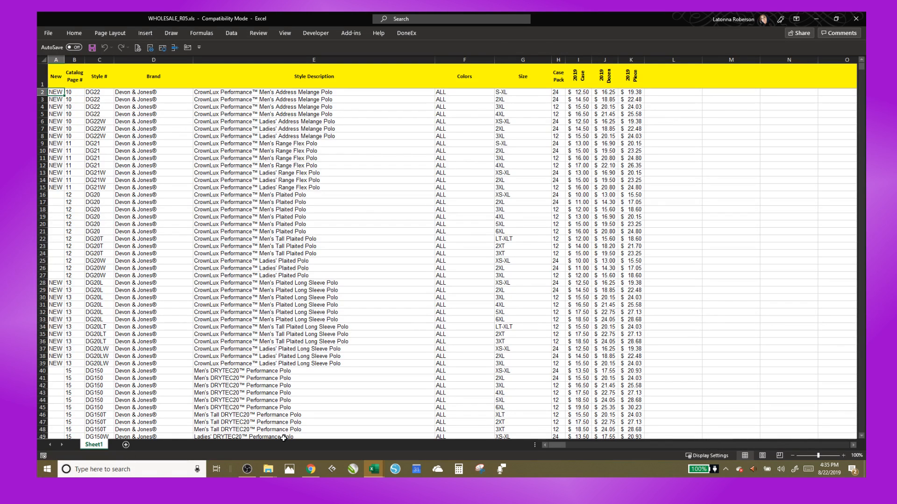
# - Delete the New and Catalog Page # columns from the wholesale price list
pyautogui.click(56, 61)
pyautogui.rightClick(56, 60)
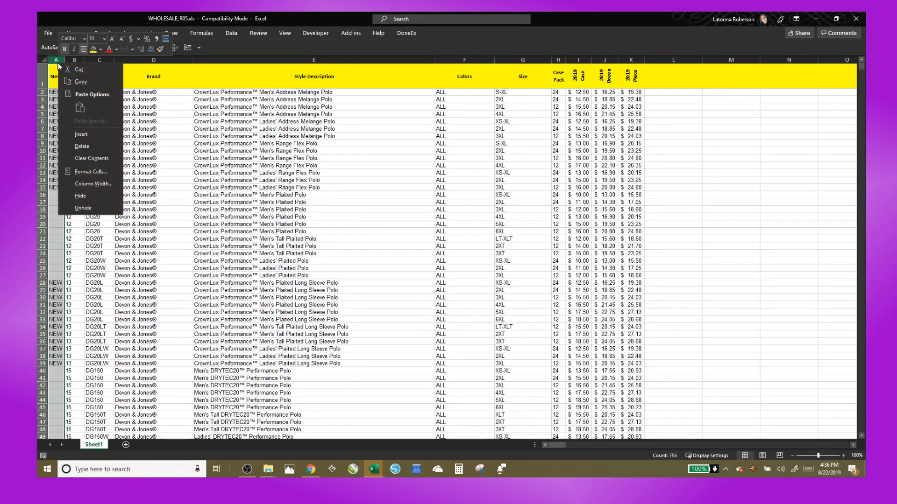
pyautogui.click(80, 146)
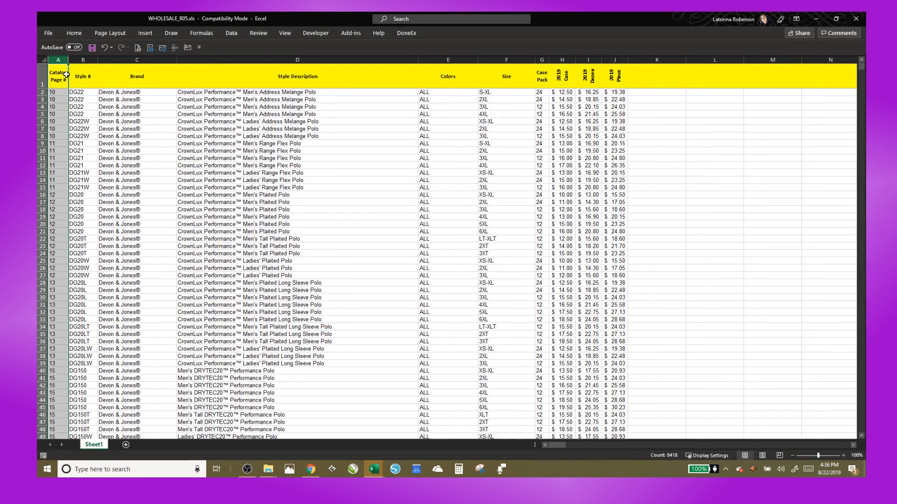
pyautogui.rightClick(55, 60)
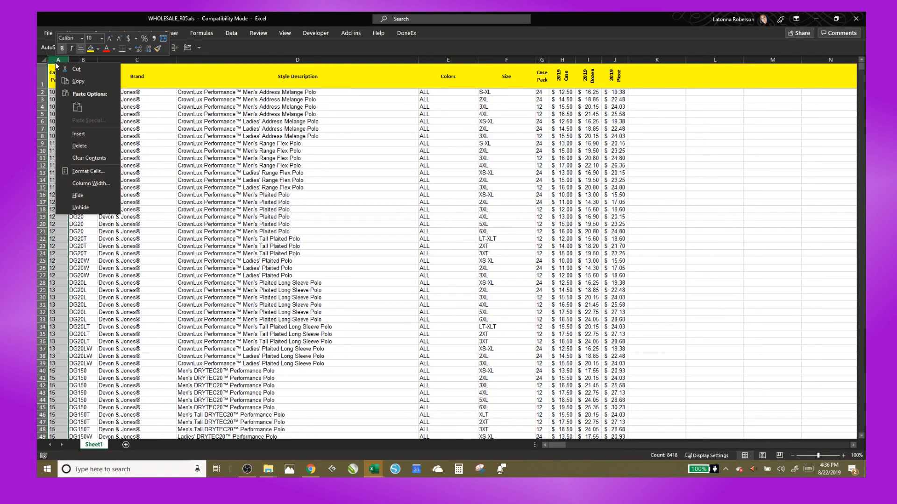
pyautogui.click(79, 146)
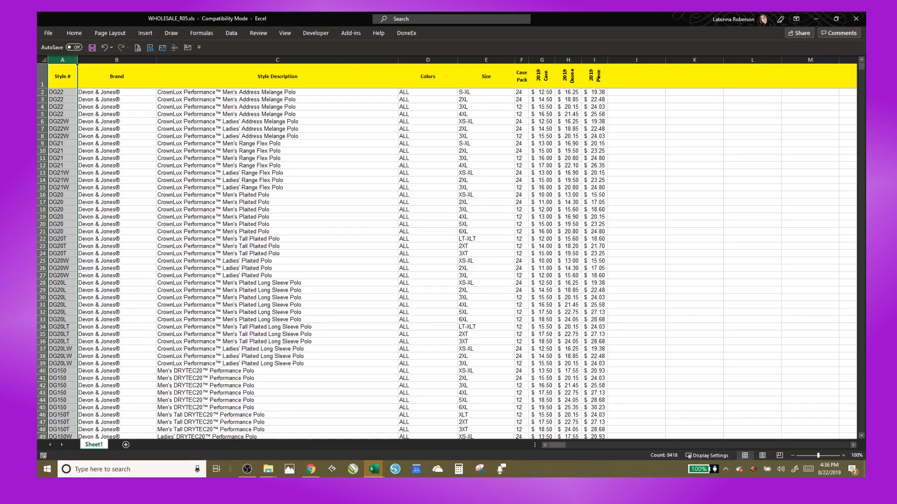
# - Restore the wholesale workbook to a smaller window, minimize File Explorer, and reposition the workbook on the desktop
pyautogui.hotkey('alt', 'Tab')
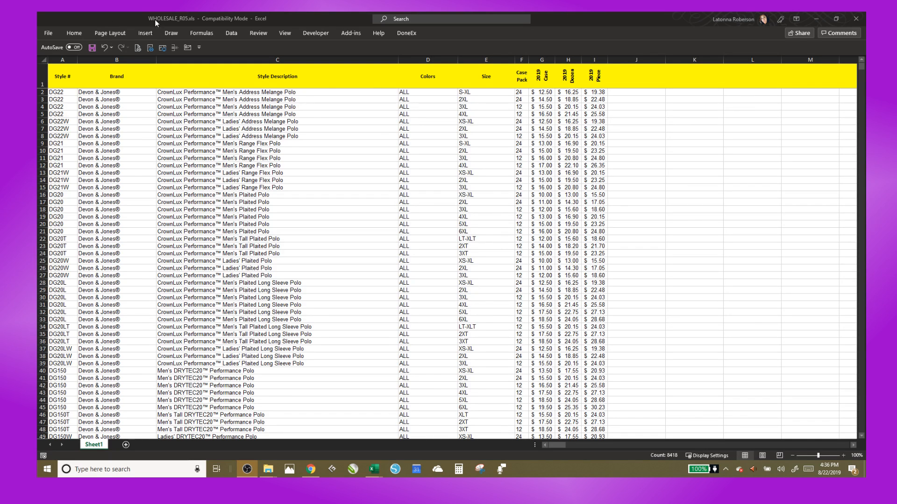
pyautogui.click(836, 20)
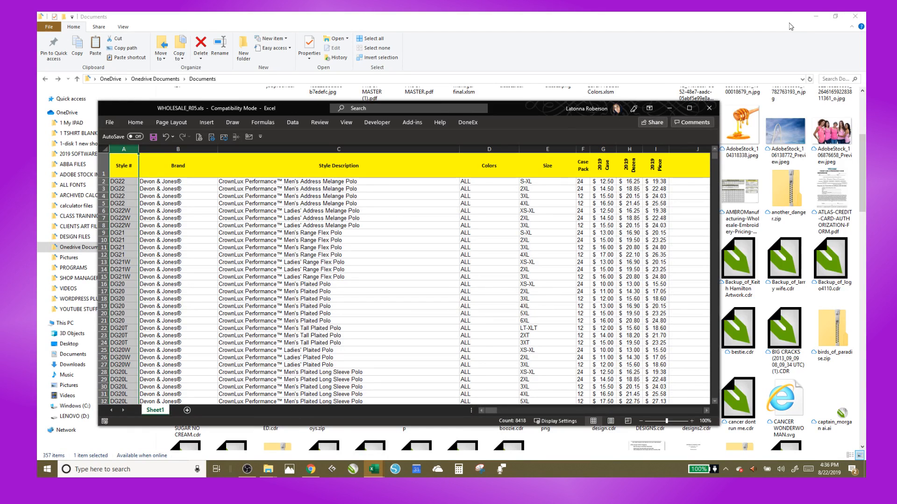
pyautogui.click(816, 16)
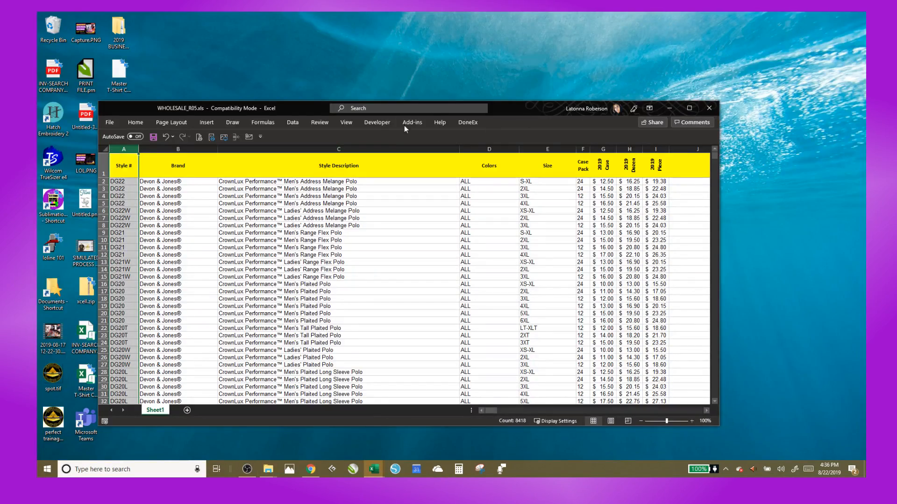
pyautogui.moveTo(502, 110); pyautogui.dragTo(604, 44)
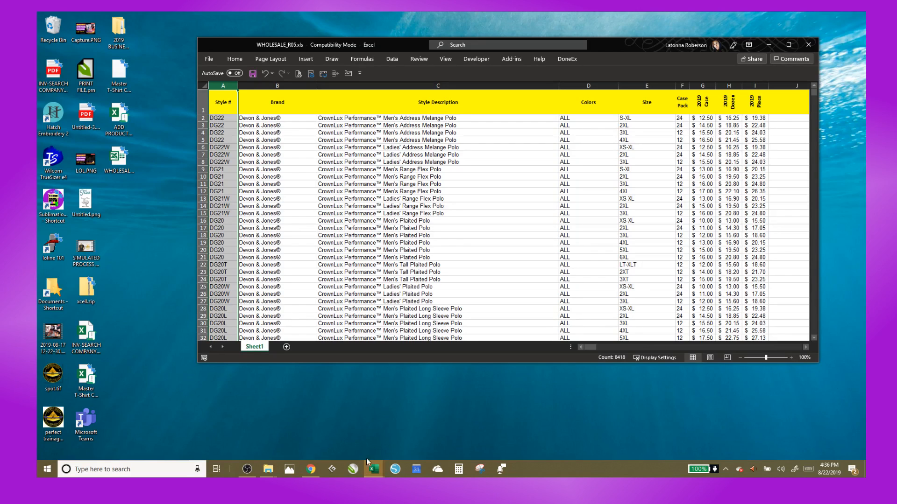
# - Switch to the ADD PRODUCTS TEMPLATE.xlsm workbook, maximize it, and select its STYLE # heading
pyautogui.moveTo(374, 469)
pyautogui.click(337, 435)
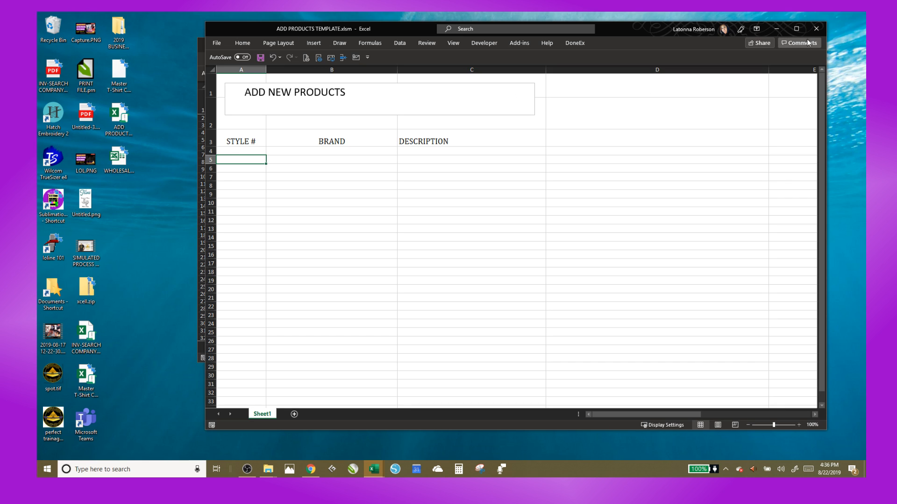
pyautogui.click(796, 29)
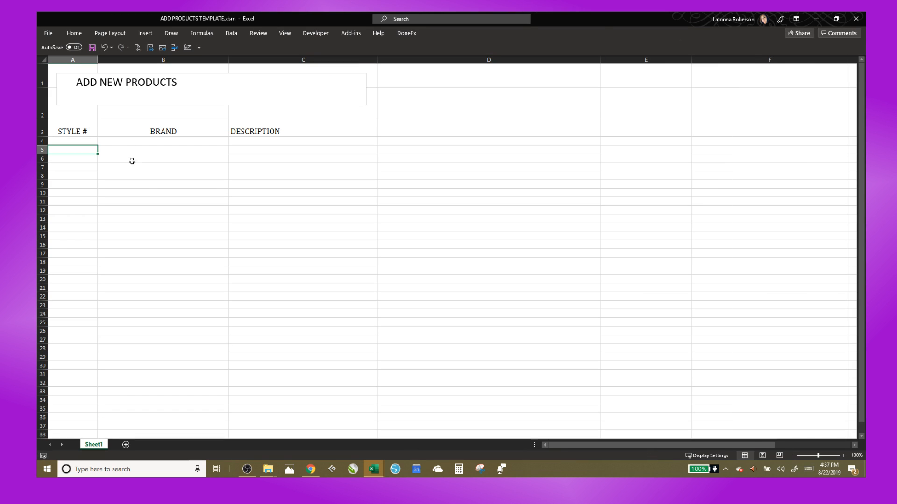
pyautogui.click(125, 87)
pyautogui.click(72, 133)
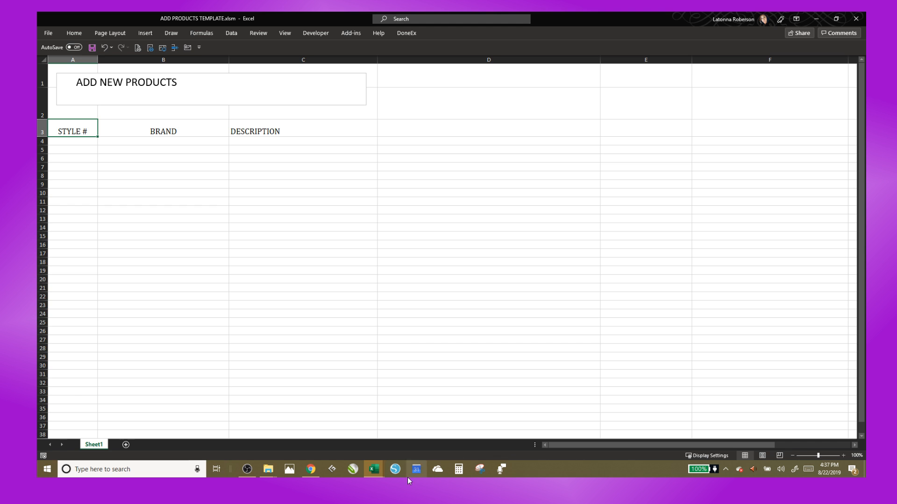
# - Return to WHOLESALE_R05.xls, check its Brand and Style Description headings, and maximize the workbook
pyautogui.moveTo(376, 473)
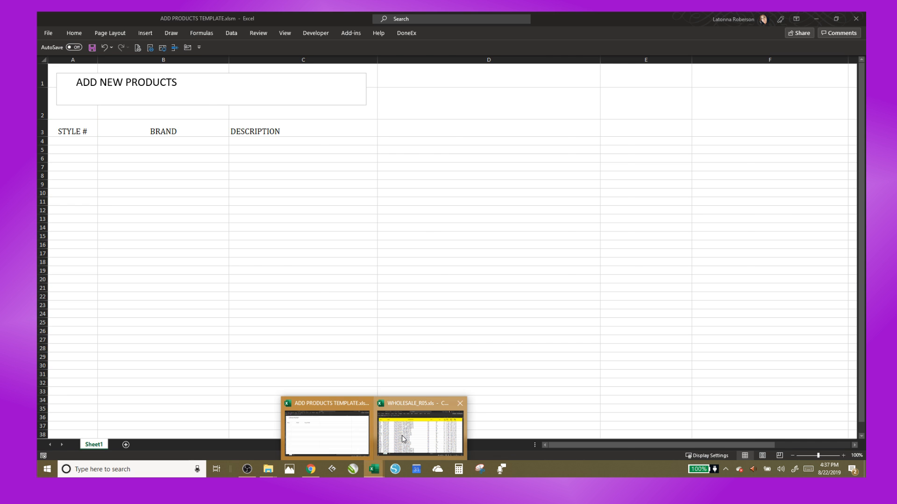
pyautogui.click(401, 410)
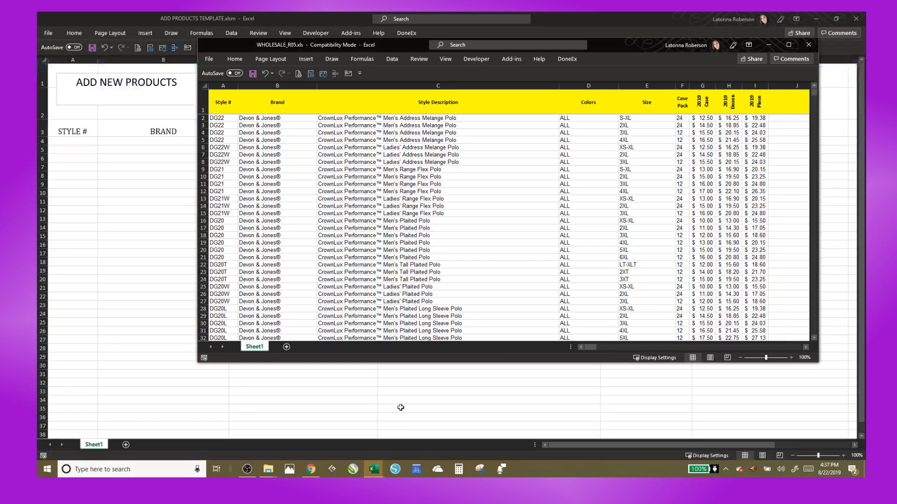
pyautogui.click(278, 103)
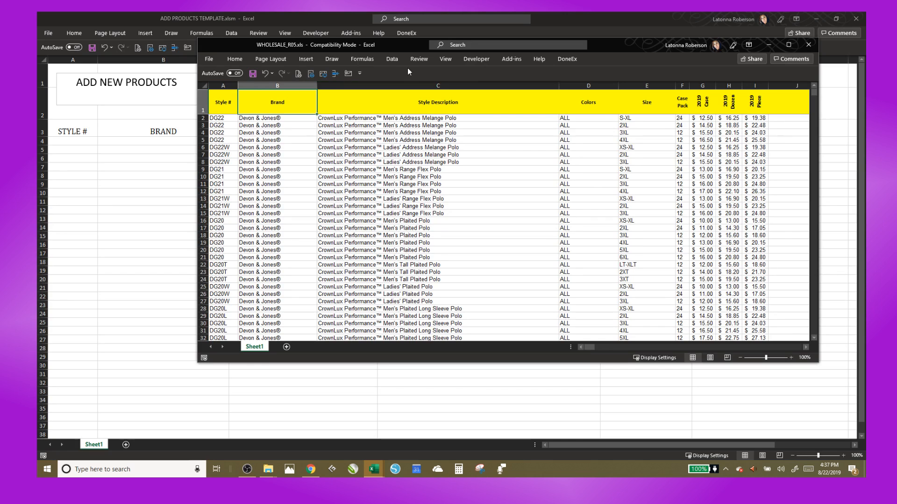
pyautogui.click(534, 103)
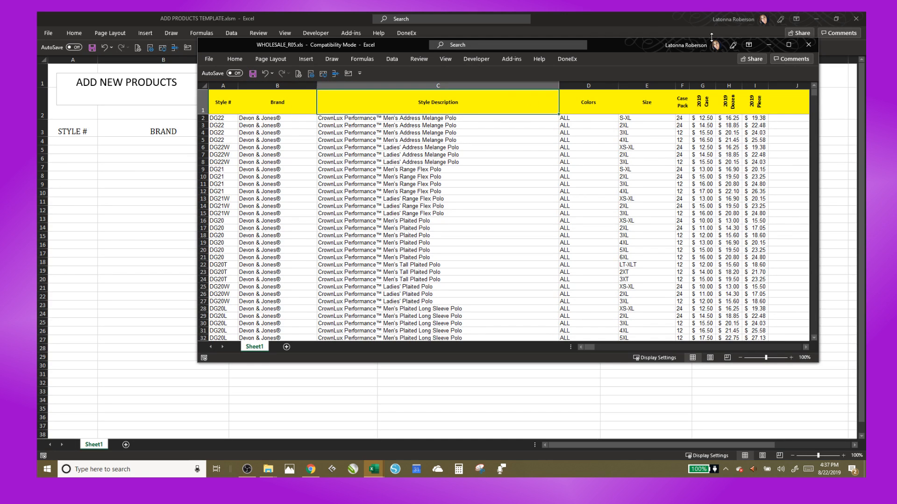
pyautogui.click(789, 44)
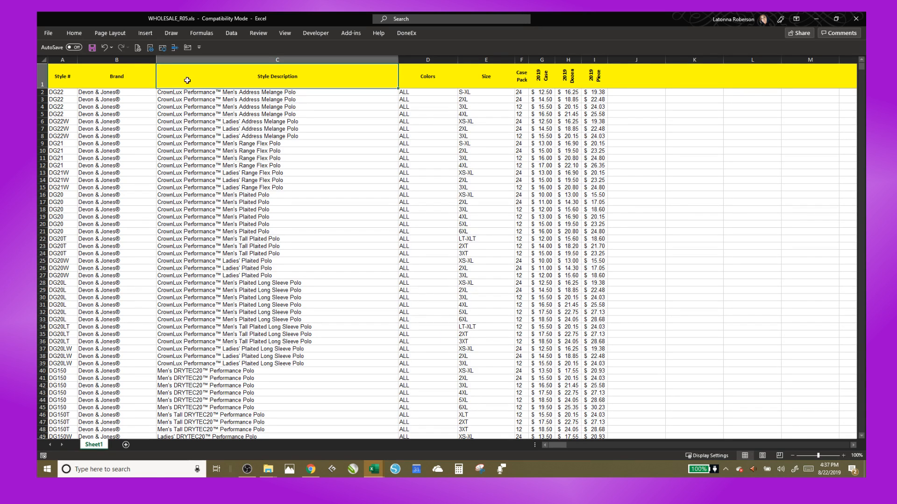
# - Turn on filtering for the header row 1 of the wholesale price list
pyautogui.click(43, 80)
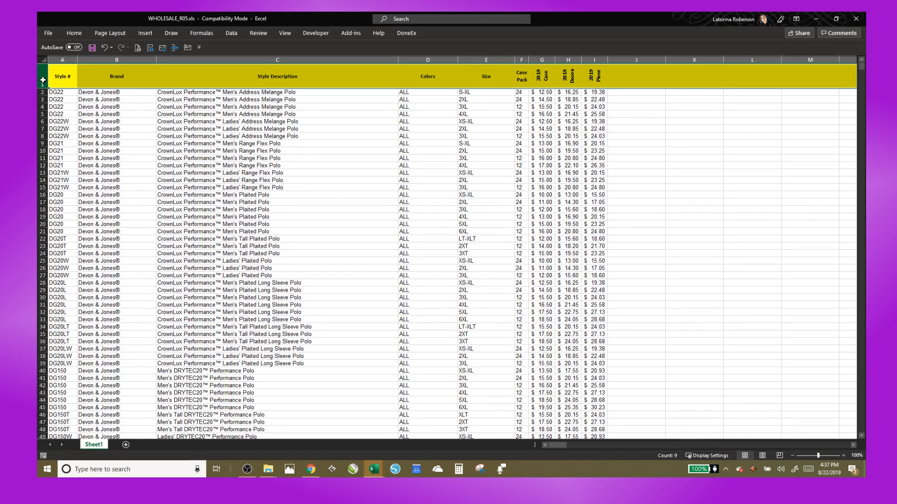
pyautogui.click(80, 35)
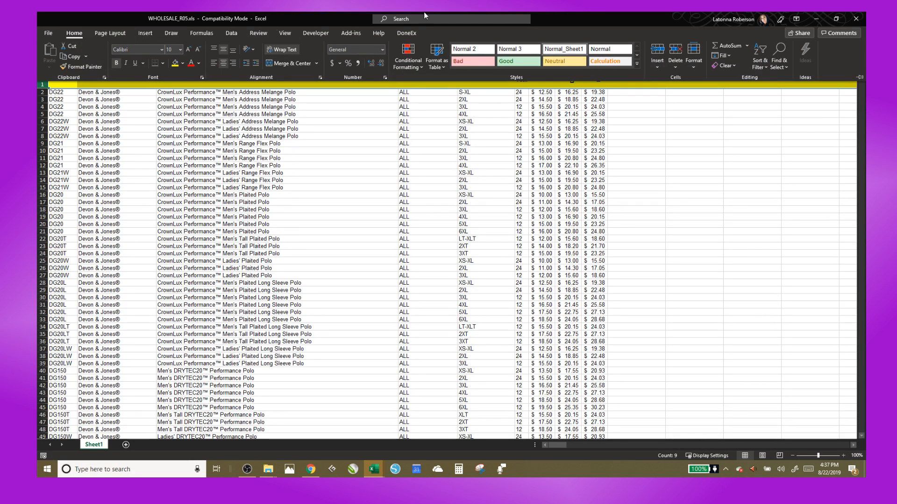
pyautogui.click(766, 68)
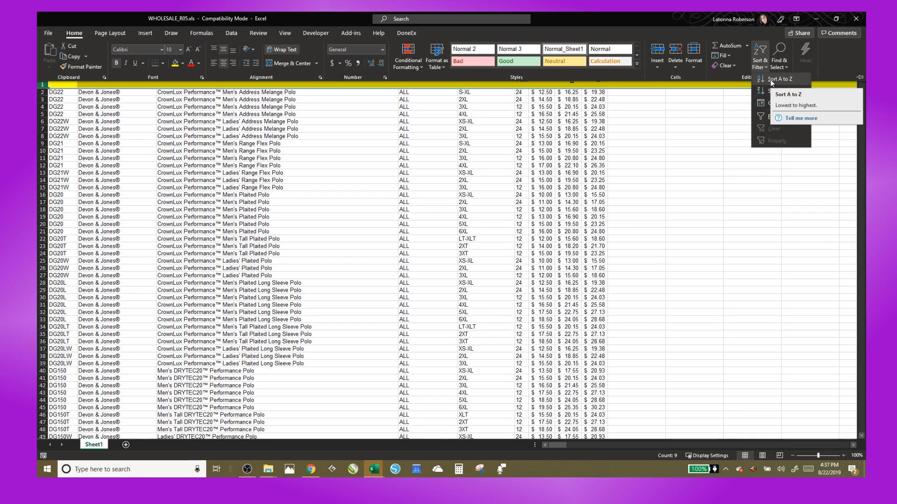
pyautogui.click(770, 117)
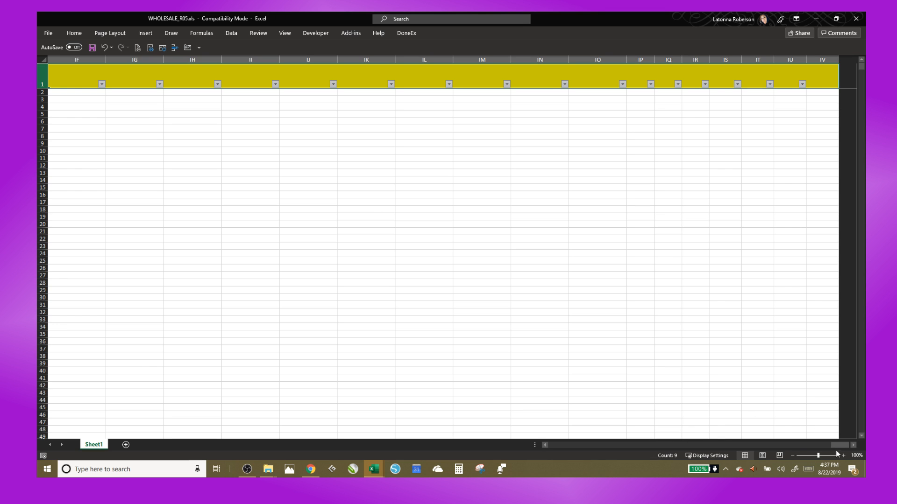
pyautogui.moveTo(842, 444); pyautogui.dragTo(760, 471)
pyautogui.moveTo(657, 477); pyautogui.dragTo(480, 477)
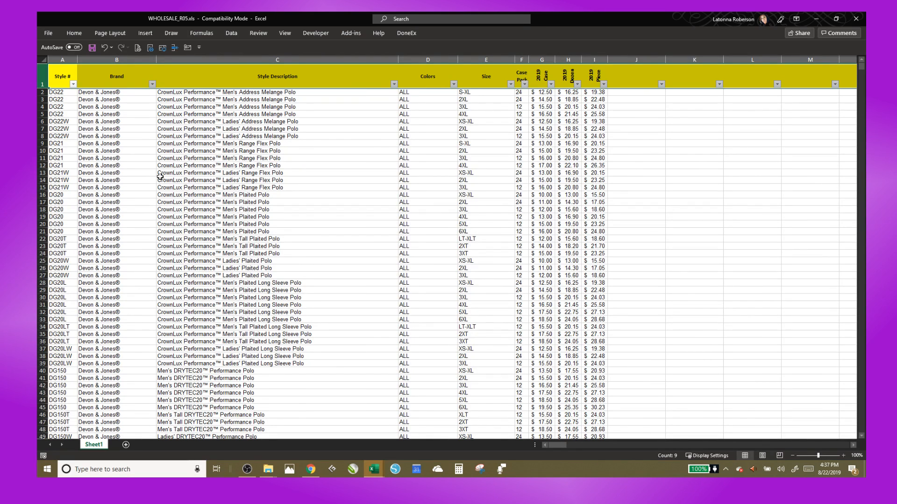
# - Review the Style # column's filter options and close them without applying a filter
pyautogui.click(326, 108)
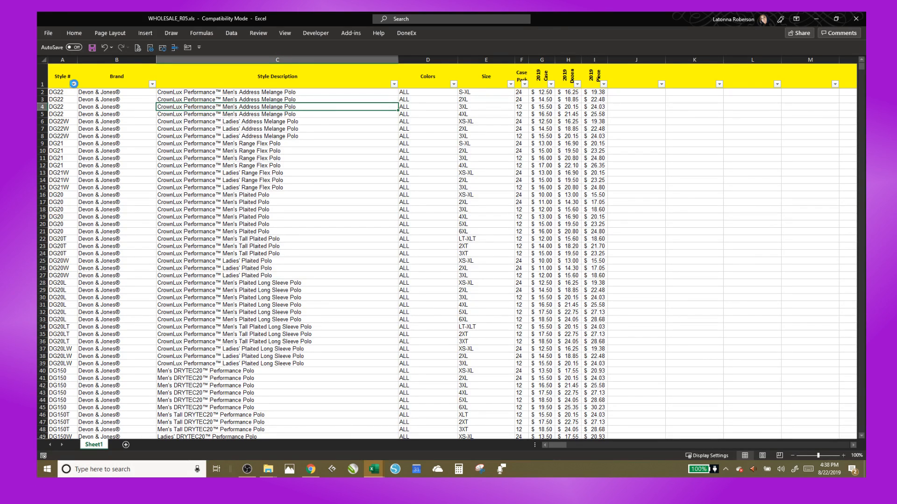
pyautogui.click(73, 83)
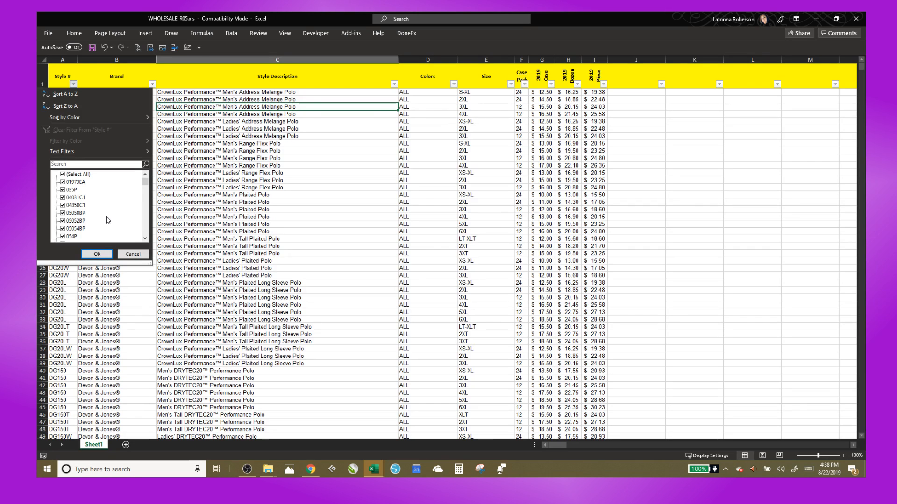
pyautogui.click(133, 254)
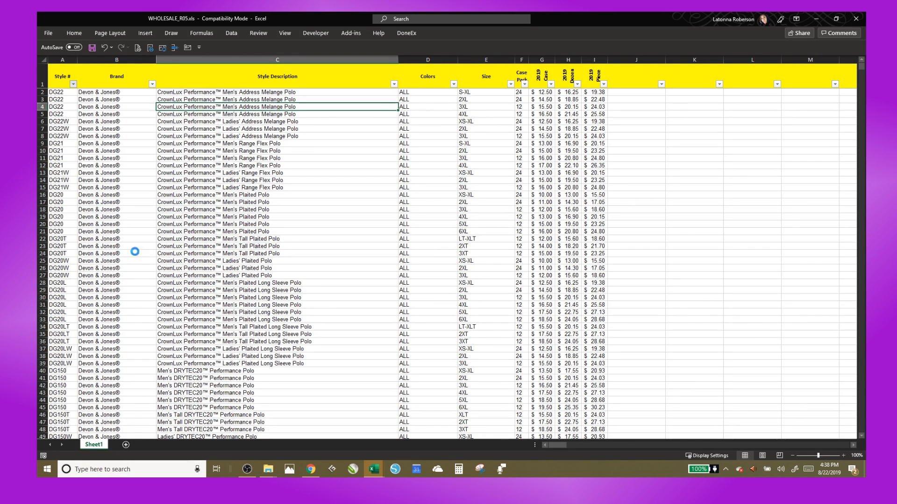
# - Filter the Brand column of the wholesale price list to show only Alternative and look through the filtered products
pyautogui.click(152, 84)
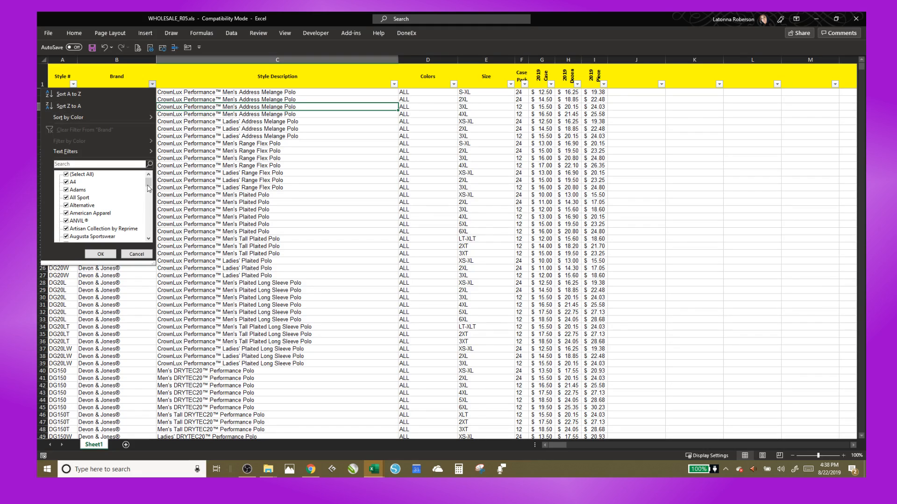
pyautogui.moveTo(149, 188)
pyautogui.mouseDown()
pyautogui.moveTo(133, 249)
pyautogui.moveTo(141, 174)
pyautogui.mouseUp()
pyautogui.click(66, 176)
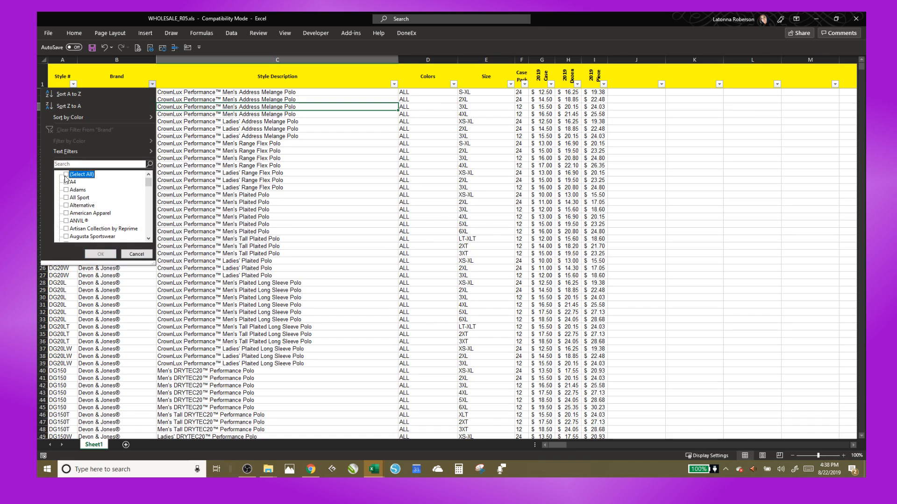
pyautogui.click(67, 206)
pyautogui.click(101, 253)
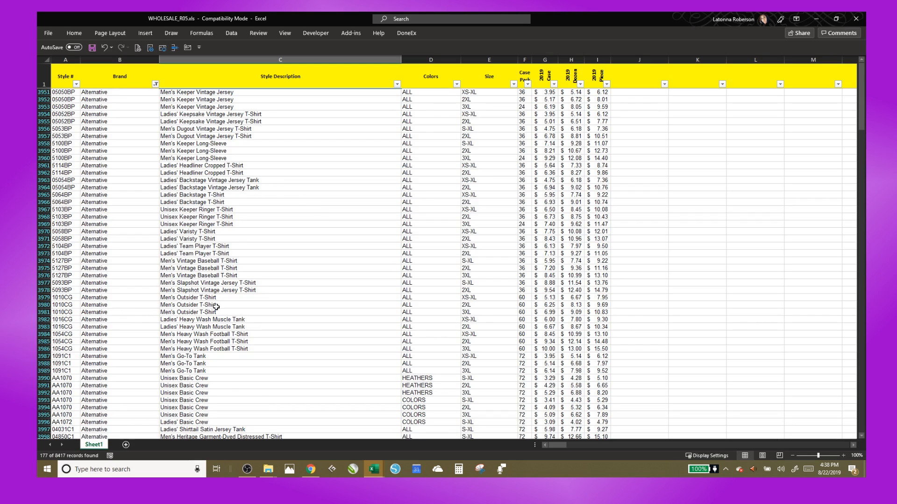
pyautogui.scroll(-20, 217, 308)
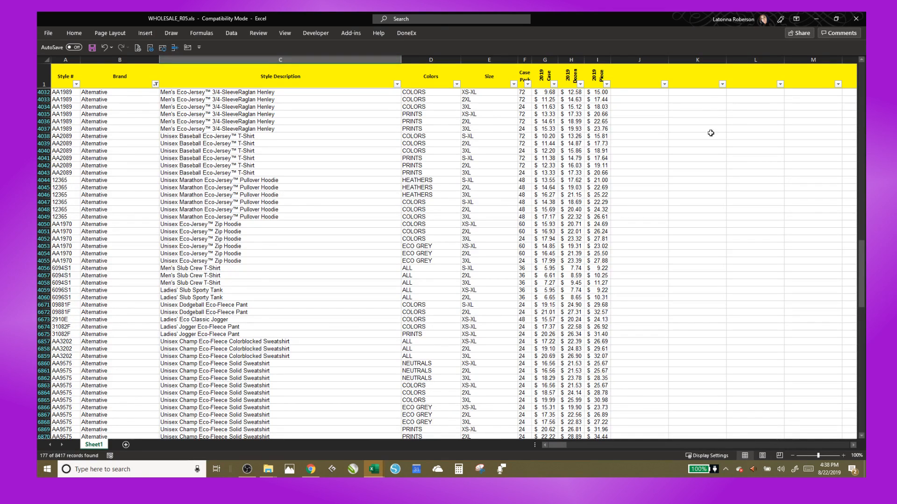
pyautogui.moveTo(862, 257); pyautogui.dragTo(865, 27)
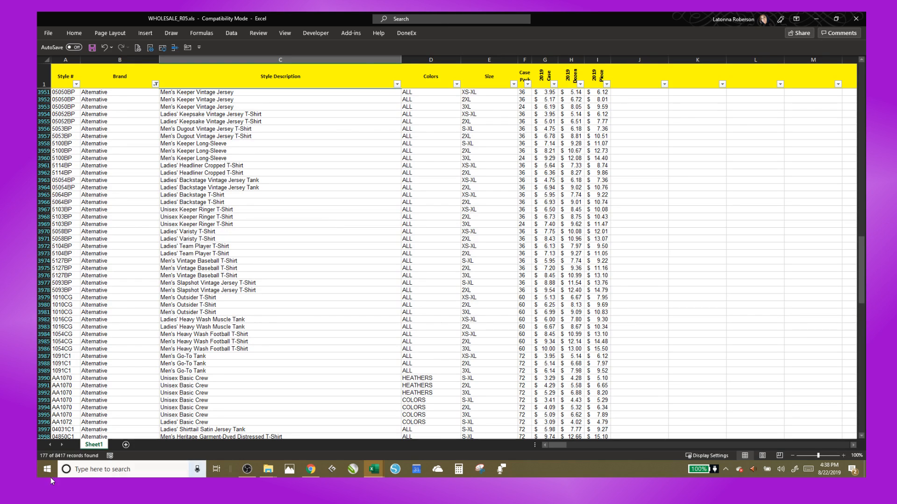
# - Filter the Size column to show only the S-XL rows
pyautogui.click(387, 57)
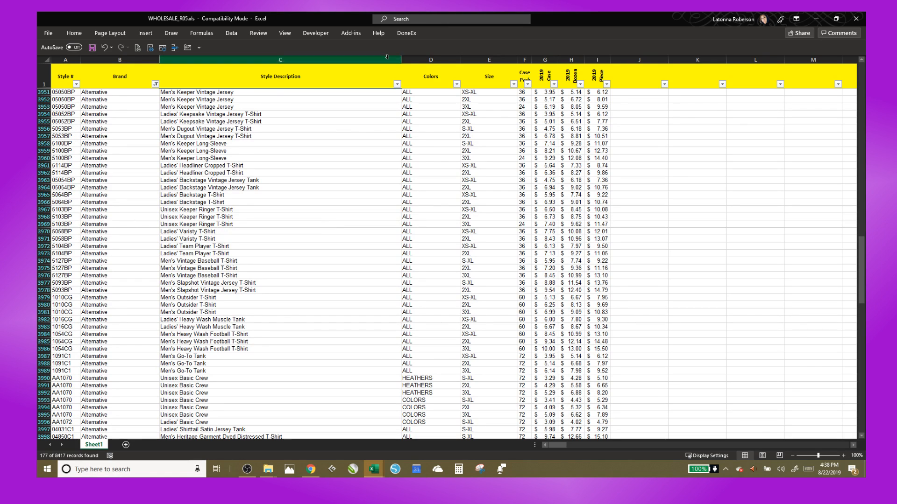
pyautogui.click(513, 83)
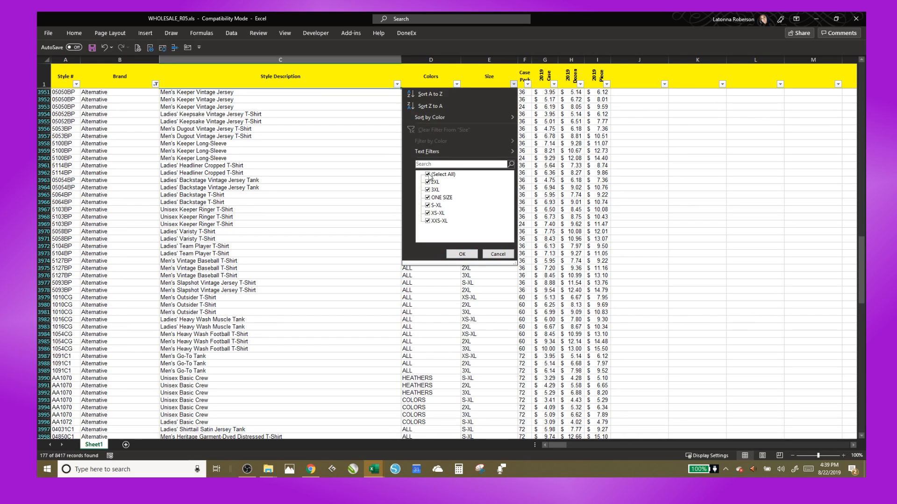
pyautogui.click(428, 175)
pyautogui.click(428, 205)
pyautogui.click(462, 255)
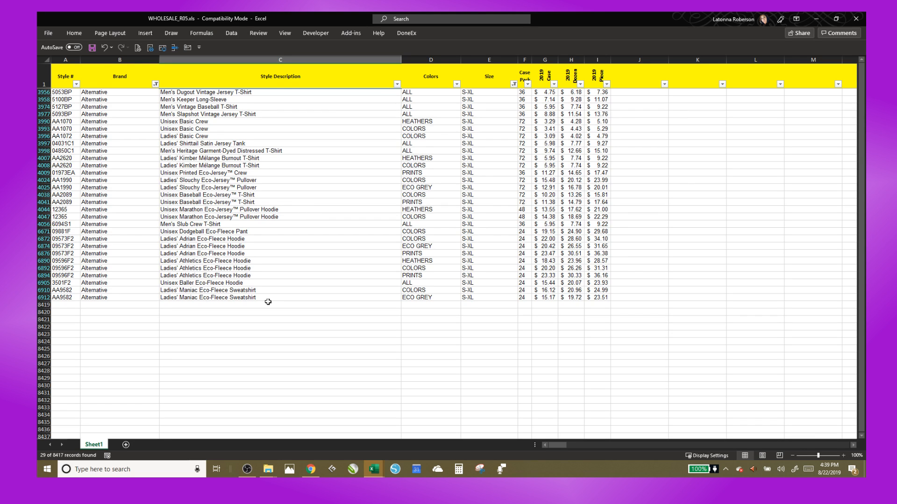
# - Place the wholesale workbook's window beside the template and copy the filtered rows' Style #, Brand and Style Description cells
pyautogui.click(836, 19)
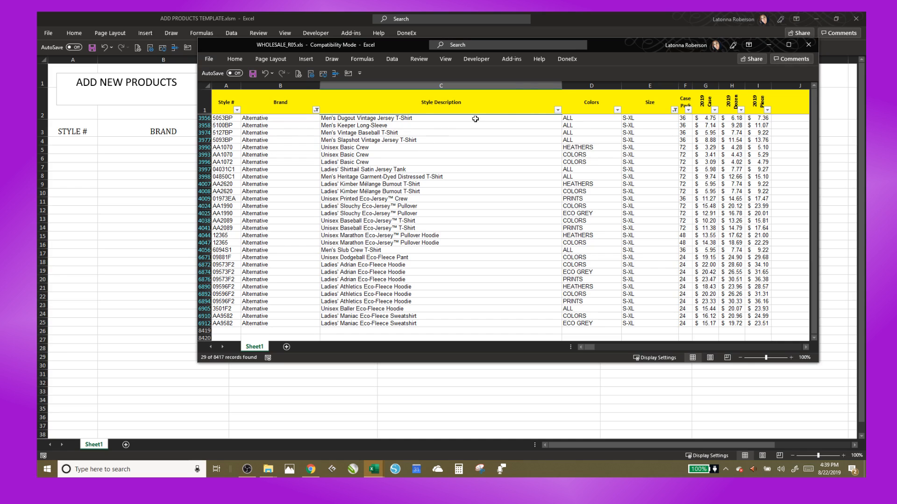
pyautogui.moveTo(620, 49); pyautogui.dragTo(798, 77)
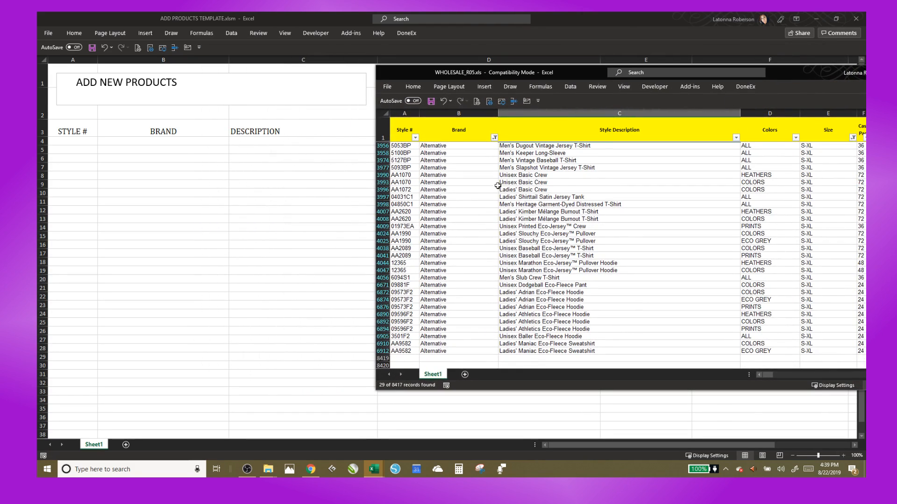
pyautogui.click(397, 146)
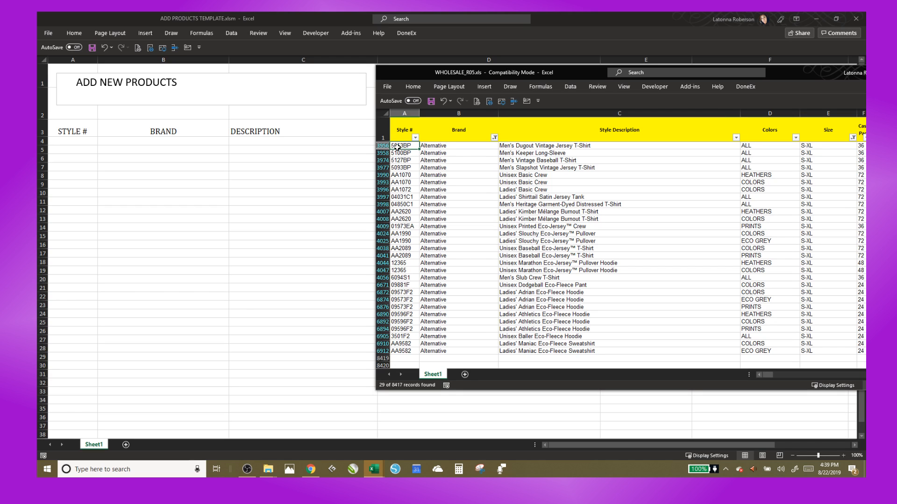
pyautogui.moveTo(400, 147); pyautogui.dragTo(595, 348)
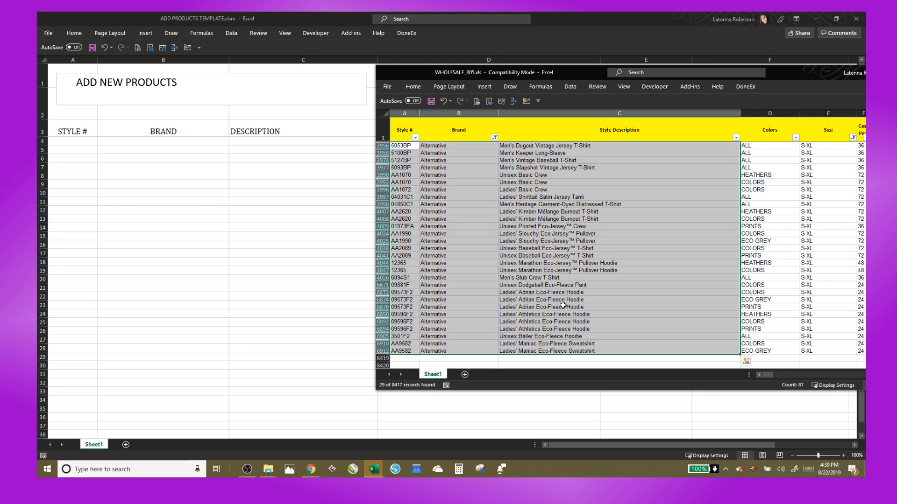
pyautogui.hotkey('ctrl', 'c')
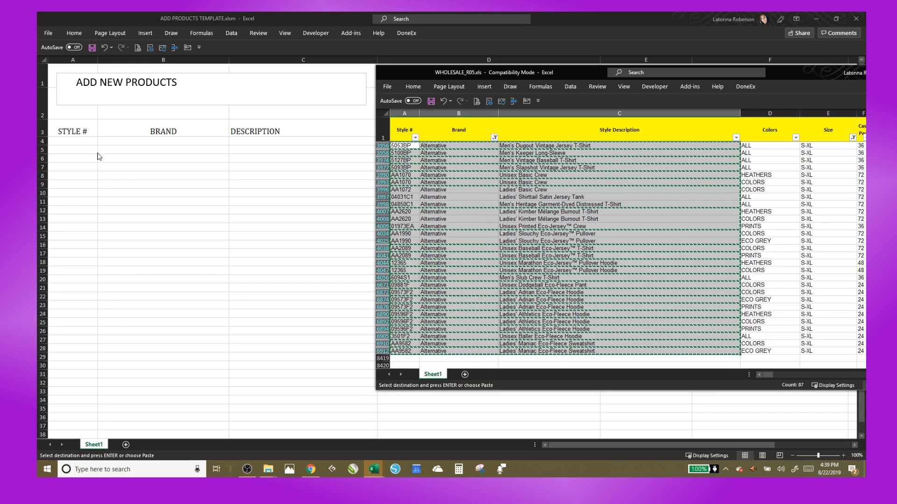
# - Paste the copied products into ADD PRODUCTS TEMPLATE.xlsm from cell A4, under the STYLE #, BRAND and DESCRIPTION headings
pyautogui.click(62, 141)
pyautogui.click(62, 143)
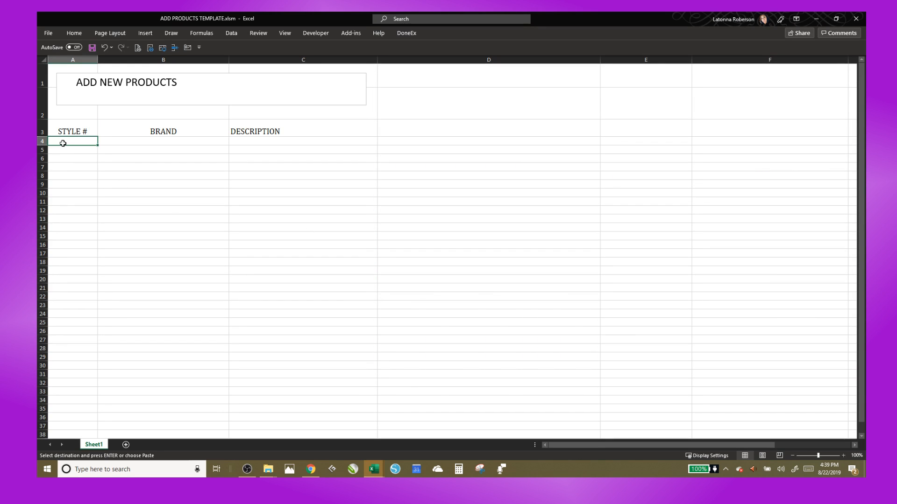
pyautogui.moveTo(64, 142); pyautogui.dragTo(297, 404)
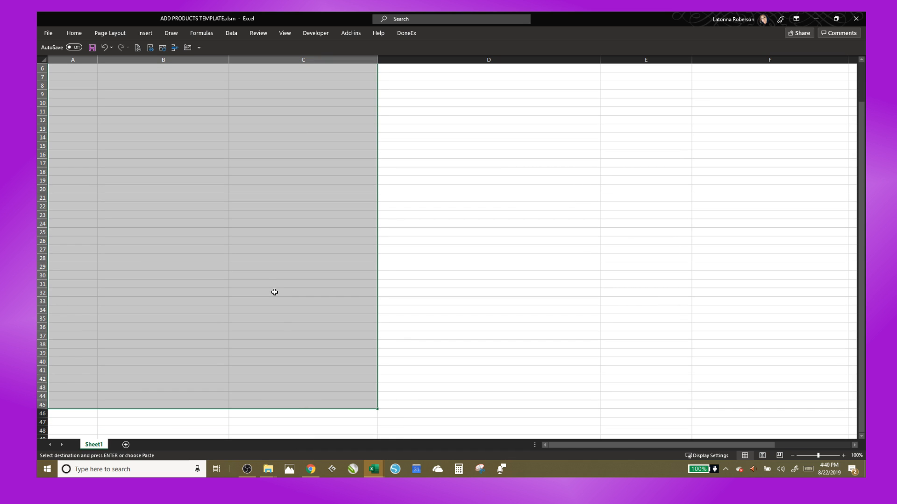
pyautogui.hotkey('ctrl', 'v')
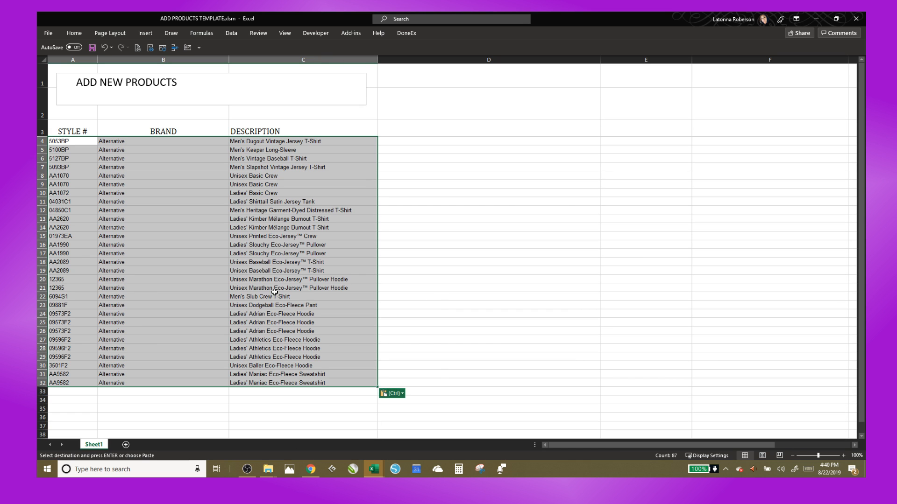
pyautogui.press('ctrl')
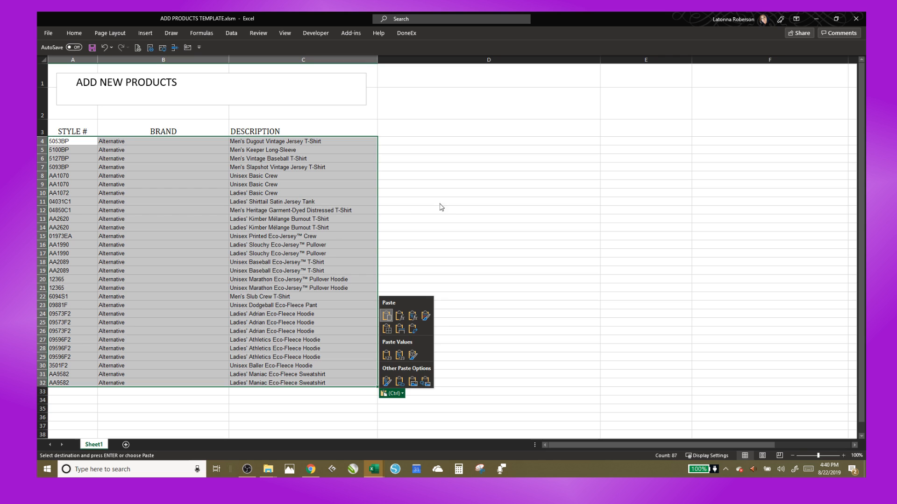
pyautogui.press('Escape')
pyautogui.click(434, 218)
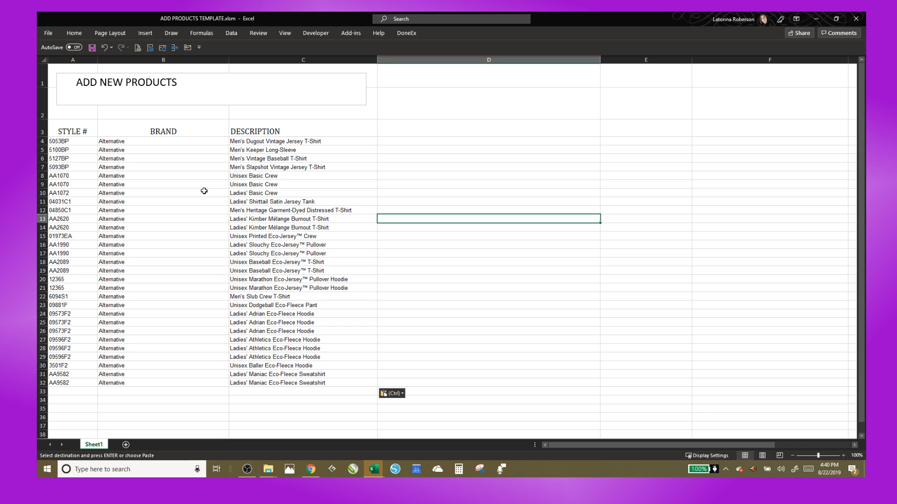
# - Return to WHOLESALE_R05.xls, clear the pending copy selection, and move its window so the 2019 price columns are in view
pyautogui.click(410, 130)
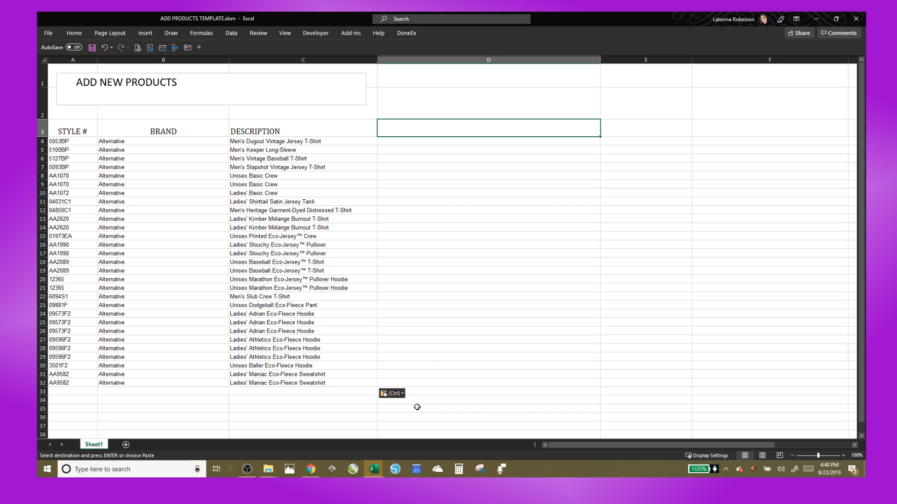
pyautogui.moveTo(377, 473)
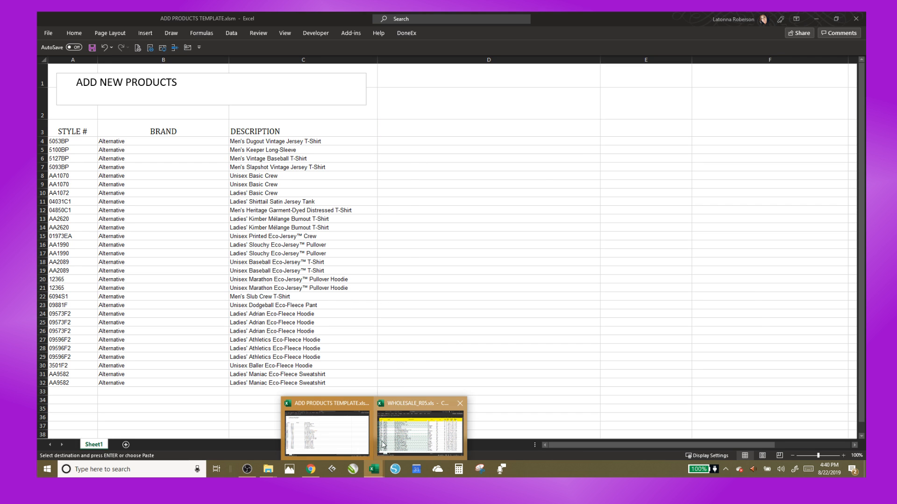
pyautogui.click(421, 428)
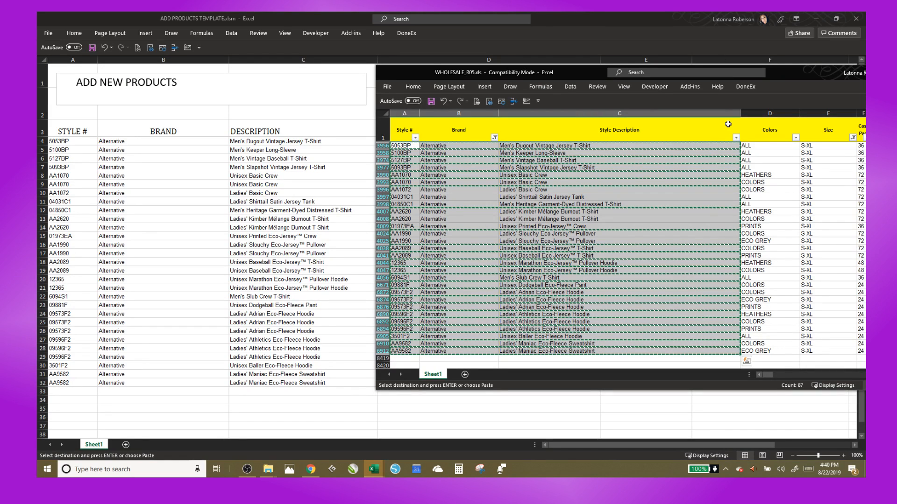
pyautogui.press('Escape')
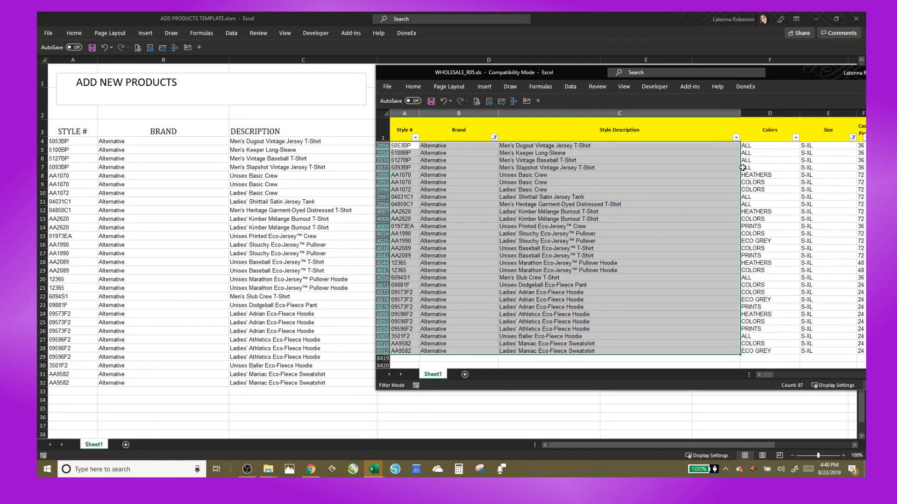
pyautogui.click(770, 161)
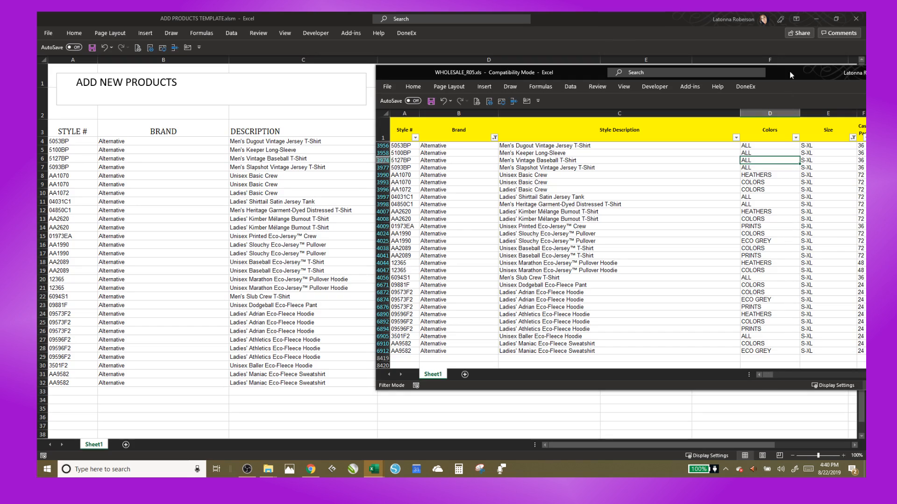
pyautogui.moveTo(794, 83); pyautogui.dragTo(523, 58)
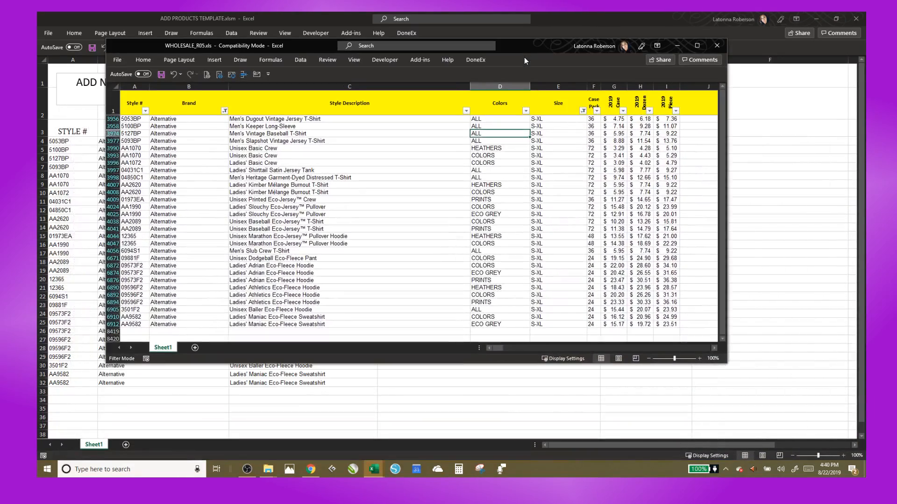
# - Copy the 2019 Case prices of all the filtered Alternative rows
pyautogui.click(667, 120)
pyautogui.moveTo(668, 126); pyautogui.dragTo(663, 264)
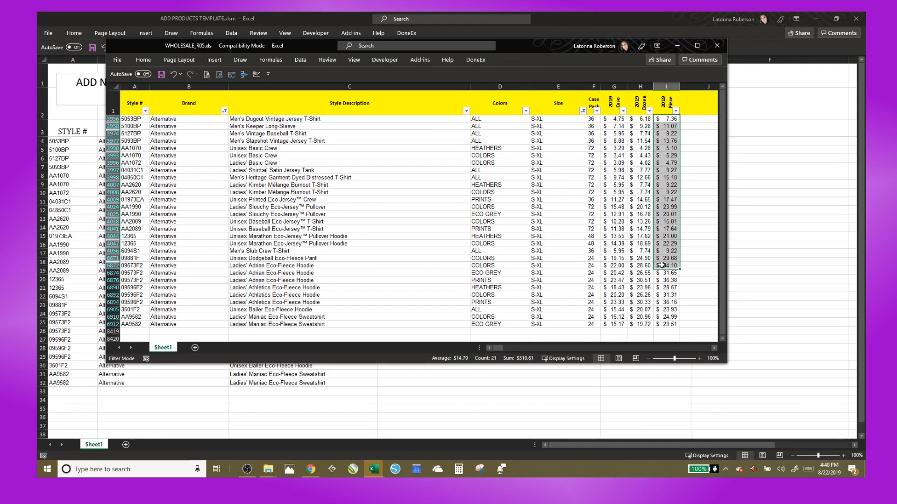
pyautogui.click(614, 120)
pyautogui.moveTo(613, 120); pyautogui.dragTo(606, 326)
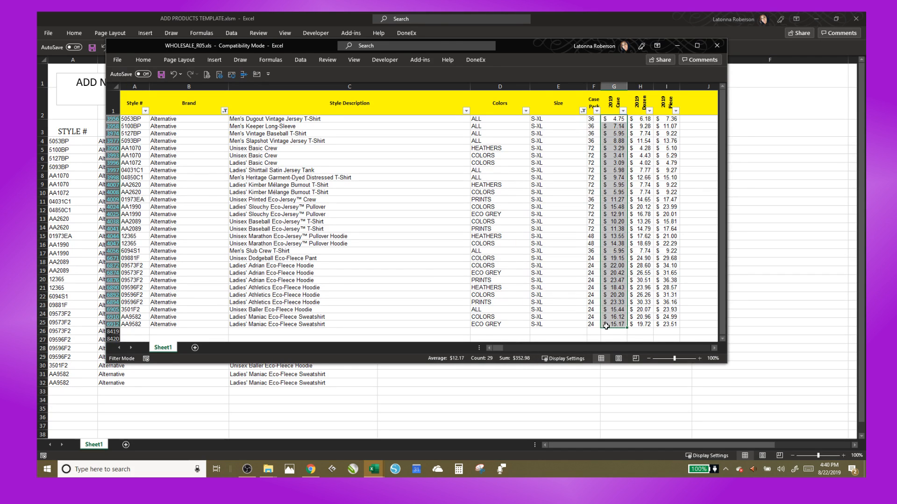
pyautogui.rightClick(615, 125)
pyautogui.click(631, 138)
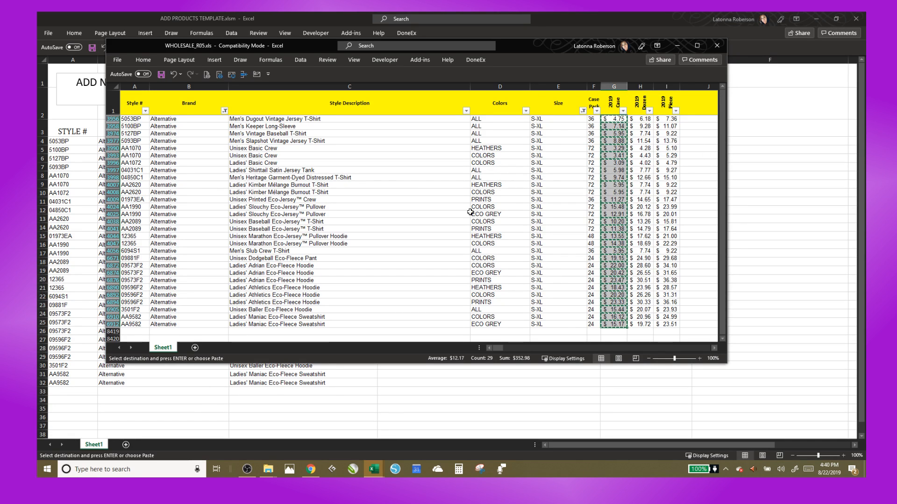
# - Minimize the wholesale workbook and paste the copied case prices into cells D4:D32 of the template
pyautogui.click(677, 46)
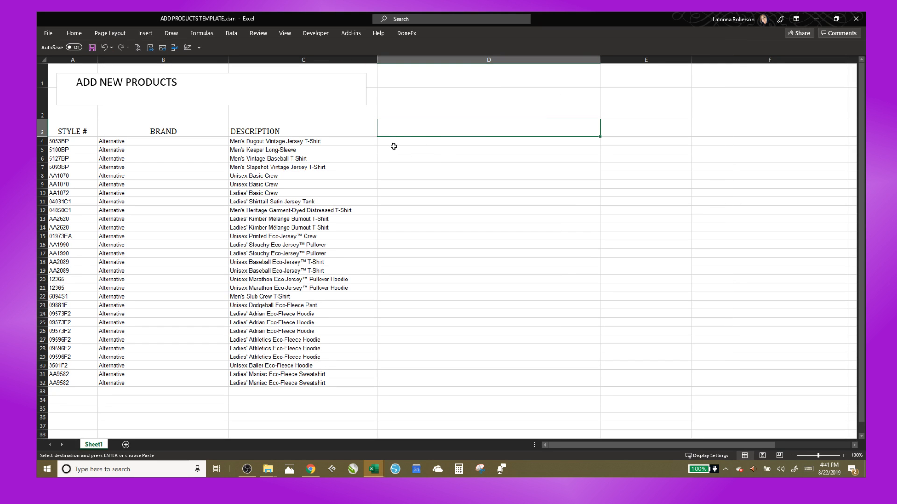
pyautogui.moveTo(397, 141); pyautogui.dragTo(390, 383)
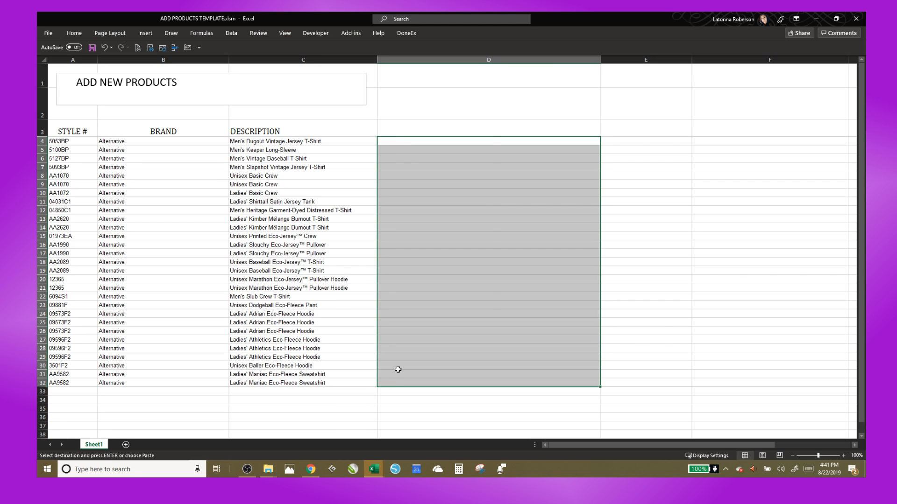
pyautogui.rightClick(397, 368)
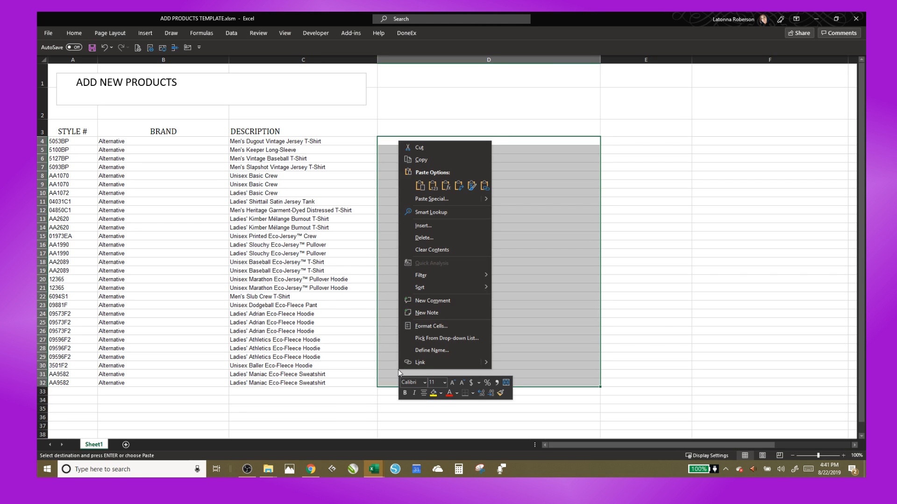
pyautogui.click(420, 185)
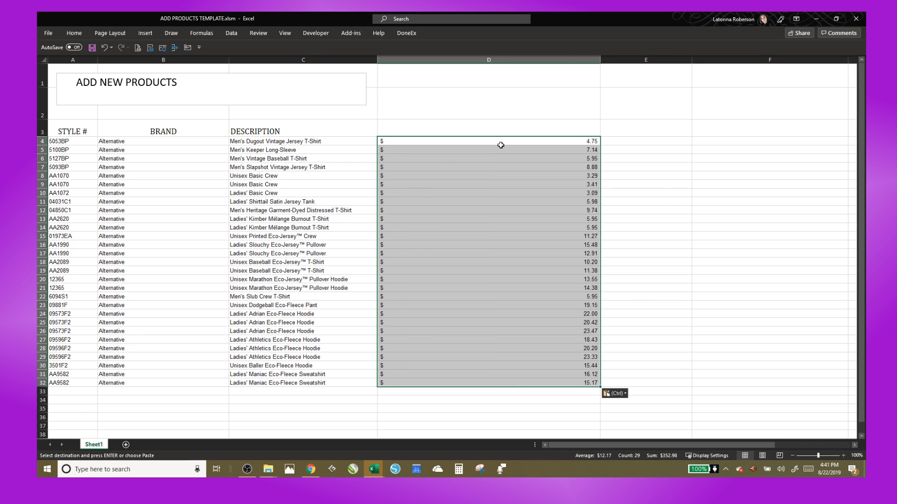
pyautogui.click(663, 185)
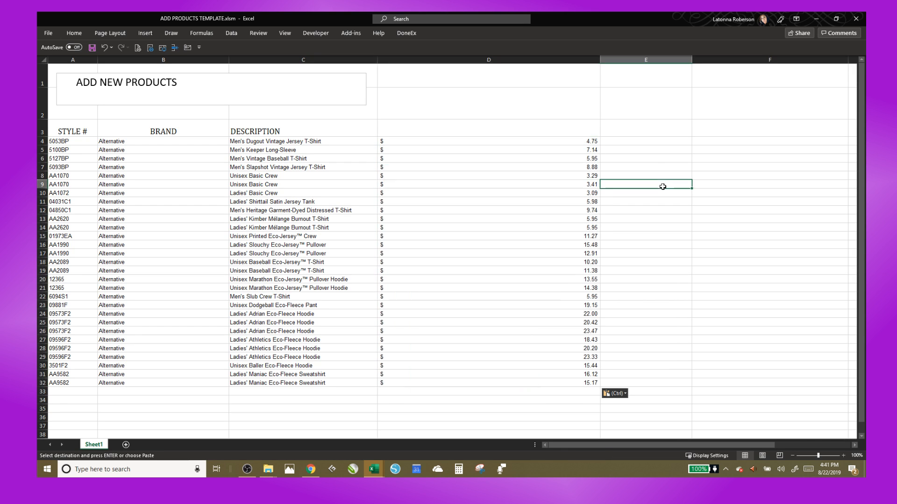
# - Enter the heading "wholesale cost" in cell D3 above the pasted prices and select column D
pyautogui.click(450, 132)
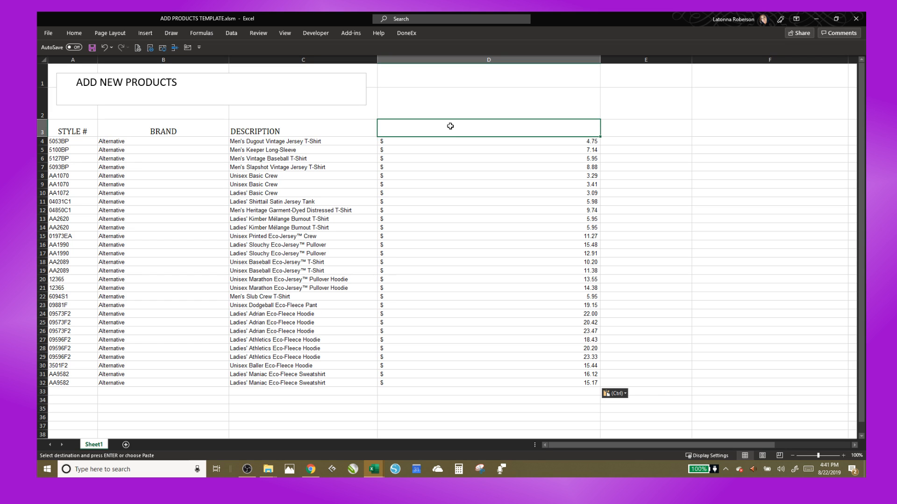
pyautogui.write('whole')
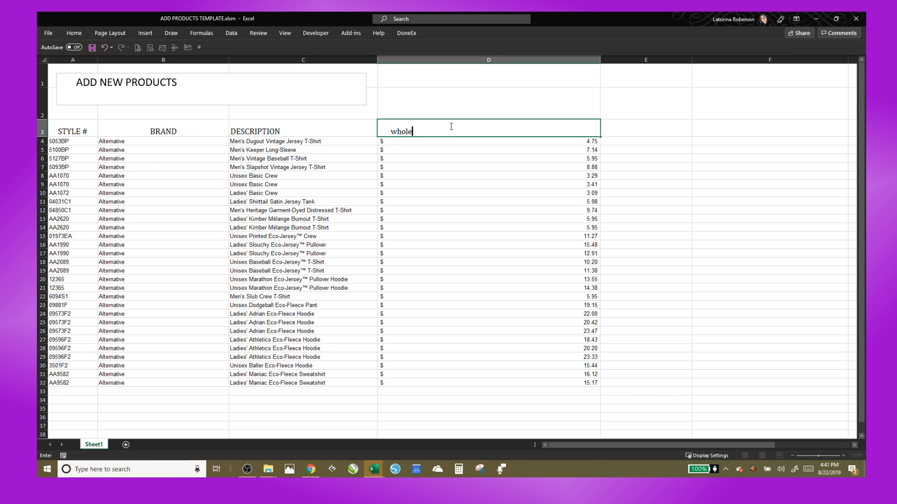
pyautogui.write('sale cost')
pyautogui.click(477, 143)
pyautogui.click(488, 59)
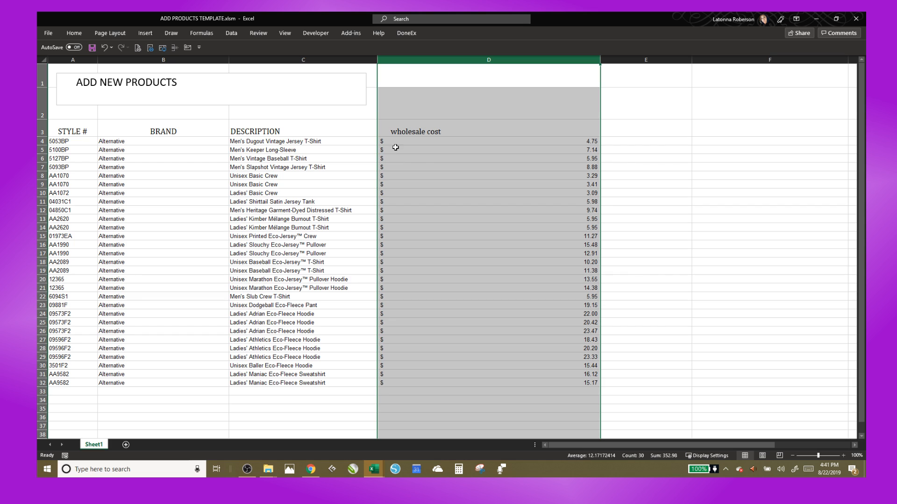
# - Format the wholesale cost column D as Currency and narrow the column to fit its heading and prices
pyautogui.click(74, 33)
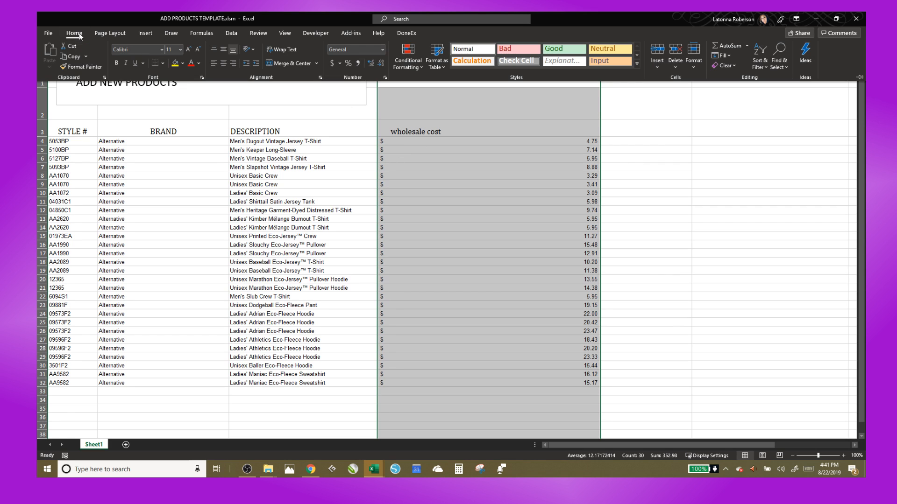
pyautogui.click(382, 50)
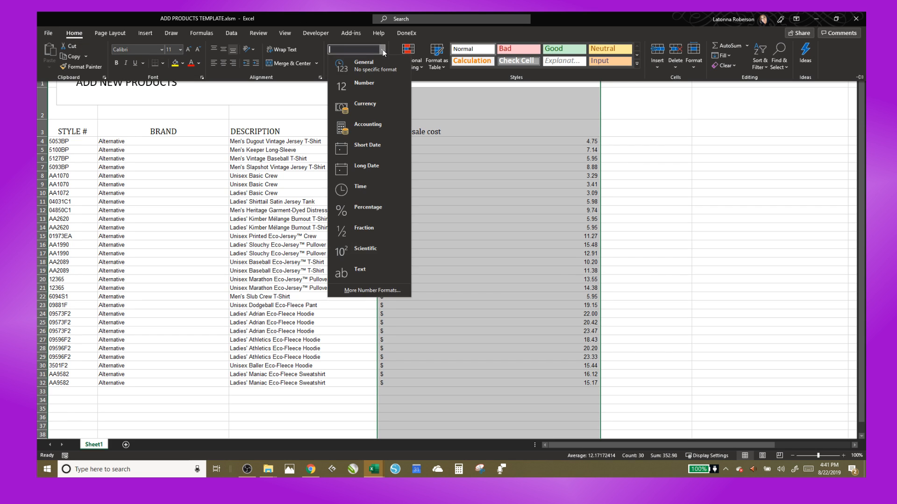
pyautogui.click(365, 108)
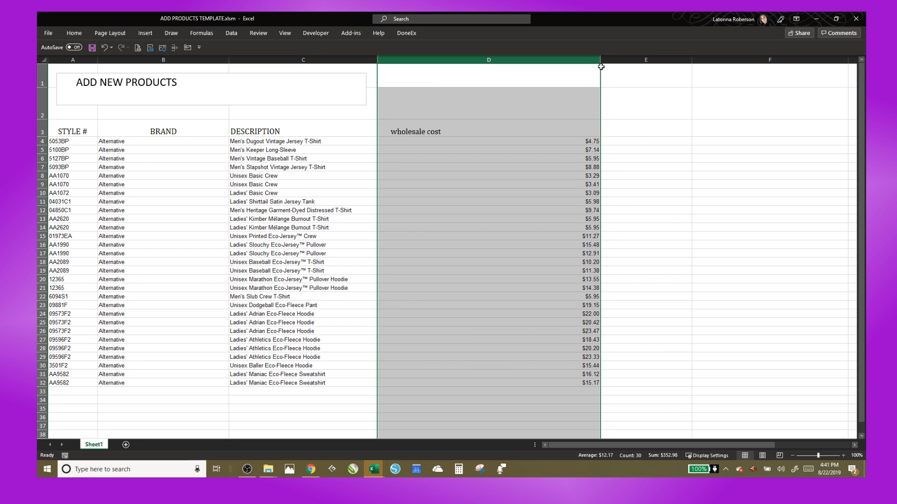
pyautogui.moveTo(600, 61); pyautogui.dragTo(496, 90)
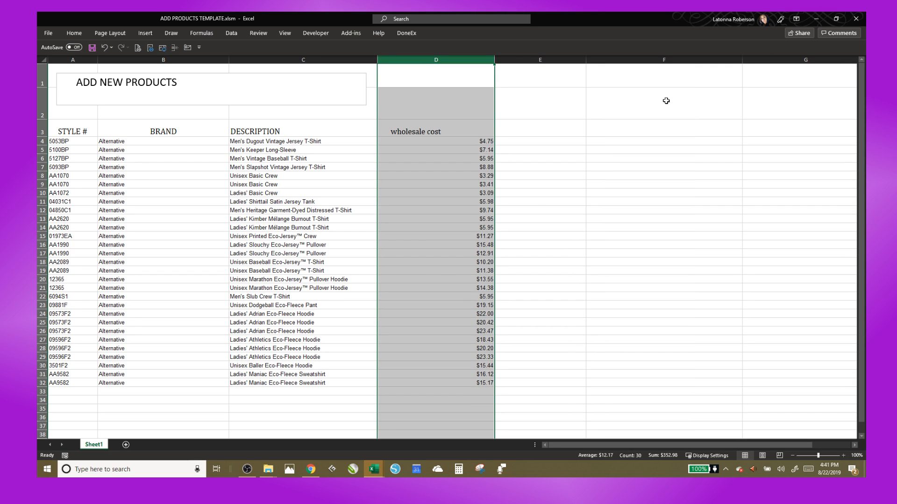
pyautogui.click(660, 116)
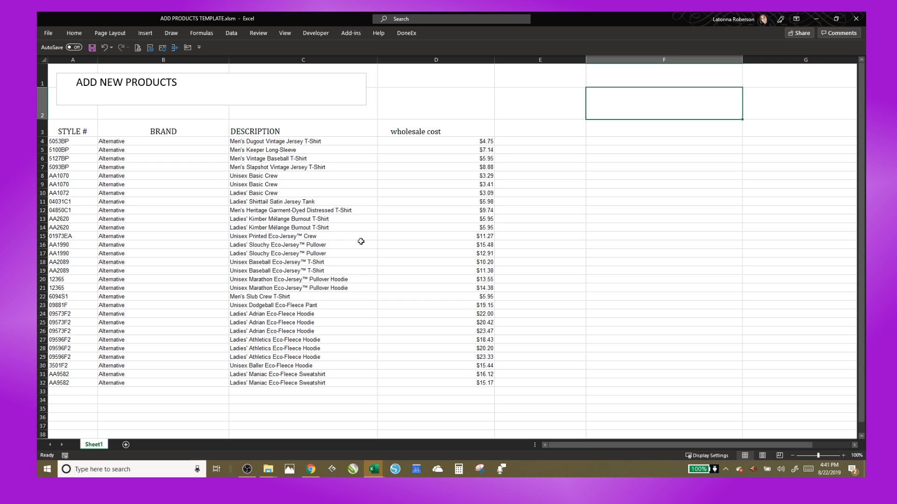
# - Shrink the template window to uncover the desktop and open the APP-MST folder inside 2019 BUSINESS CLOUD
pyautogui.click(837, 19)
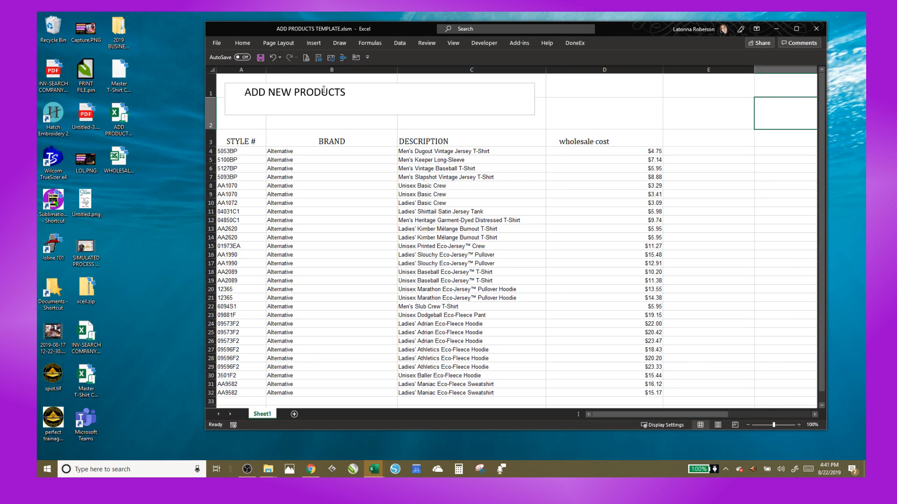
pyautogui.moveTo(204, 60); pyautogui.dragTo(442, 29)
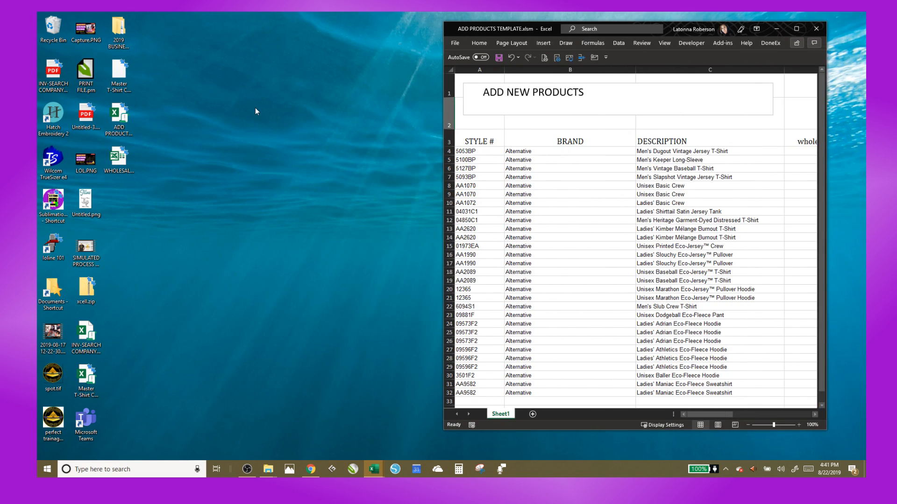
pyautogui.click(120, 37)
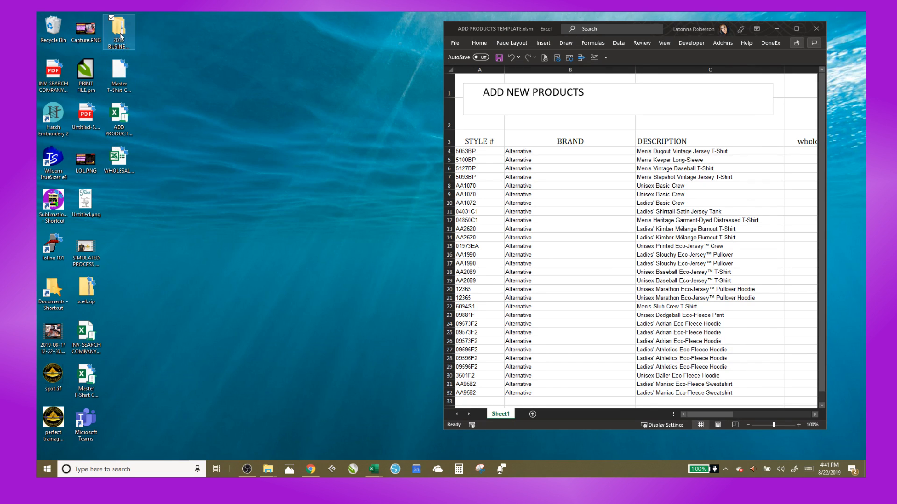
pyautogui.doubleClick(120, 36)
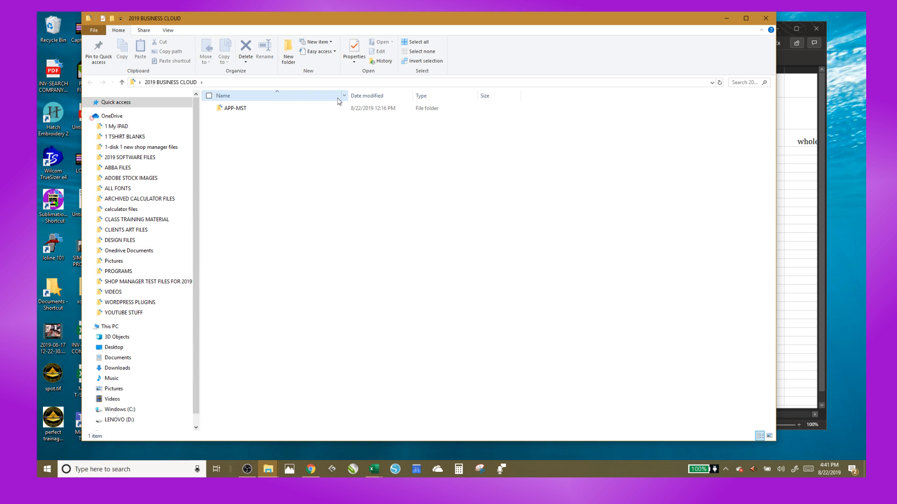
pyautogui.doubleClick(234, 109)
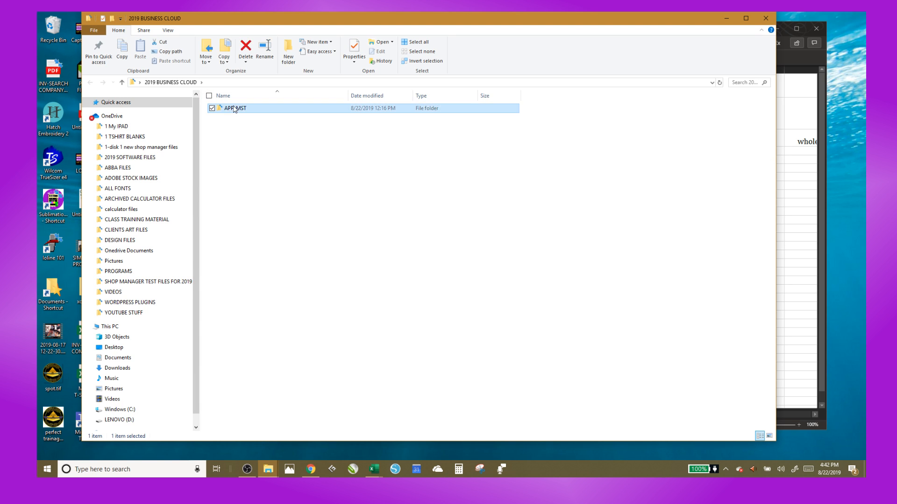
# - Try to launch Ms. Tee's T-Shirt Cal 2019 10.9 Business Cloud.exe, and move Master T-Shirt Cal 2019 10.9.rkey from the desktop into APP-MST
pyautogui.doubleClick(273, 144)
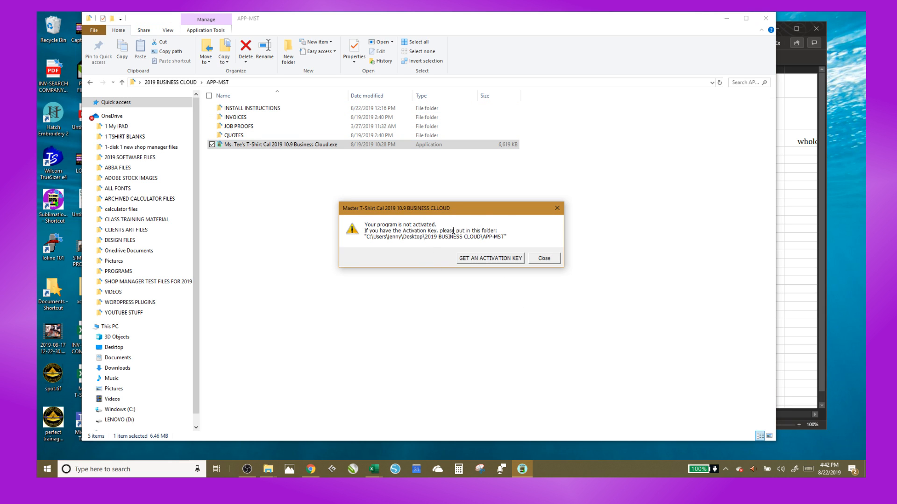
pyautogui.click(545, 259)
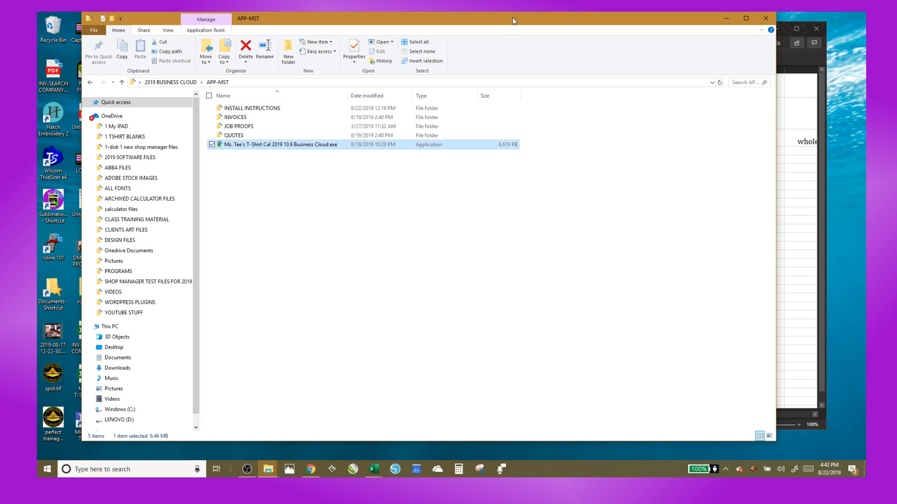
pyautogui.moveTo(512, 18); pyautogui.dragTo(596, 25)
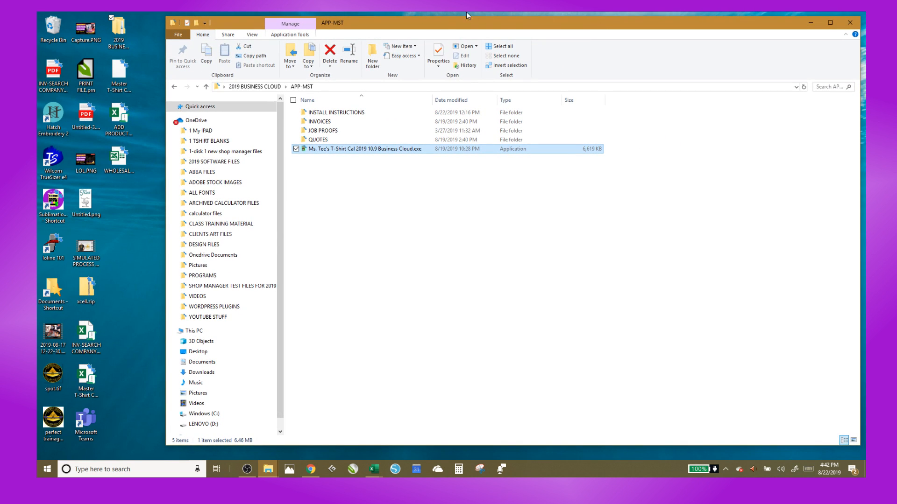
pyautogui.moveTo(121, 74); pyautogui.dragTo(360, 185)
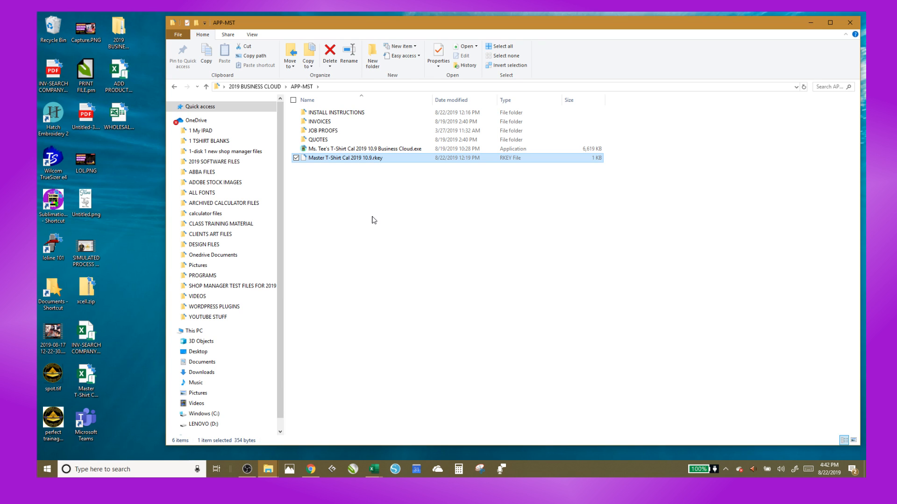
# - Launch Ms. Tee's T-Shirt Cal 2019 10.9 Business Cloud.exe, minimize the folder window, and accept the end-user license agreement
pyautogui.doubleClick(354, 150)
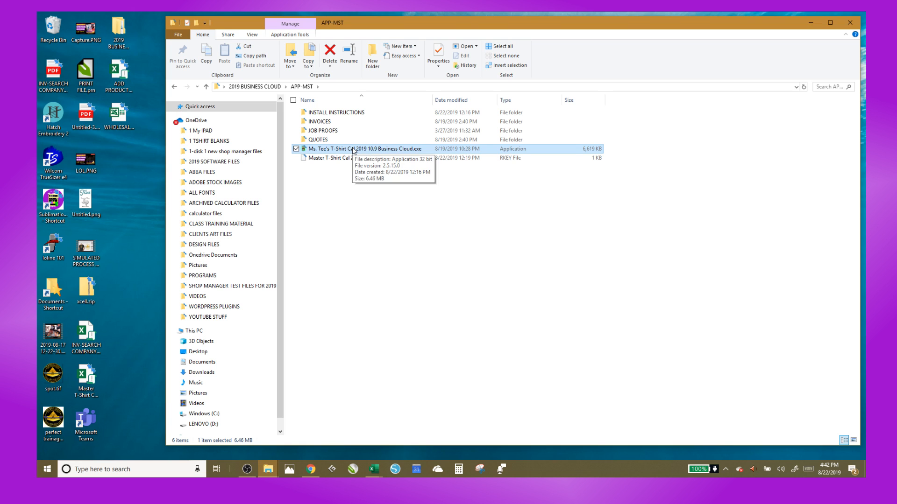
pyautogui.click(810, 23)
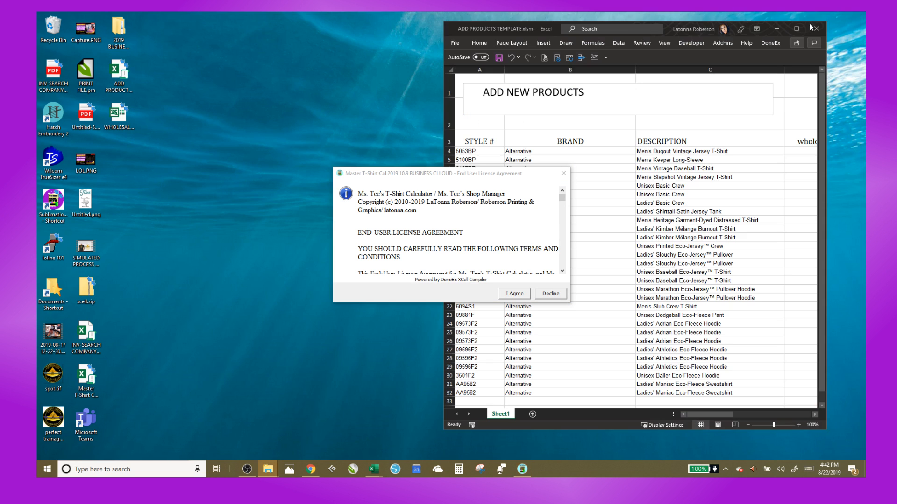
pyautogui.click(567, 126)
pyautogui.moveTo(428, 178); pyautogui.dragTo(260, 105)
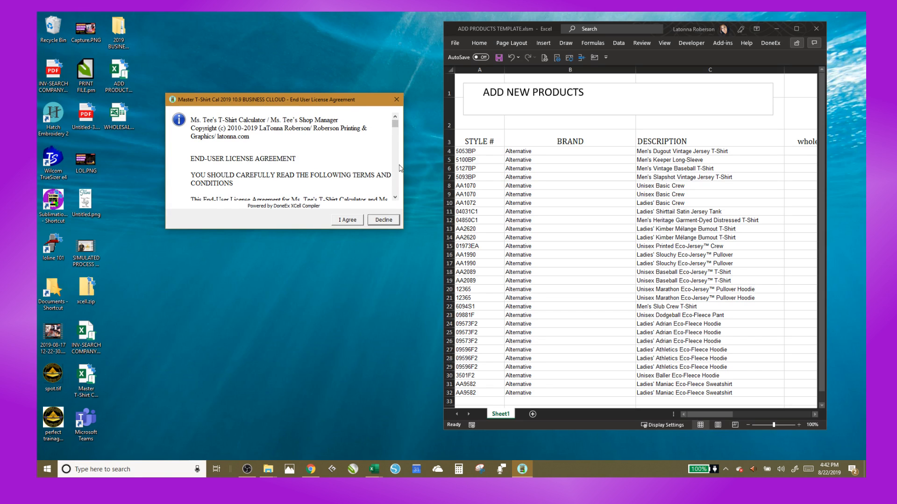
pyautogui.moveTo(395, 124)
pyautogui.mouseDown()
pyautogui.moveTo(392, 201)
pyautogui.moveTo(411, 124)
pyautogui.mouseUp()
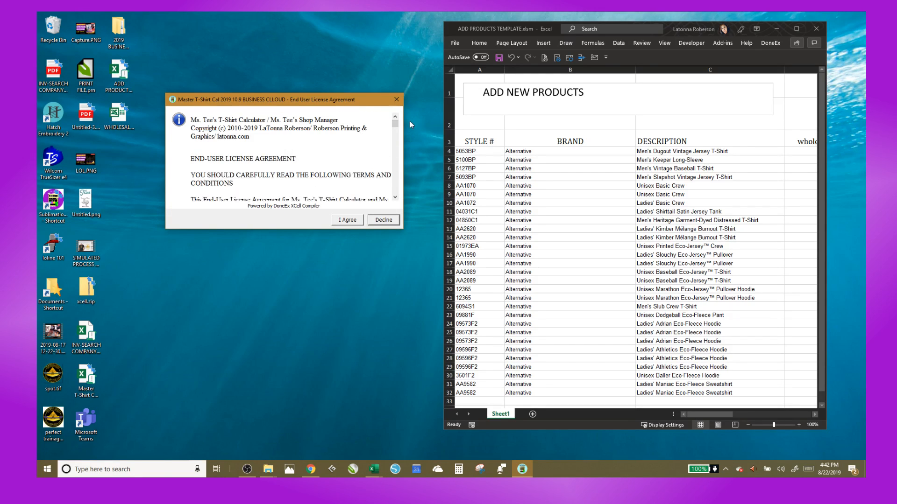
pyautogui.click(352, 222)
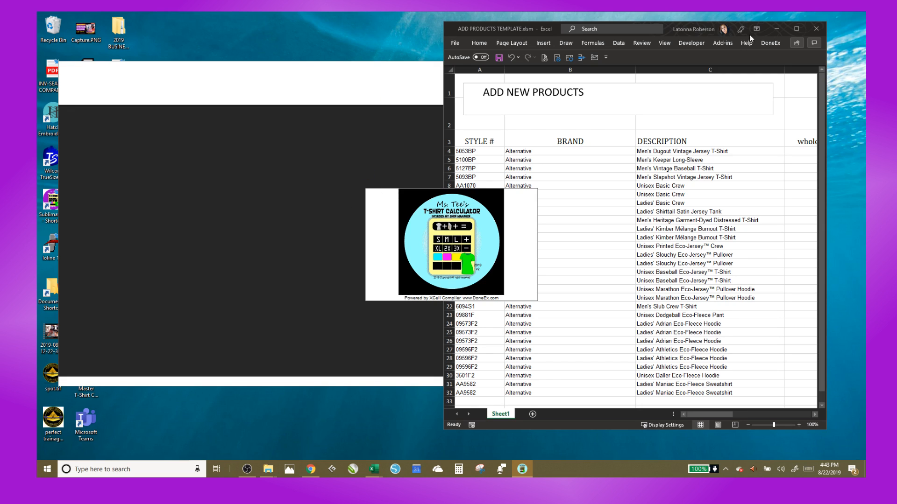
# - Minimize the template, maximize the T-Shirt Calculator workbook, and move its Shop Manager form clear of the invoice sheet
pyautogui.click(777, 29)
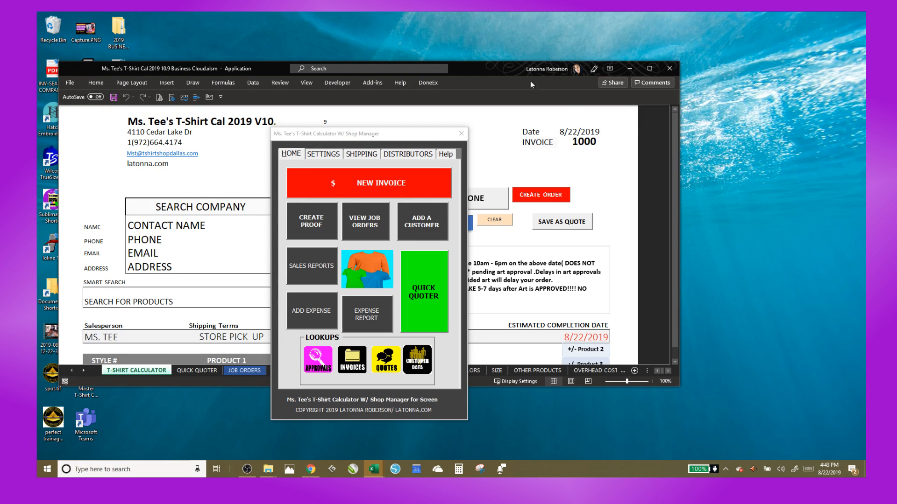
pyautogui.moveTo(485, 72)
pyautogui.mouseDown()
pyautogui.moveTo(549, 65)
pyautogui.moveTo(613, 30)
pyautogui.moveTo(478, 71)
pyautogui.mouseUp()
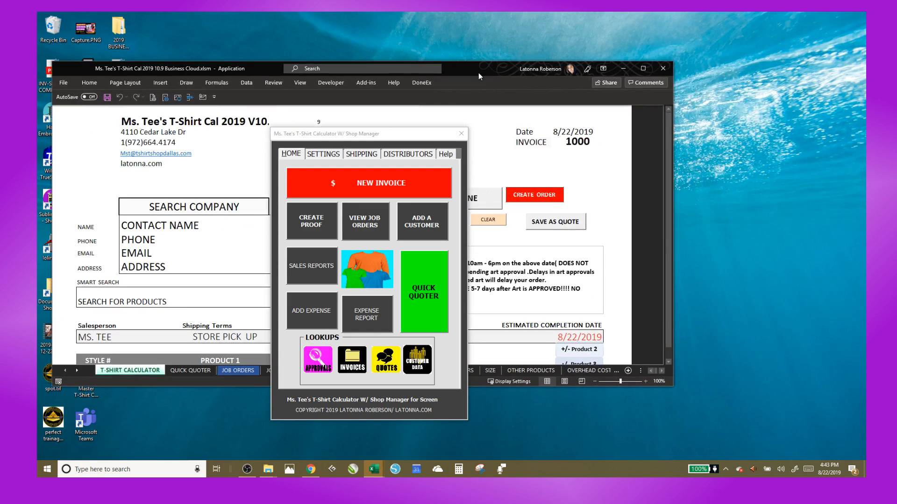
pyautogui.click(643, 68)
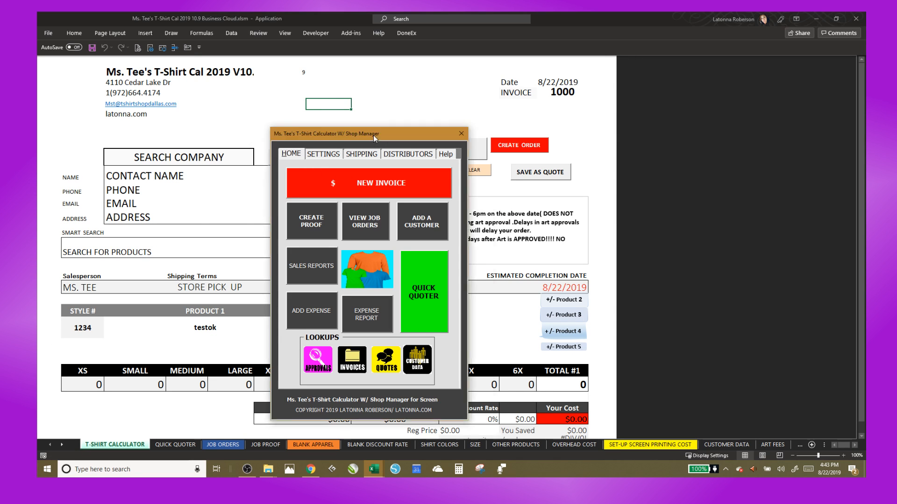
pyautogui.moveTo(373, 135); pyautogui.dragTo(732, 69)
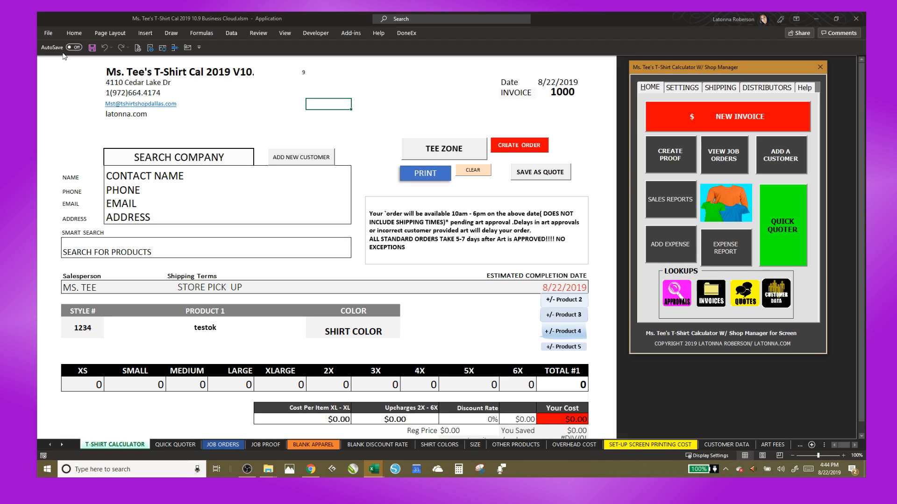
# - Open the Excel options and look through the General, Formulas, Data, Proofing and Ease of Access settings
pyautogui.click(49, 33)
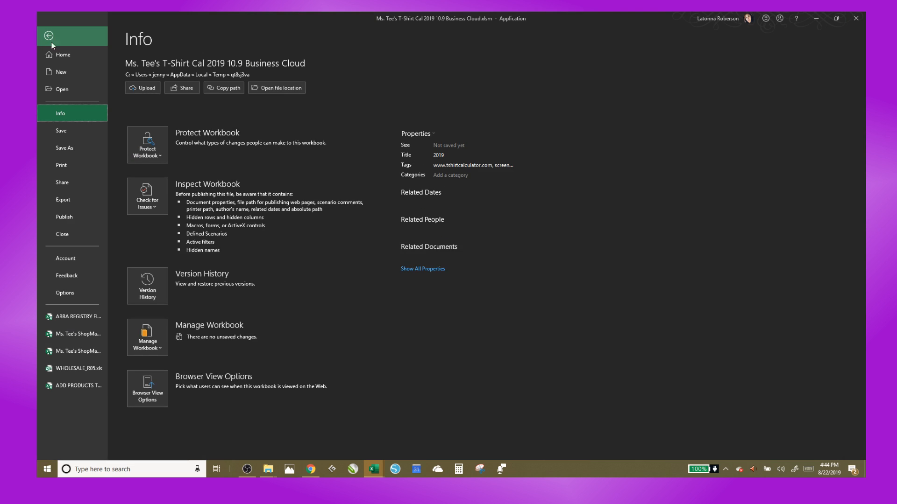
pyautogui.click(69, 294)
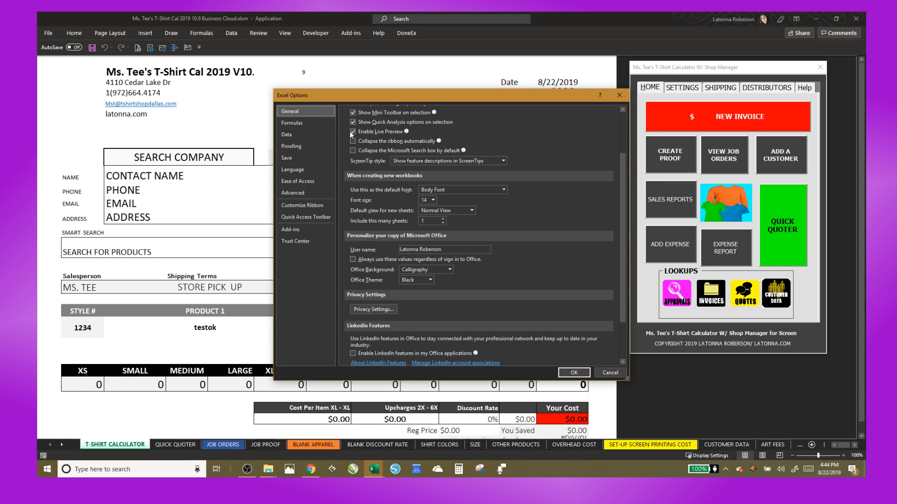
pyautogui.scroll(-1, 438, 252)
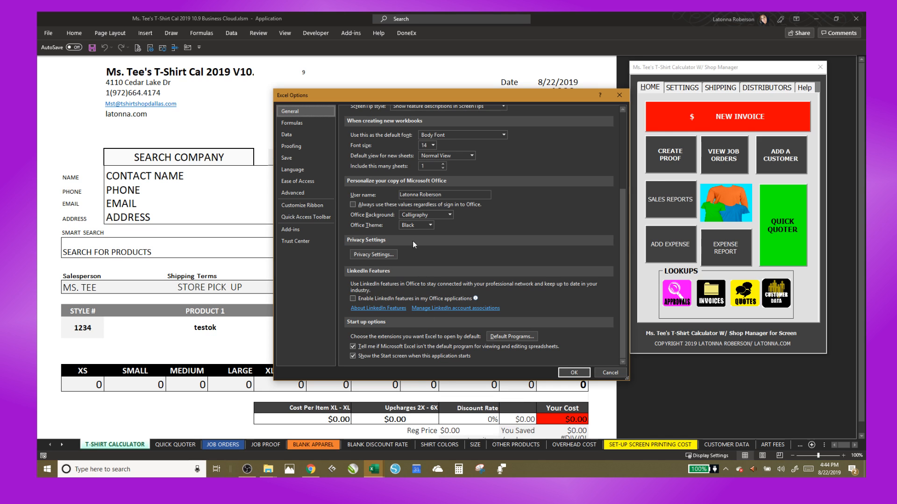
pyautogui.click(286, 135)
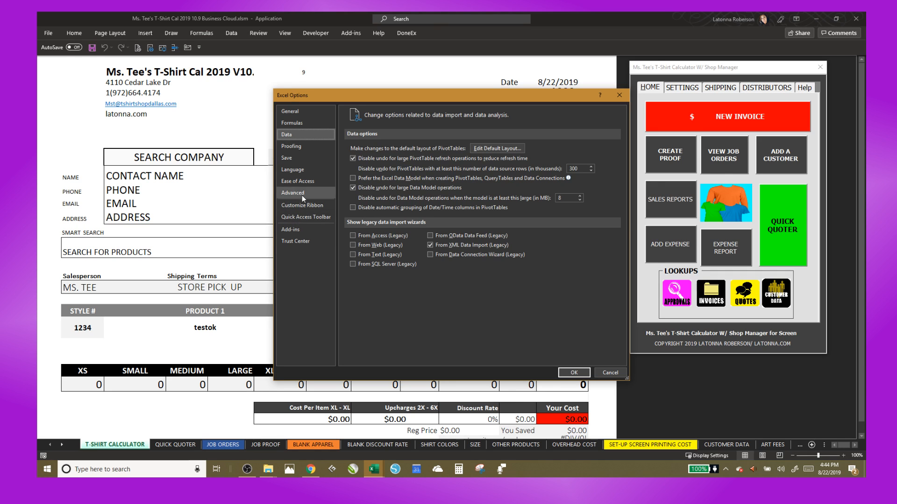
pyautogui.click(287, 111)
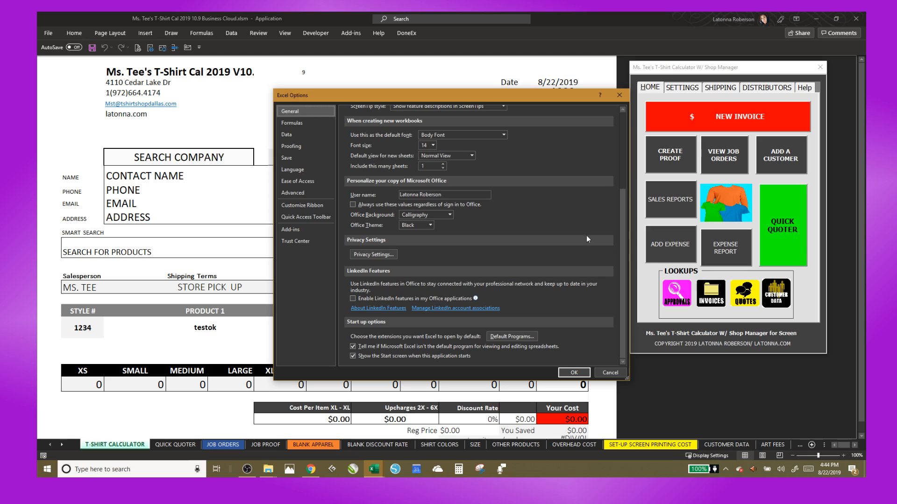
pyautogui.moveTo(621, 324); pyautogui.dragTo(636, 229)
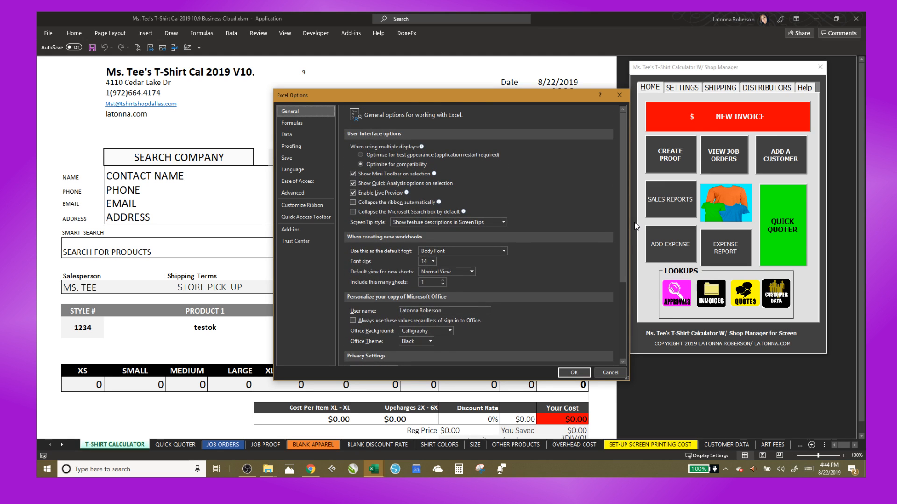
pyautogui.click(292, 123)
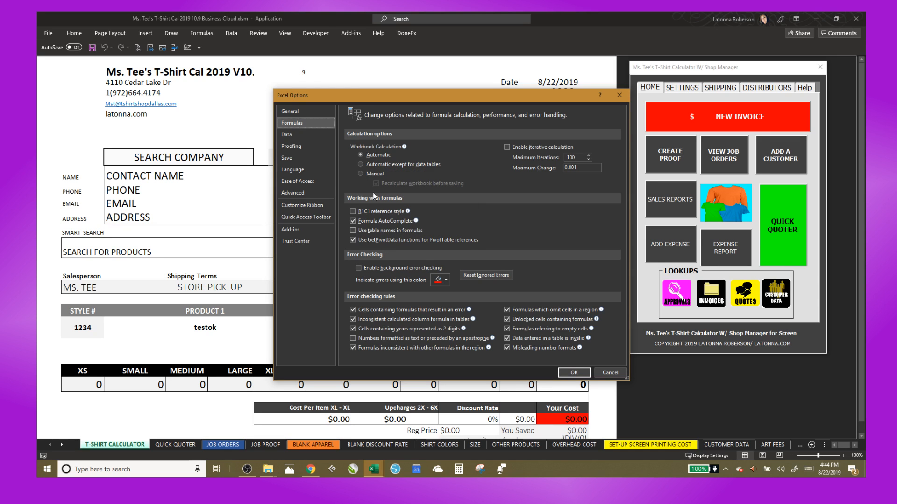
pyautogui.click(285, 136)
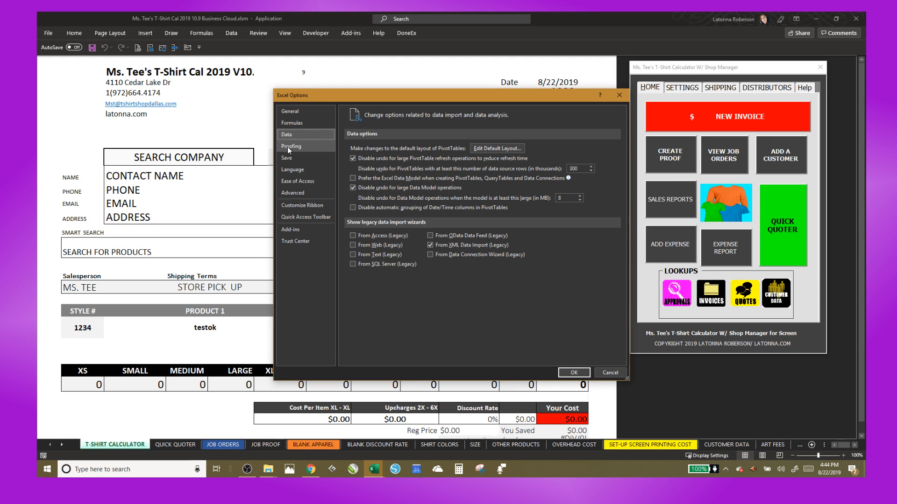
pyautogui.click(287, 147)
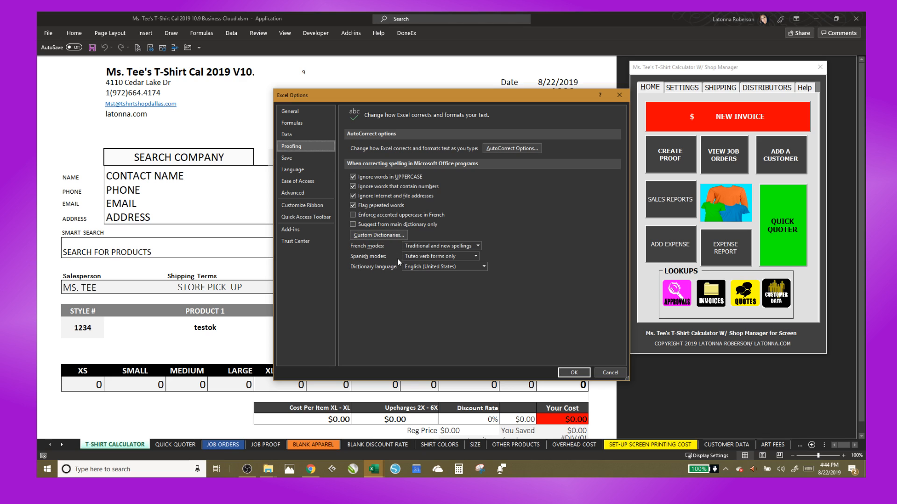
pyautogui.click(299, 183)
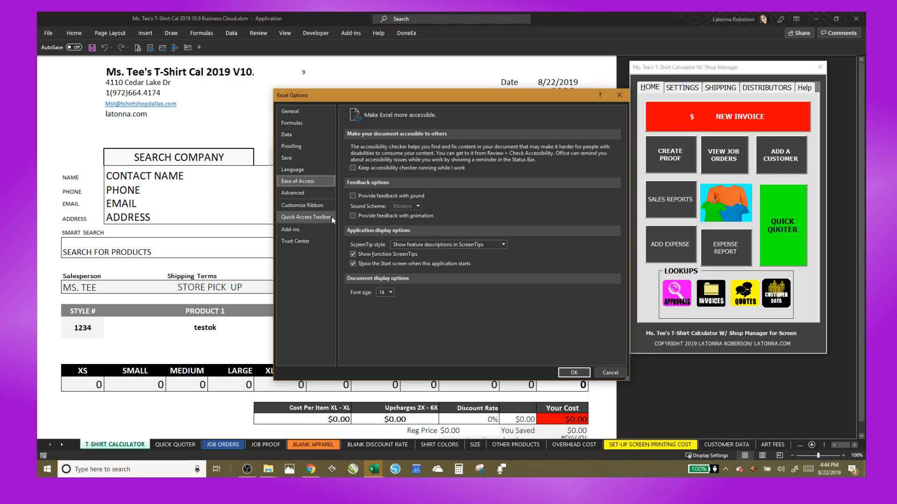
# - Turn off Show sheet tabs in the Advanced display options for the T-Shirt Calculator workbook and apply the change
pyautogui.click(296, 193)
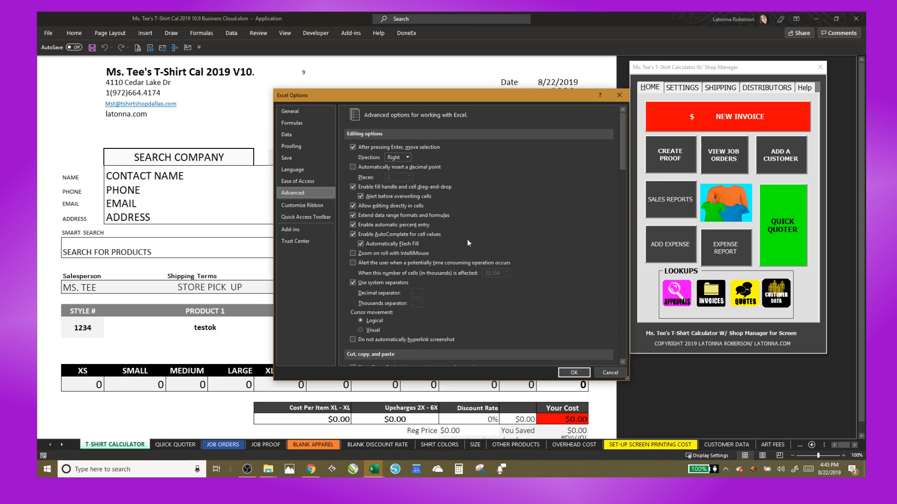
pyautogui.scroll(-10, 467, 239)
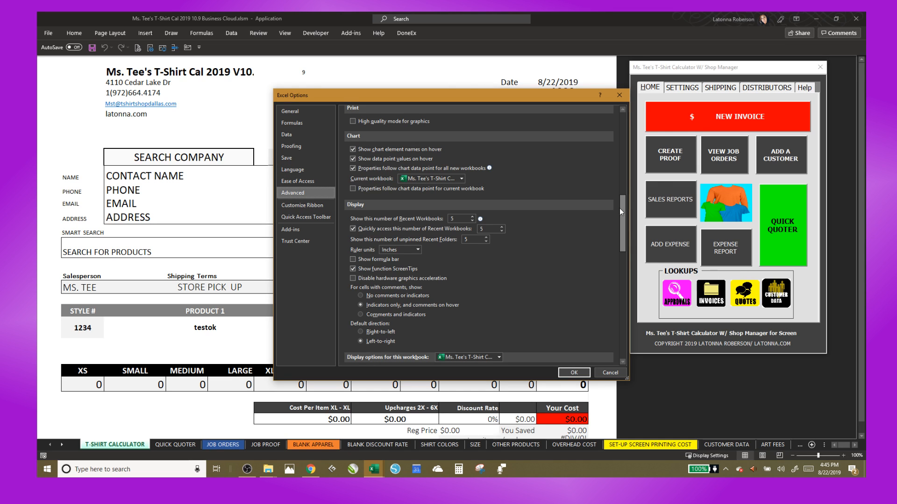
pyautogui.moveTo(621, 204); pyautogui.dragTo(621, 251)
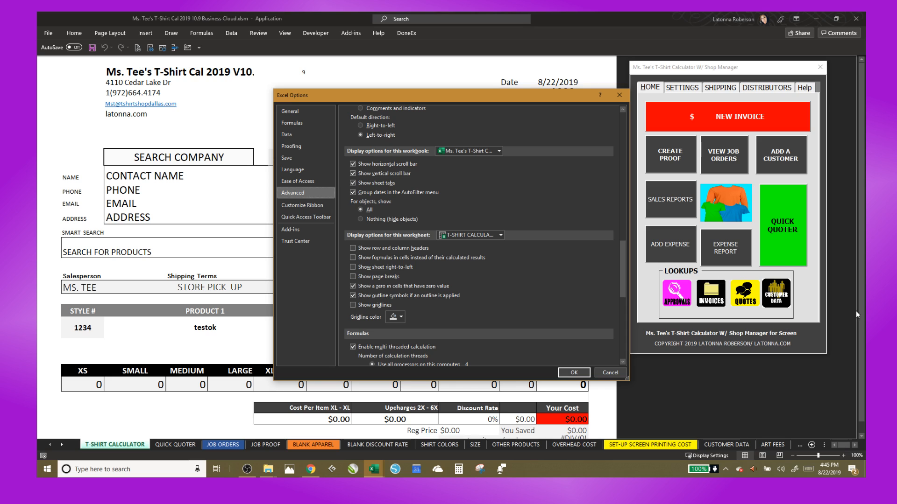
pyautogui.click(353, 184)
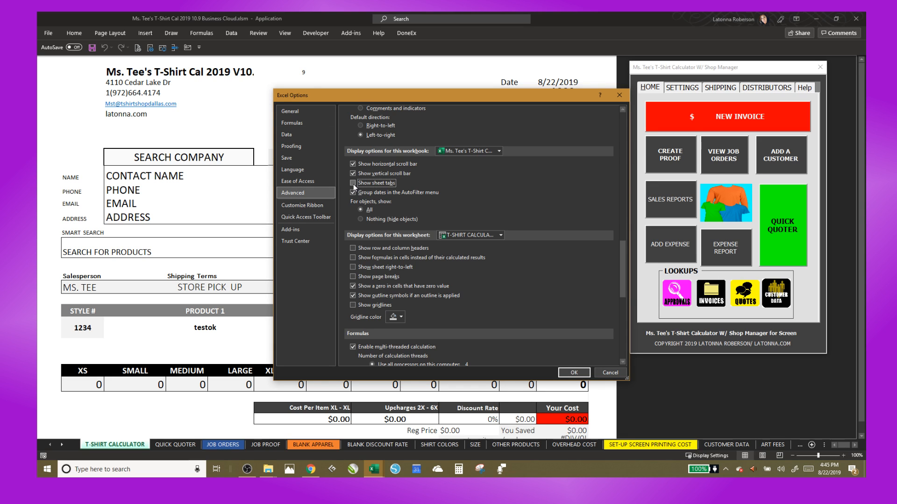
pyautogui.click(573, 373)
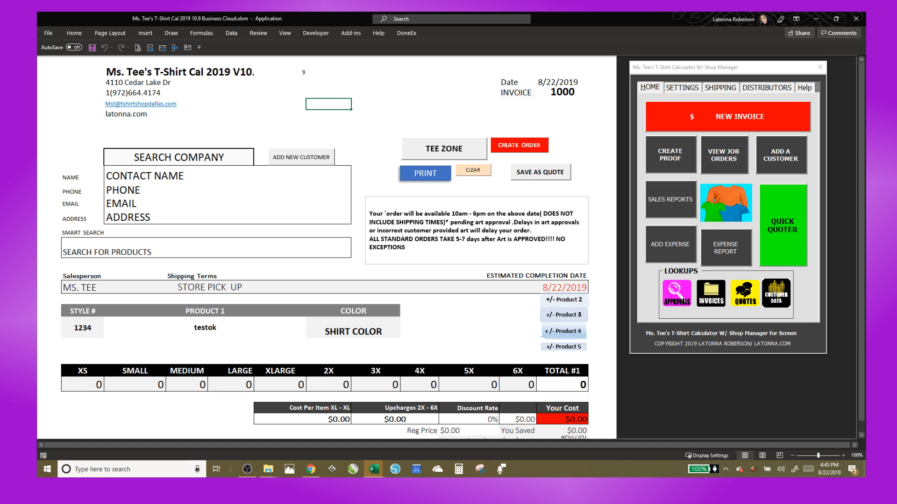
# - Open the Office account settings and try the Colorful and Dark Gray Office themes before restoring Black
pyautogui.hotkey('alt', 'Tab')
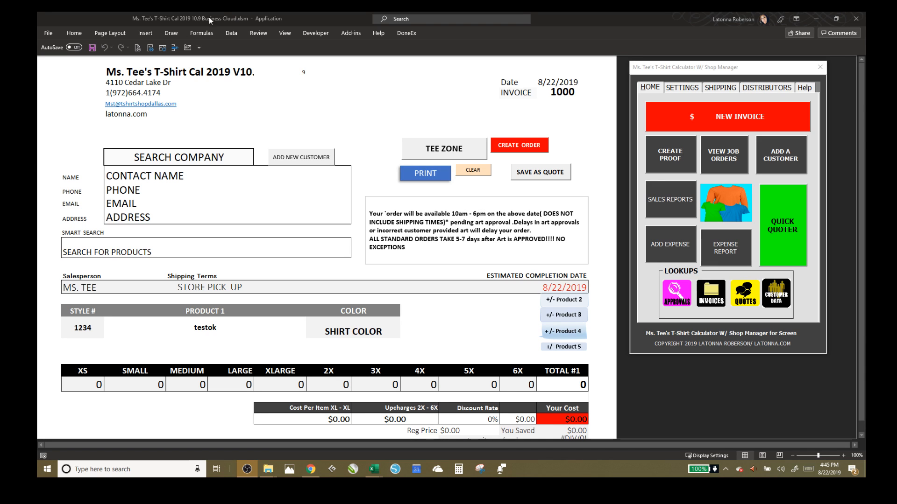
pyautogui.click(47, 33)
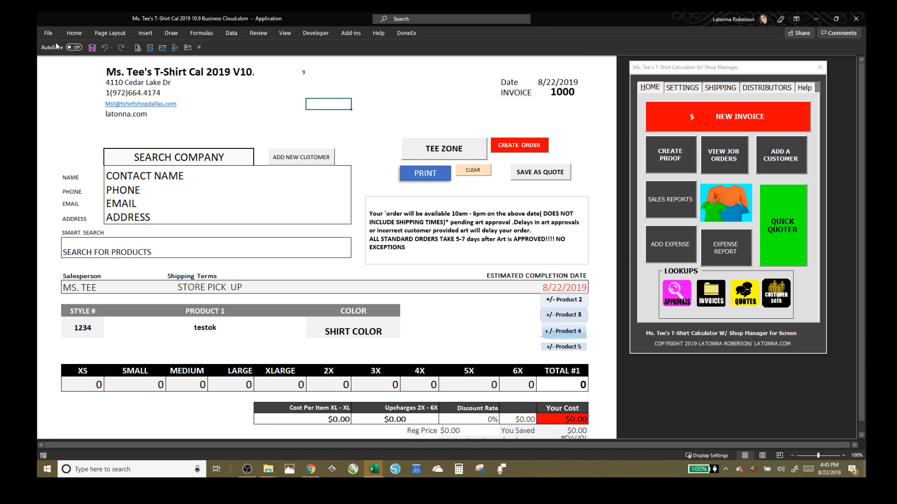
pyautogui.click(49, 34)
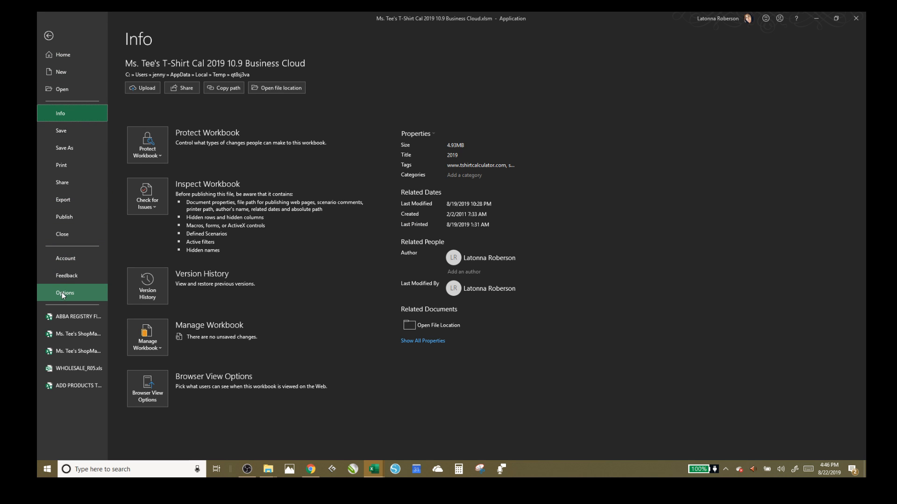
pyautogui.click(65, 262)
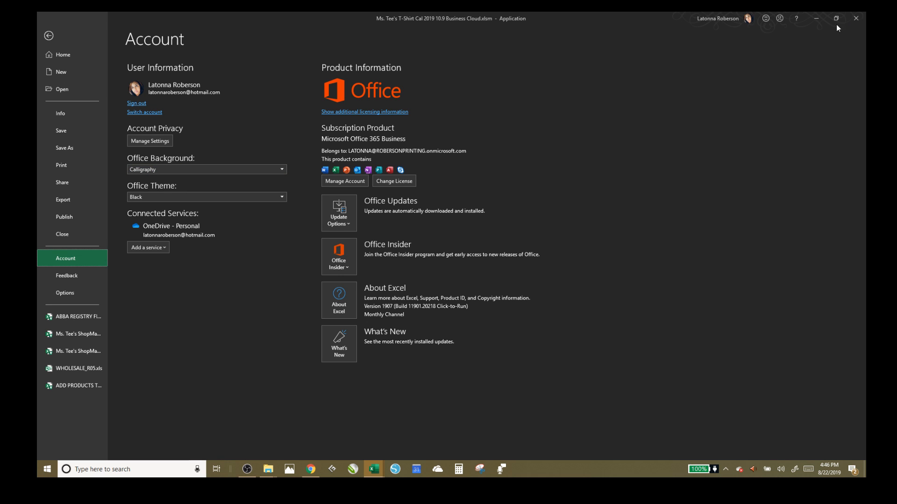
pyautogui.click(179, 196)
pyautogui.click(158, 207)
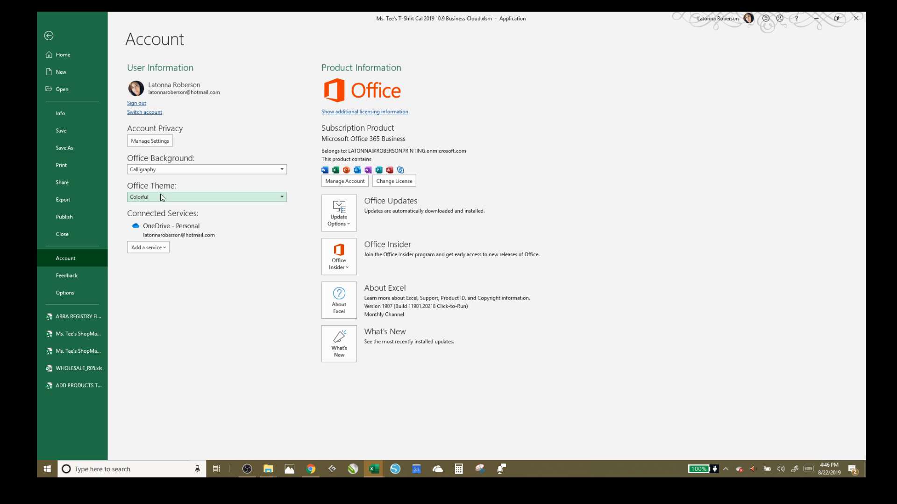
pyautogui.click(176, 198)
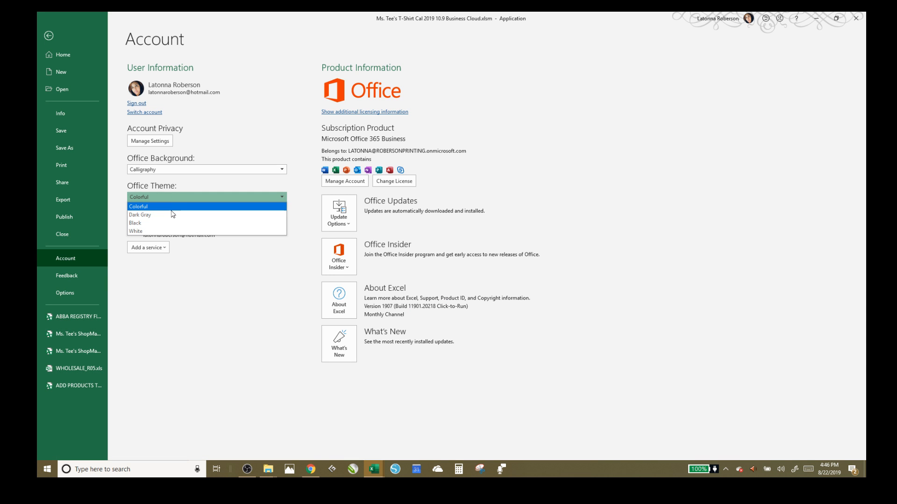
pyautogui.click(172, 212)
pyautogui.click(168, 196)
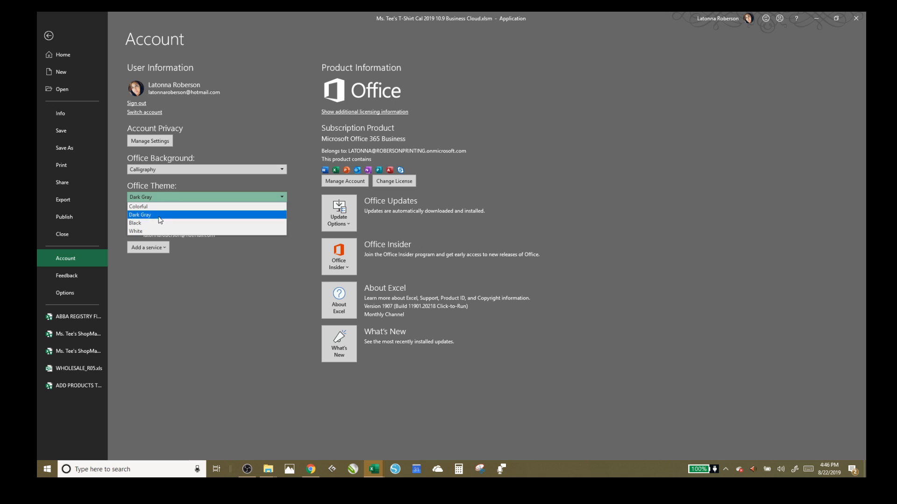
pyautogui.click(157, 220)
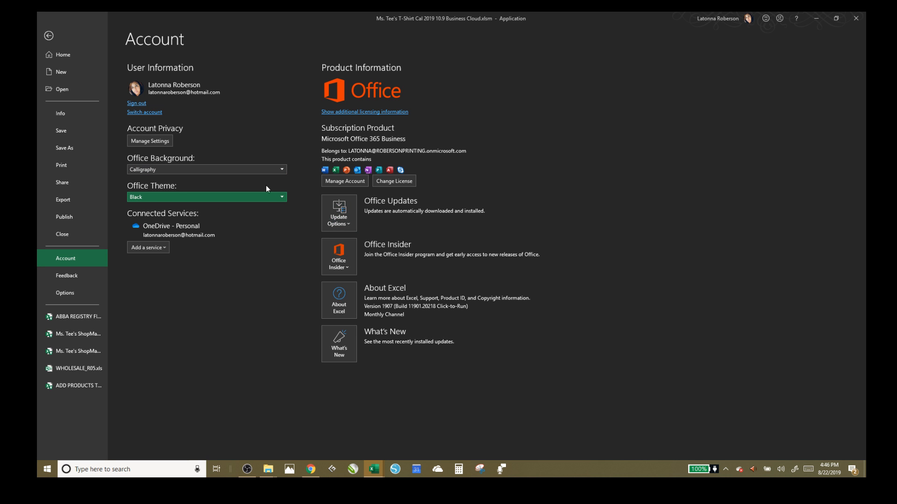
# - Try the White Office theme, set it back to Black, and return to the invoice sheet
pyautogui.click(242, 200)
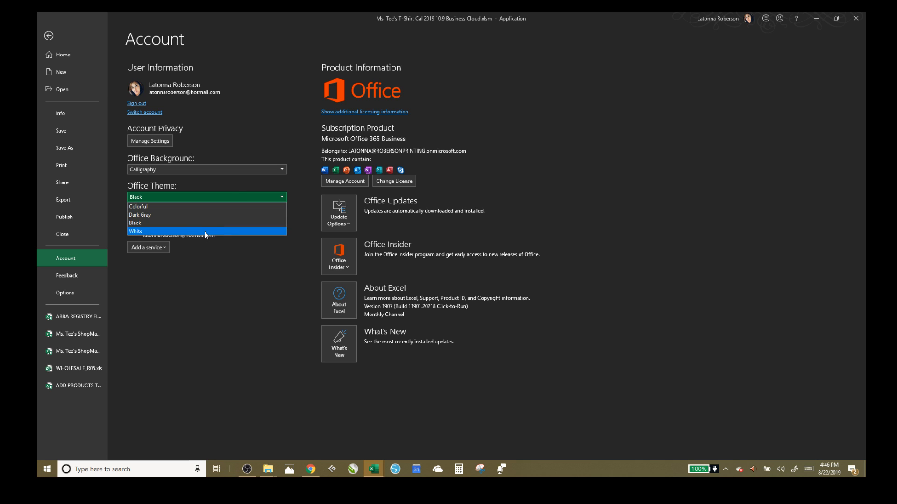
pyautogui.click(205, 231)
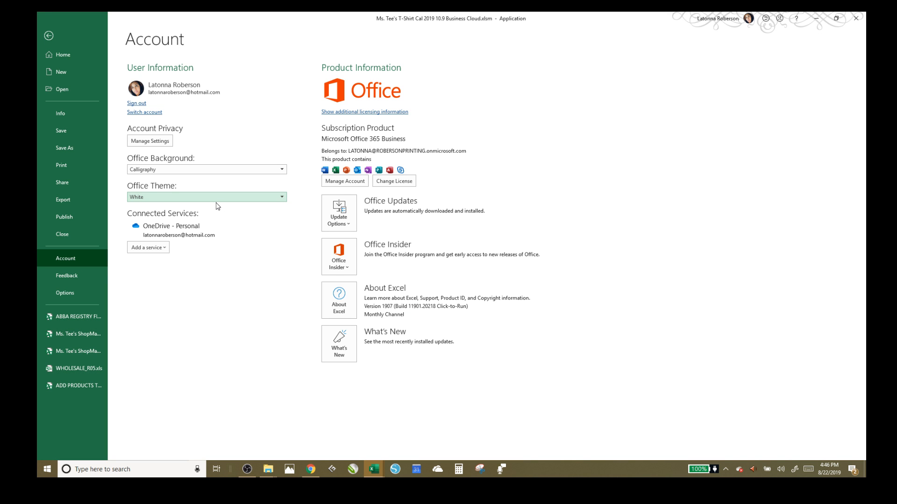
pyautogui.click(208, 198)
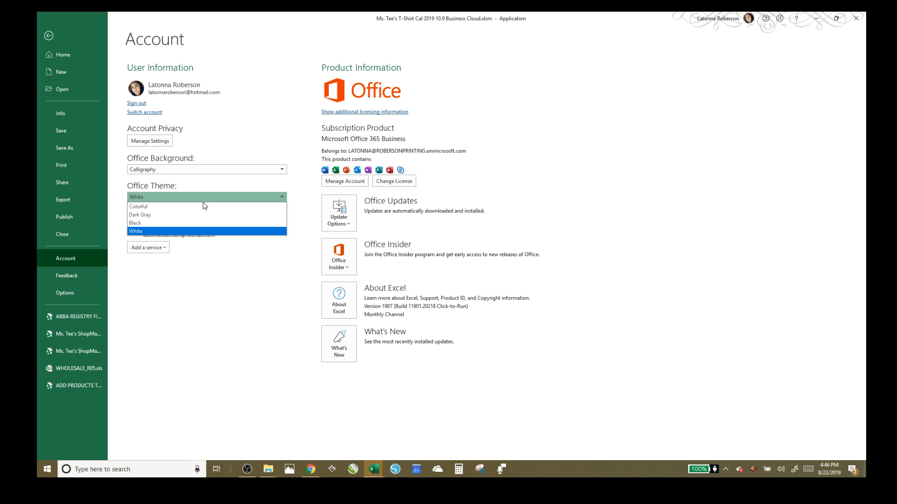
pyautogui.click(179, 223)
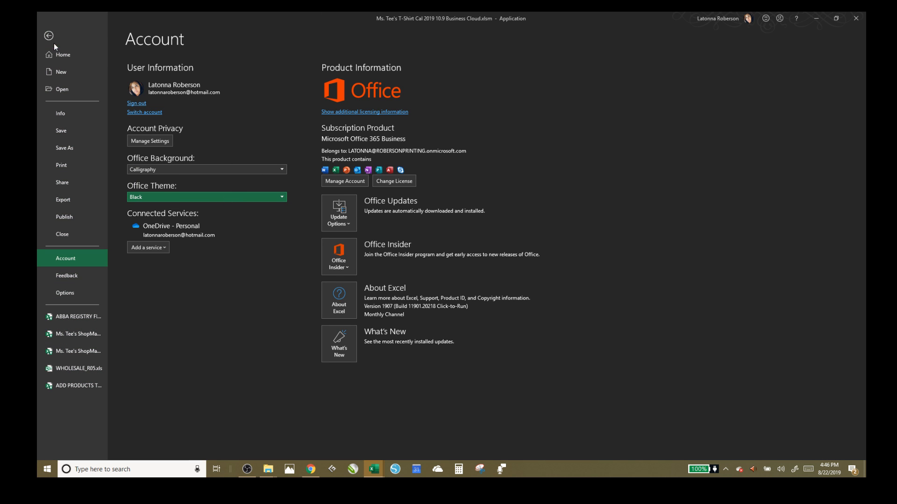
pyautogui.click(65, 55)
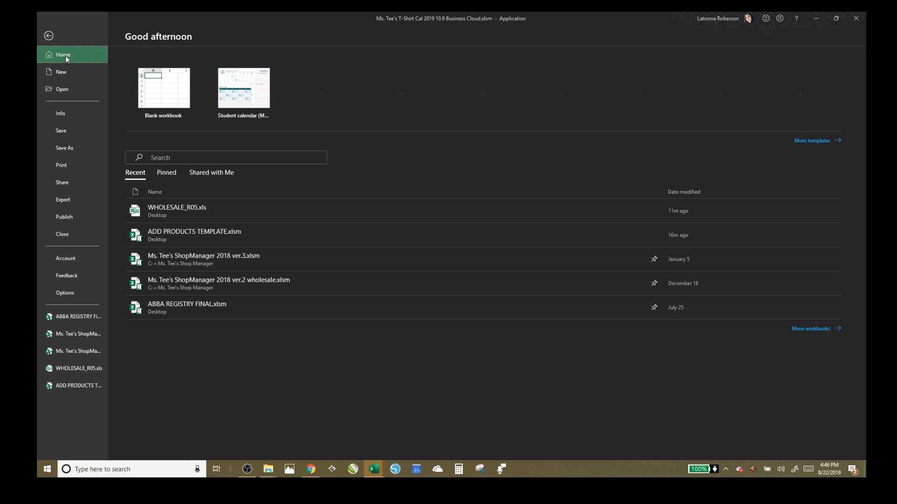
pyautogui.click(49, 36)
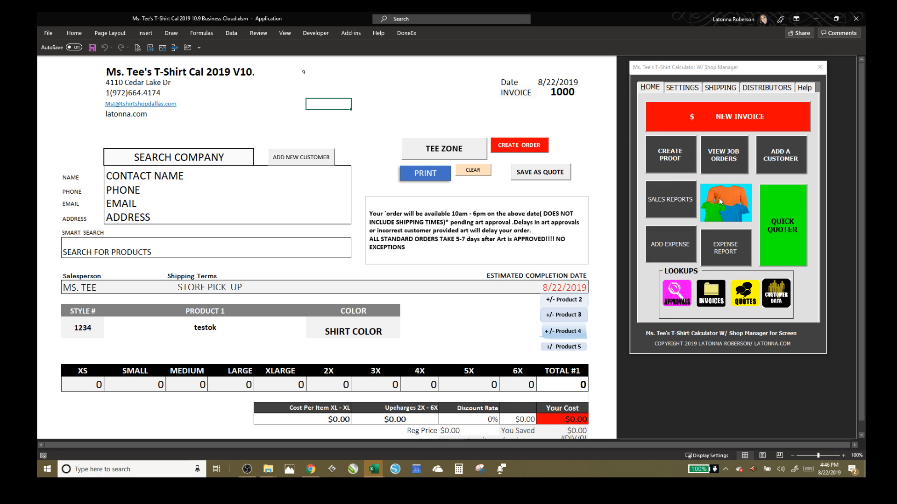
# - Show the Blank Products List through the Shop Manager's apparel lookup and bring up the Add Product form
pyautogui.click(689, 91)
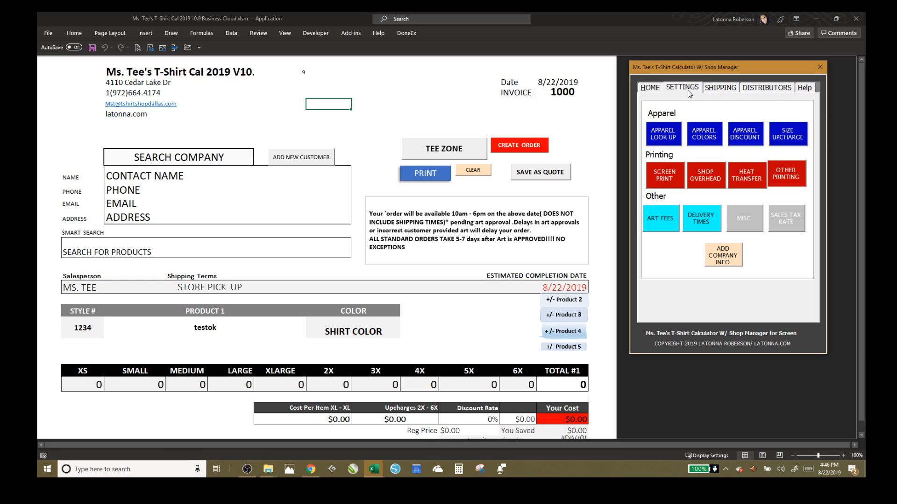
pyautogui.click(659, 139)
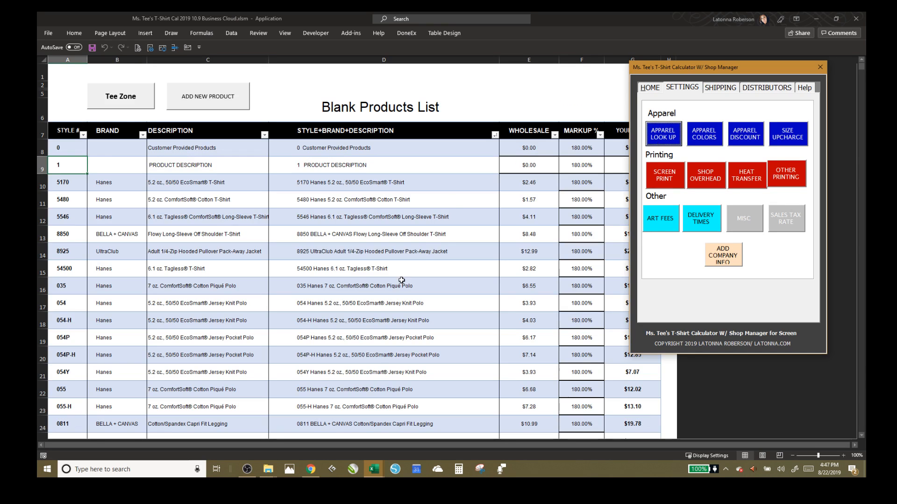
pyautogui.click(653, 89)
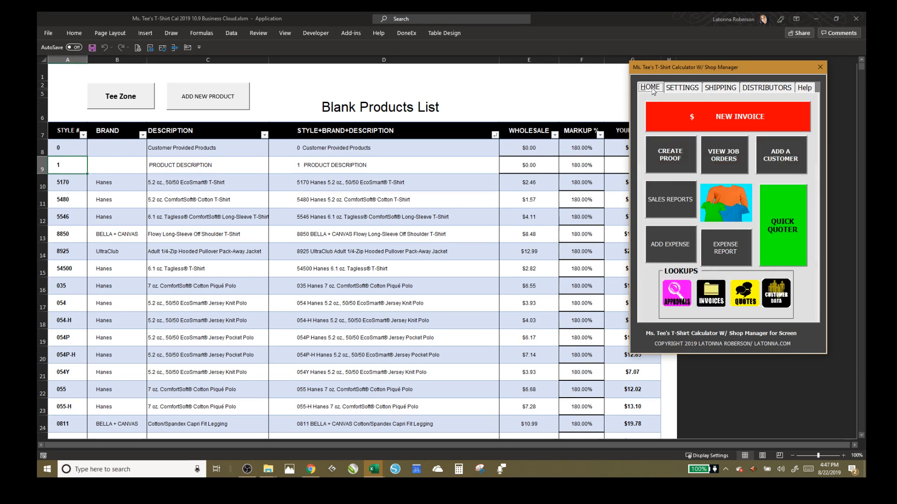
pyautogui.click(719, 201)
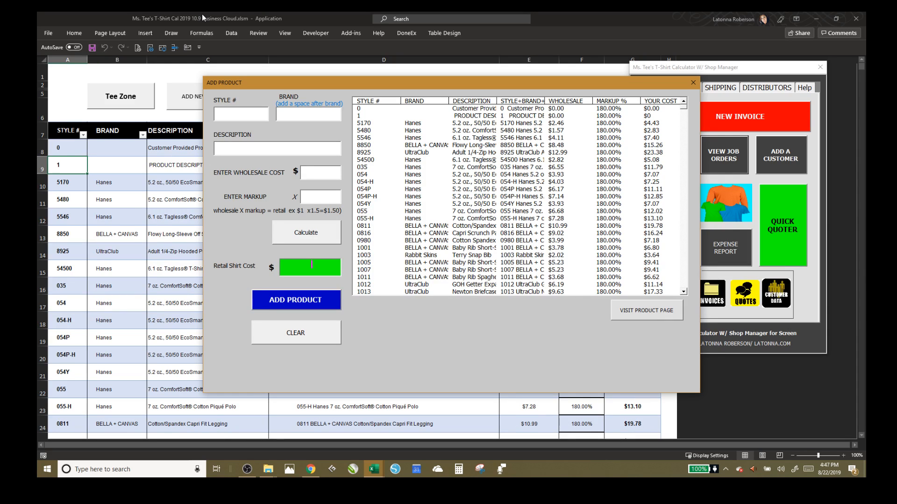
# - Enter 001 followed by the owner's first name as style number, the first name as brand, and cake tees as description
pyautogui.click(231, 116)
pyautogui.write('00')
pyautogui.press('BackSpace')
pyautogui.press('BackSpace')
pyautogui.write('001latonna')
pyautogui.click(288, 114)
pyautogui.write('latonna')
pyautogui.click(222, 149)
pyautogui.write('cka')
pyautogui.press('BackSpace')
pyautogui.press('BackSpace')
pyautogui.write('ake tees')
# - Set the wholesale cost to 1.00 and the markup to 2.00, and calculate the retail shirt cost
pyautogui.click(308, 174)
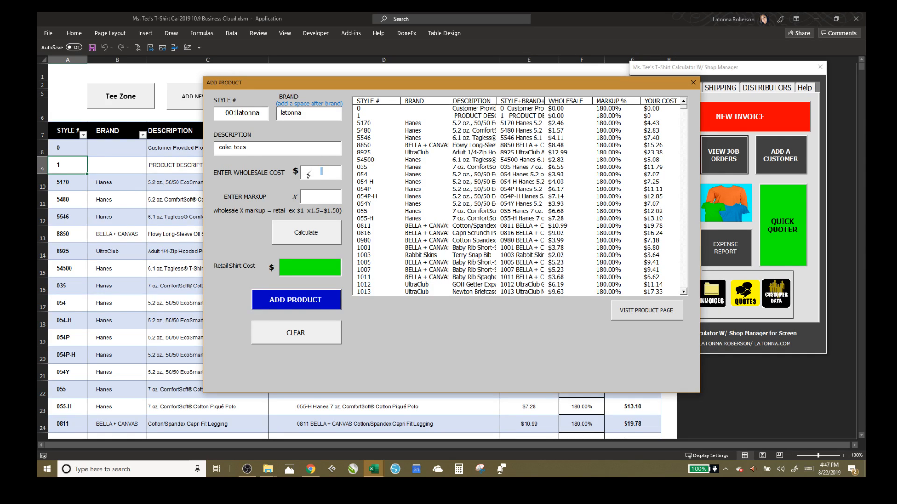
pyautogui.write('1')
pyautogui.click(328, 195)
pyautogui.write('1')
pyautogui.press('BackSpace')
pyautogui.write('2.0')
pyautogui.click(304, 241)
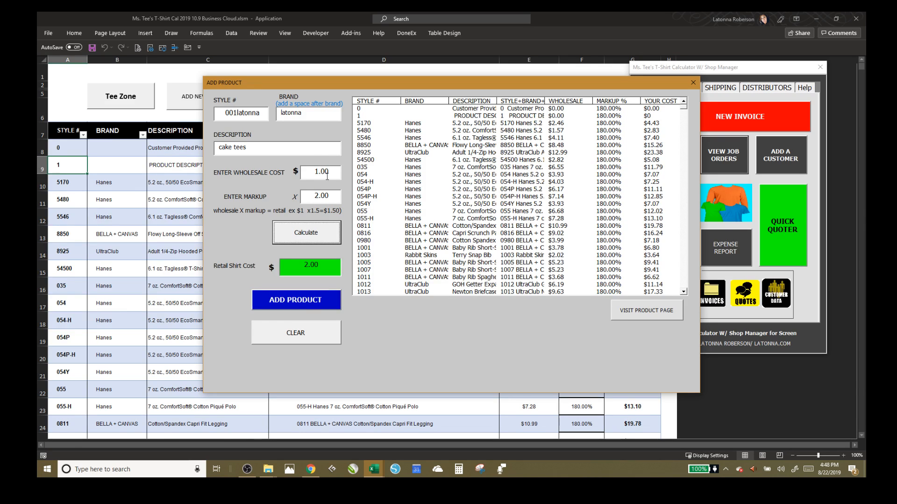
# - Add the cake tees product, check its entry at the end of the product list, and close the Add Product form
pyautogui.click(292, 307)
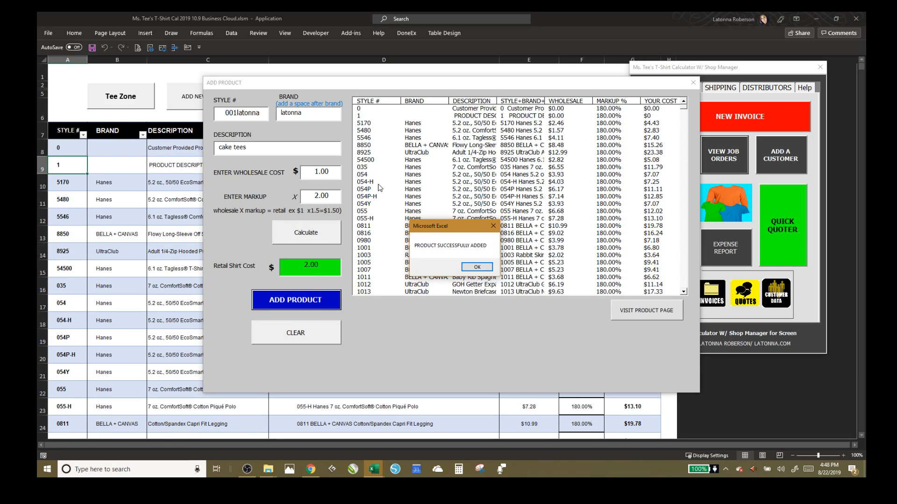
pyautogui.click(476, 268)
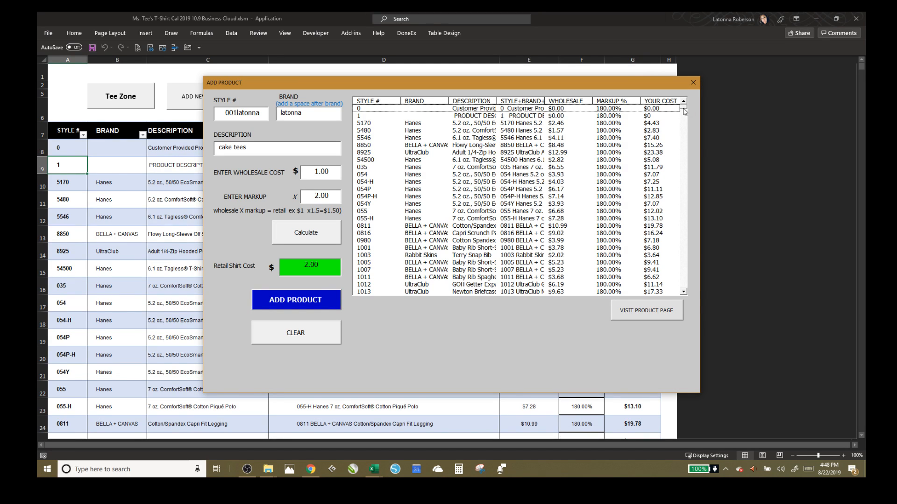
pyautogui.moveTo(684, 108); pyautogui.dragTo(685, 301)
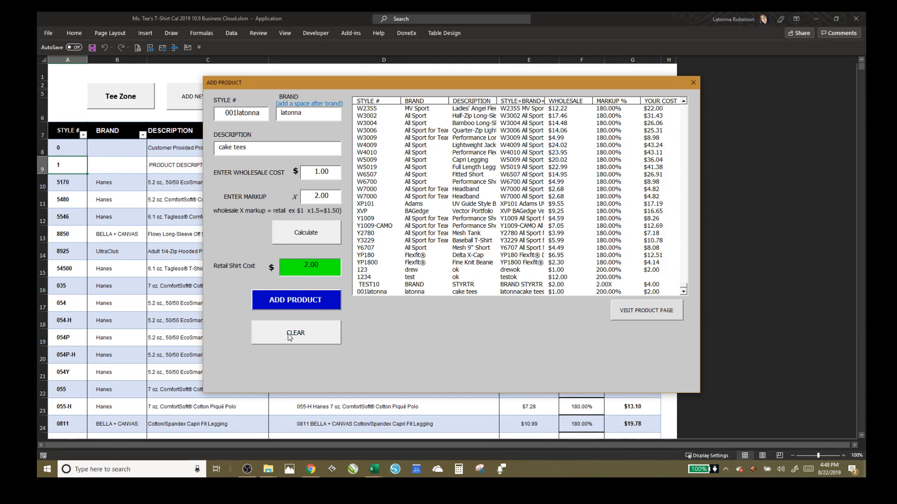
pyautogui.click(631, 313)
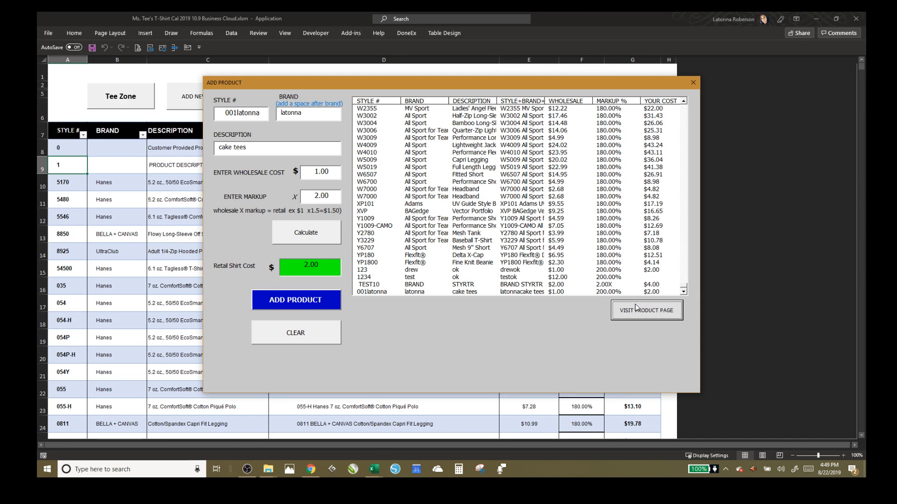
pyautogui.click(693, 83)
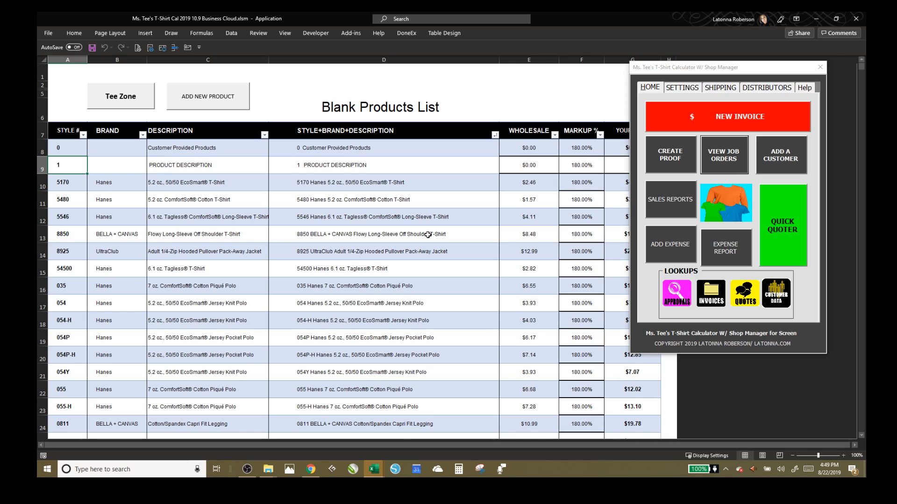
# - Move the Shop Manager window off the cost column and select the style numbers down to the last product
pyautogui.moveTo(685, 67); pyautogui.dragTo(723, 64)
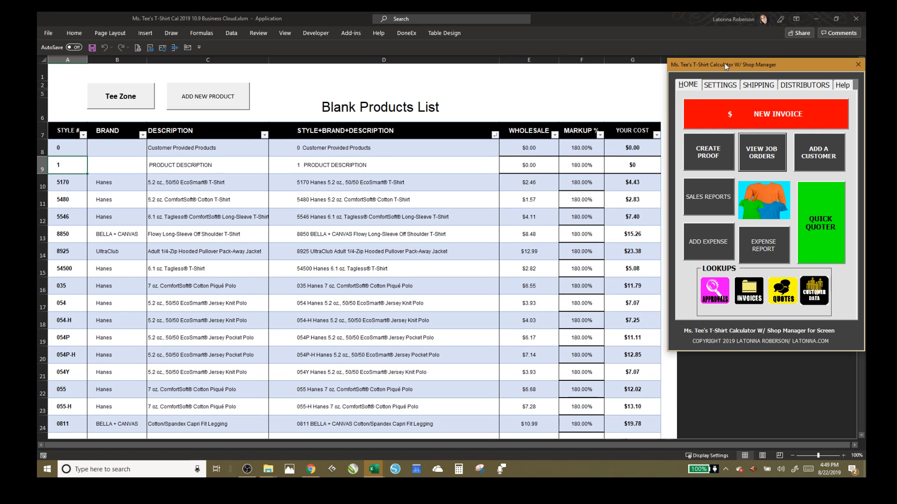
pyautogui.click(58, 146)
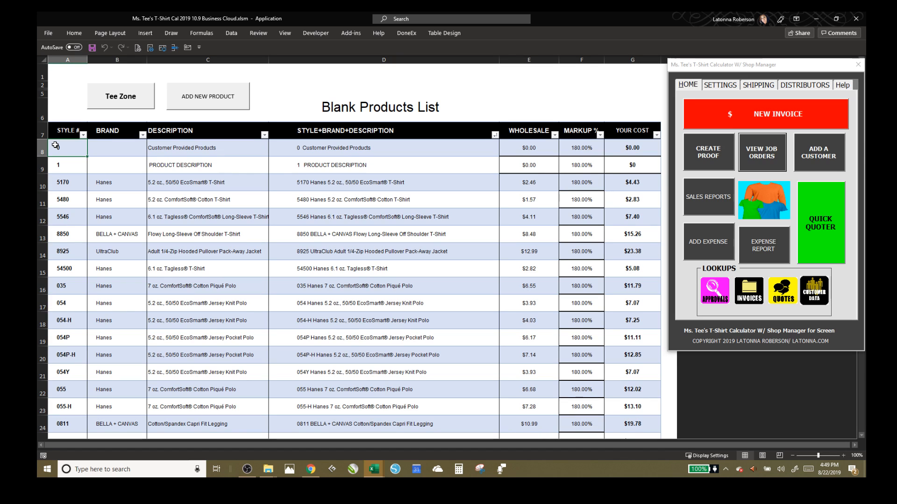
pyautogui.hotkey('shift', 'Down')
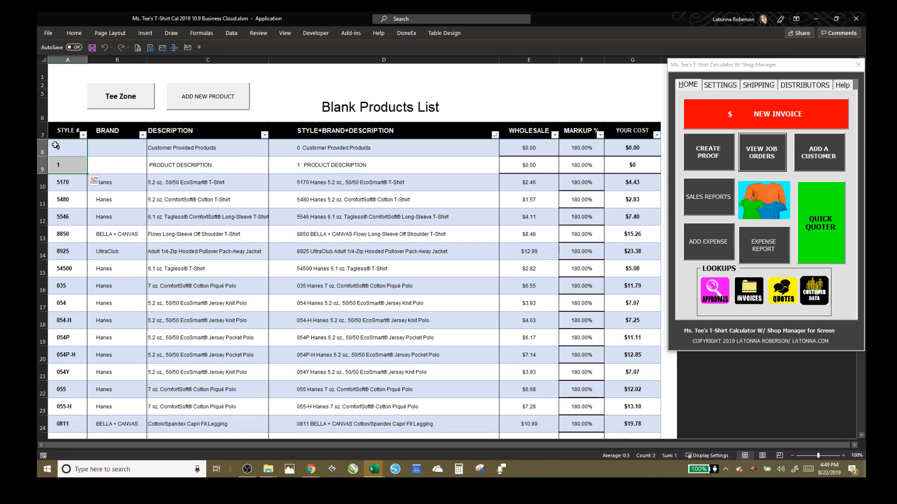
pyautogui.hotkey('ctrl', 'shift', 'Down')
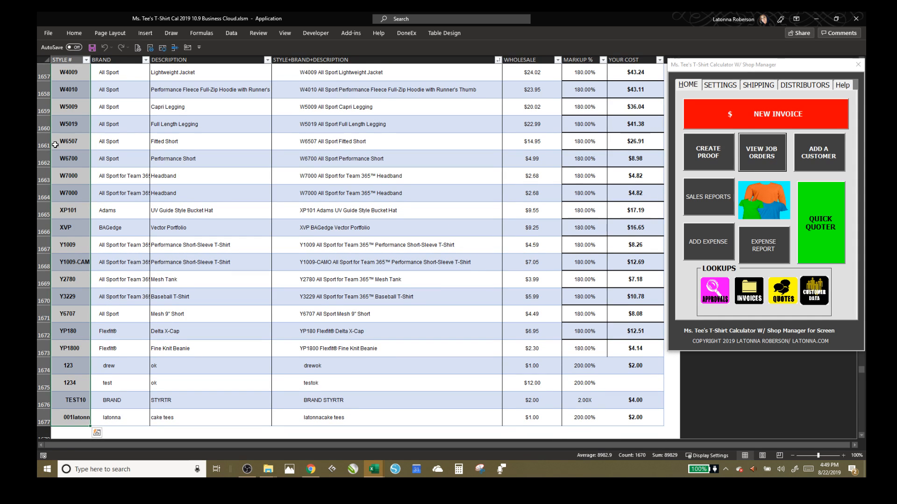
pyautogui.click(232, 175)
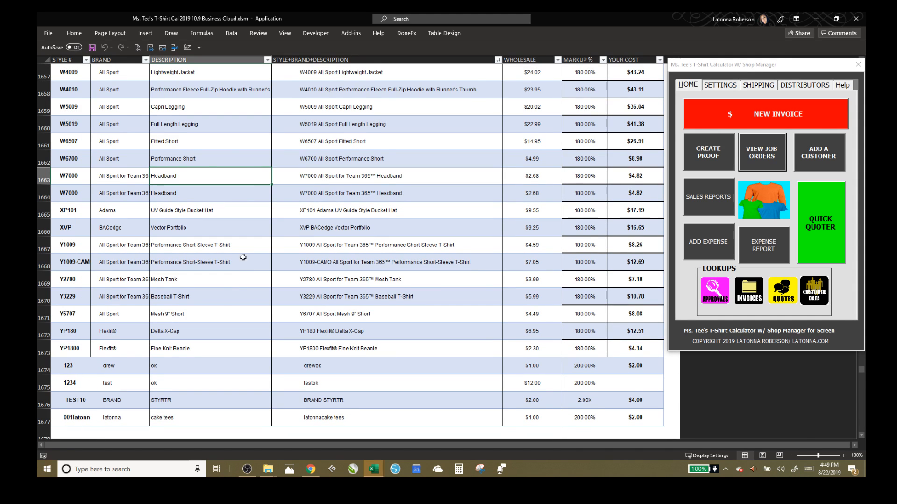
# - Return to the first product, style number 0, at the start of the Blank Products List
pyautogui.scroll(20, 192, 333)
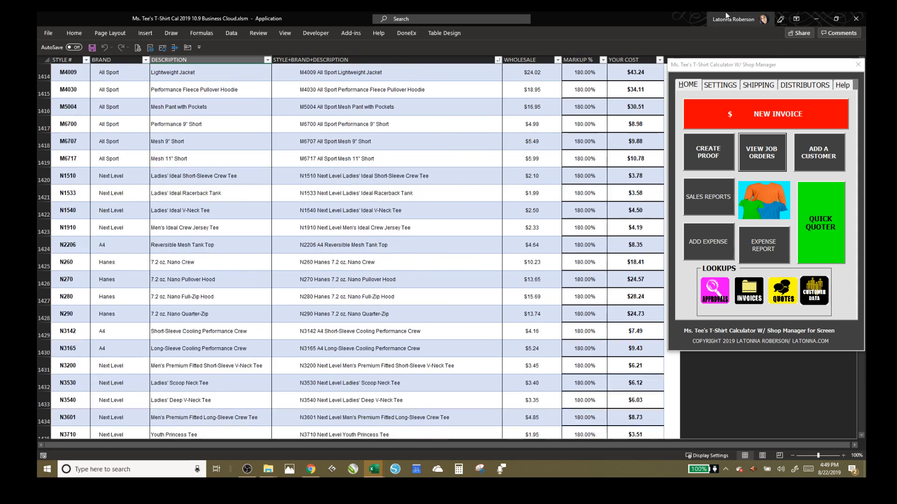
pyautogui.moveTo(802, 65); pyautogui.dragTo(742, 85)
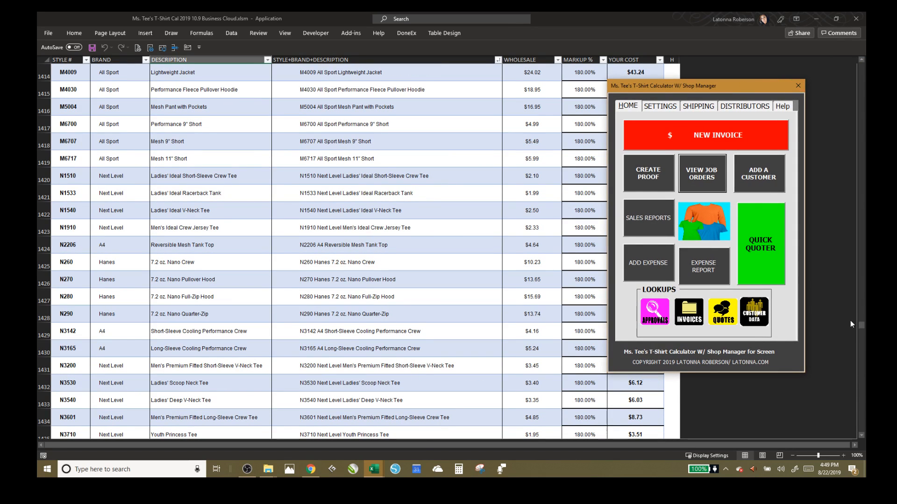
pyautogui.moveTo(858, 324); pyautogui.dragTo(864, 83)
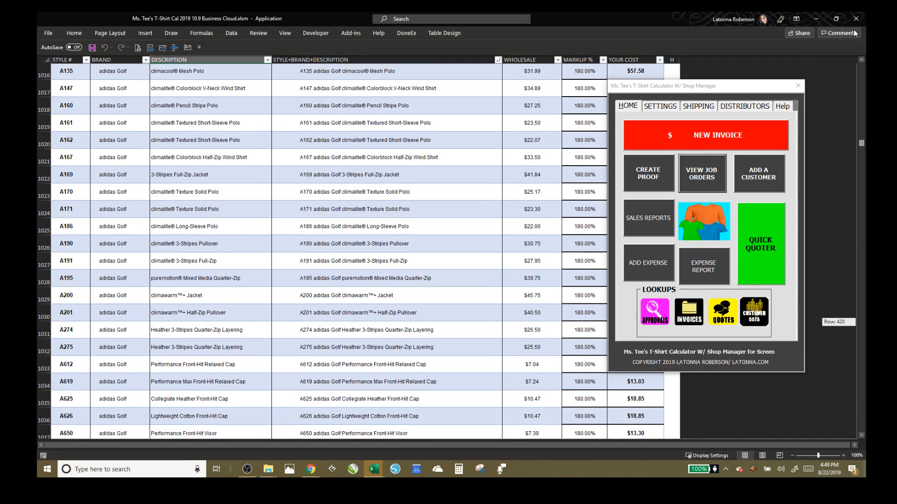
pyautogui.moveTo(853, 33); pyautogui.dragTo(865, 62)
pyautogui.click(73, 148)
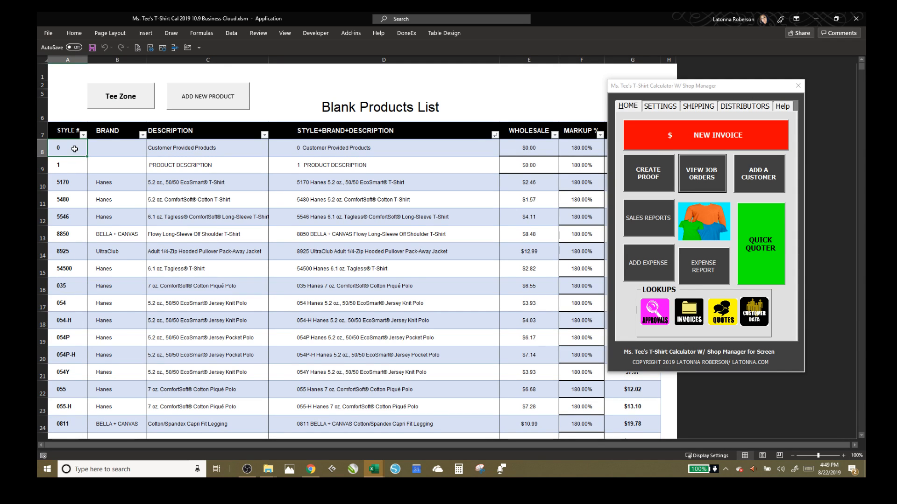
# - Jump to the last product in the list and move the Shop Manager window clear of the cost column
pyautogui.hotkey('ctrl', 'Down')
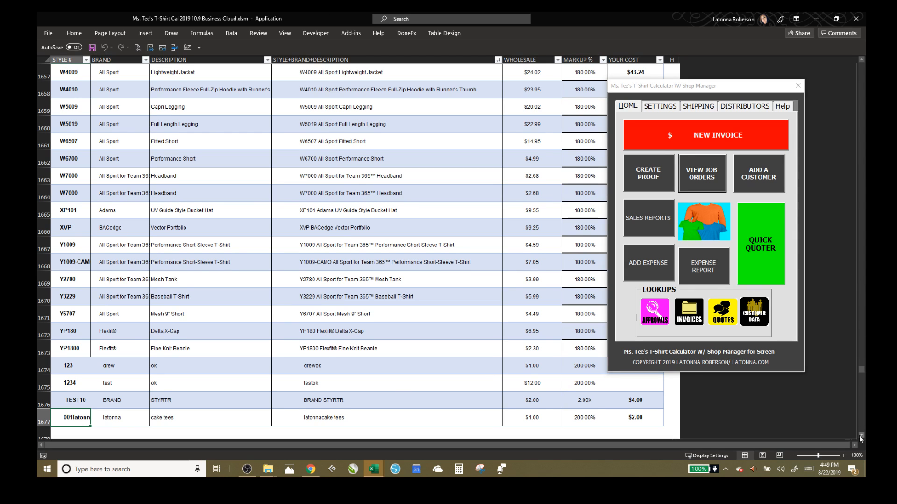
pyautogui.scroll(-2, 856, 435)
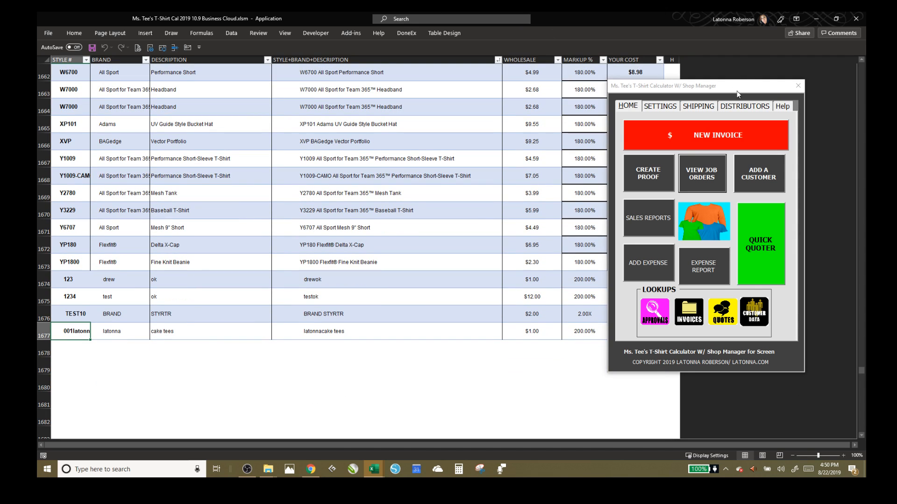
pyautogui.moveTo(736, 91); pyautogui.dragTo(802, 73)
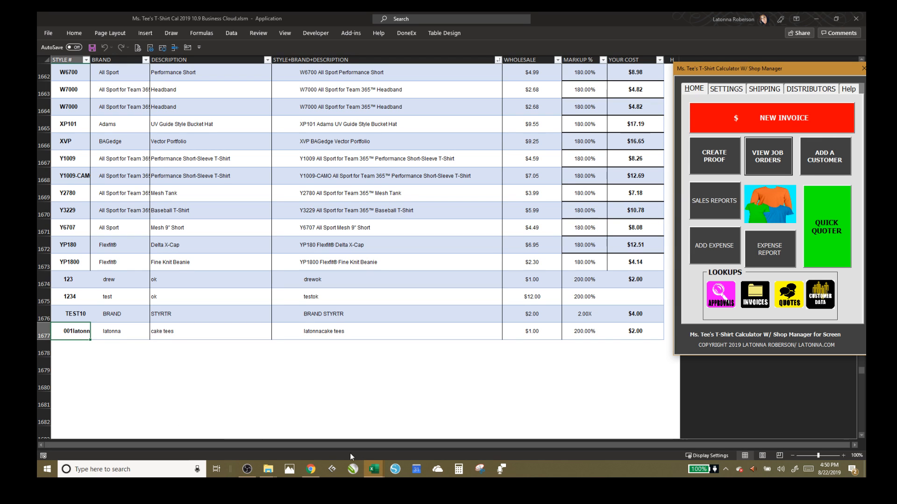
# - Bring up the ADD PRODUCTS TEMPLATE workbook to examine its product columns, and minimize it again
pyautogui.click(375, 470)
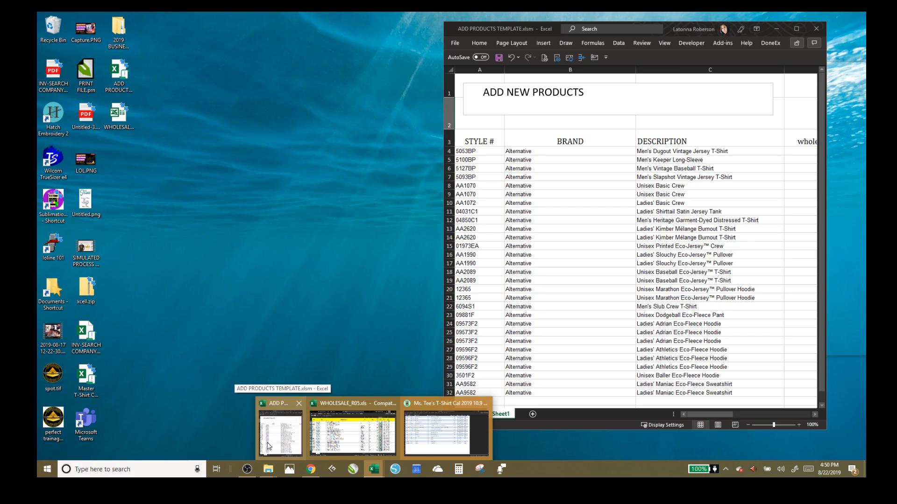
pyautogui.click(267, 445)
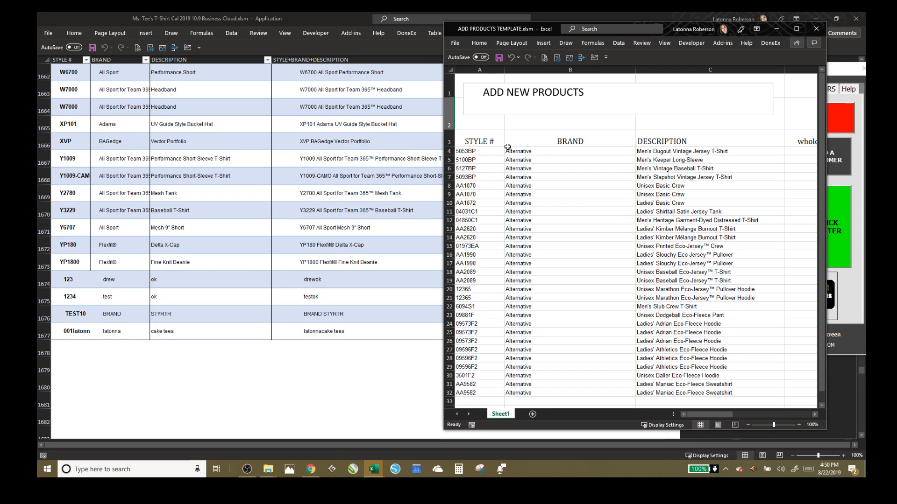
pyautogui.click(777, 31)
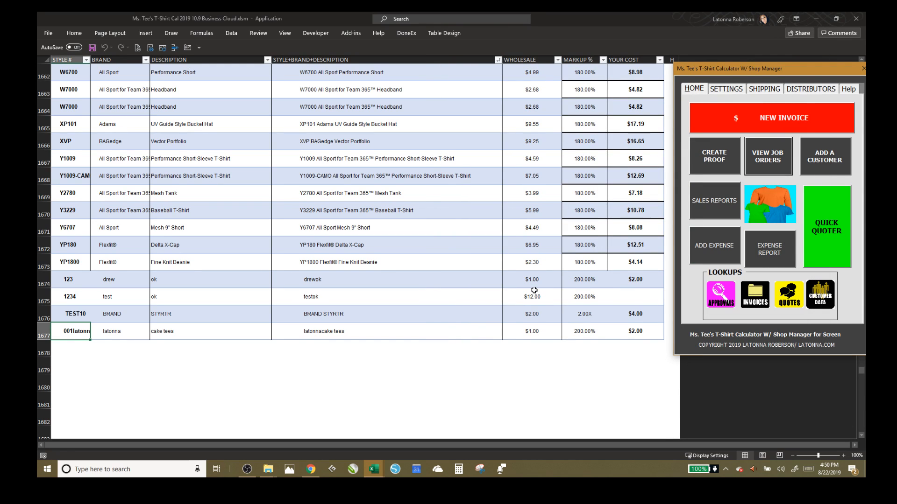
# - Insert two blank table rows below the cake tees product
pyautogui.click(651, 332)
pyautogui.rightClick(659, 338)
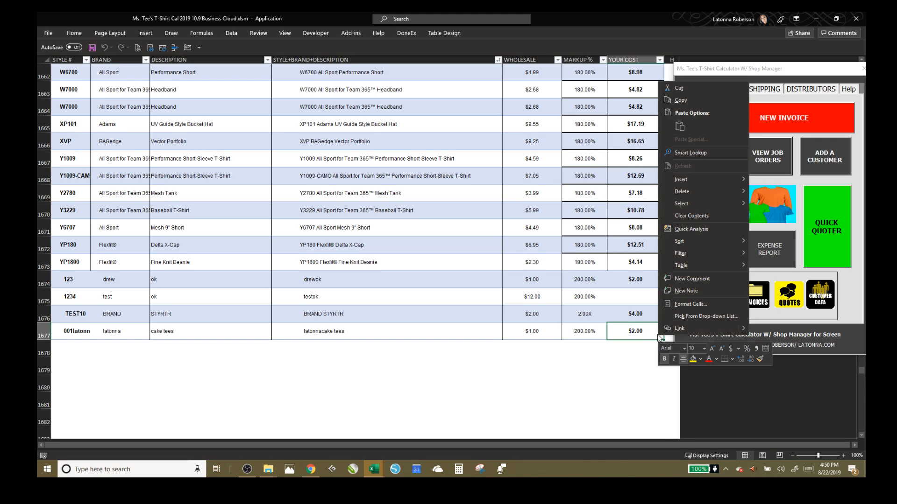
pyautogui.moveTo(685, 180)
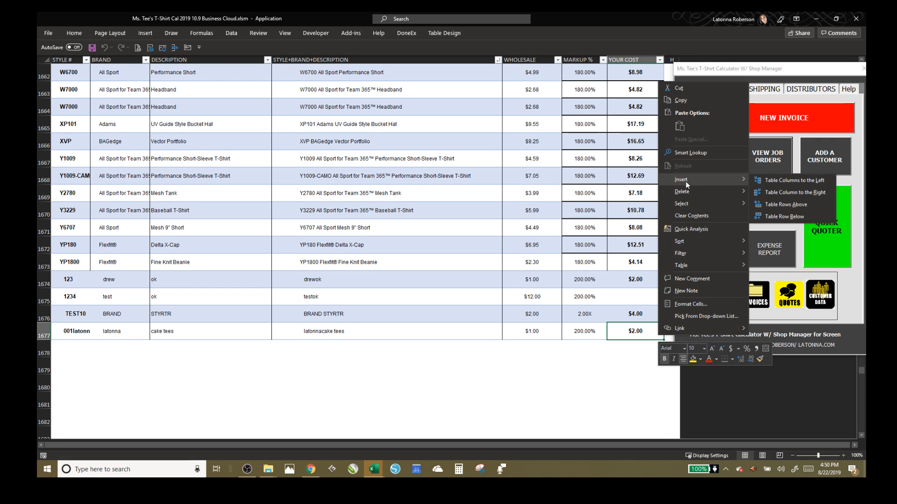
pyautogui.click(784, 217)
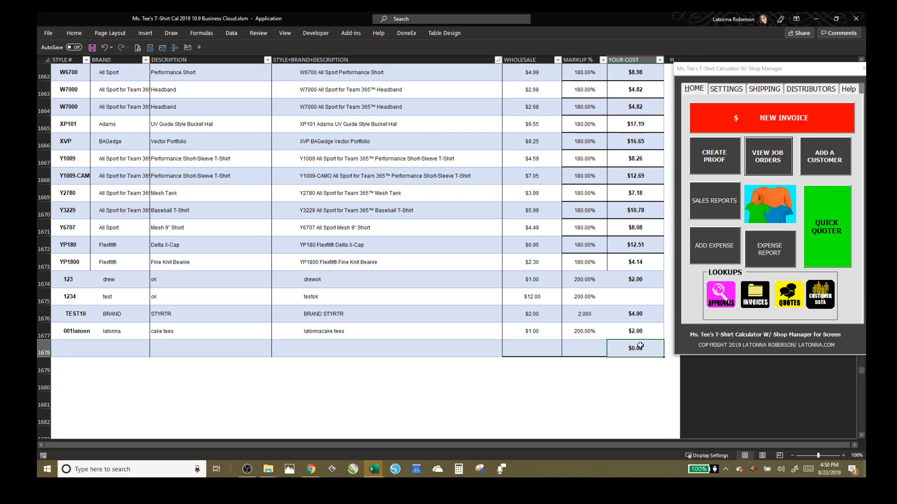
pyautogui.click(44, 349)
pyautogui.rightClick(44, 350)
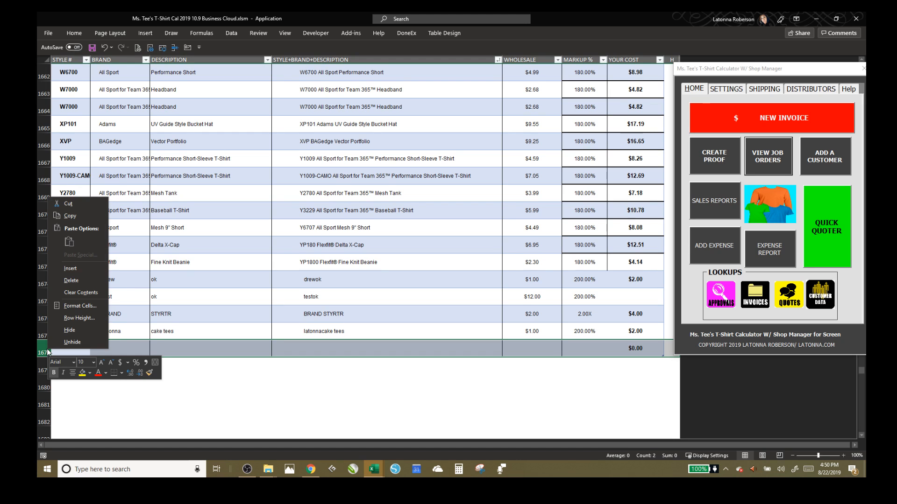
pyautogui.click(63, 265)
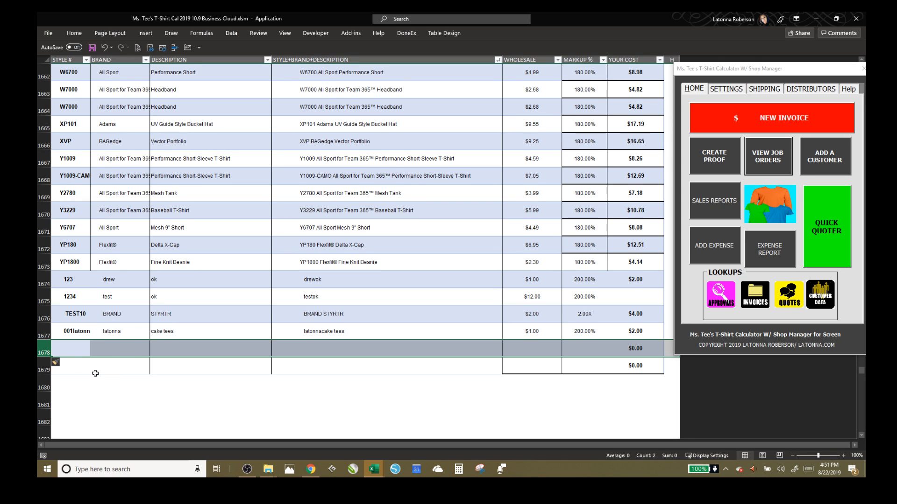
# - Select the blank rows 1678 and 1679 from the style number through the cost column
pyautogui.rightClick(66, 350)
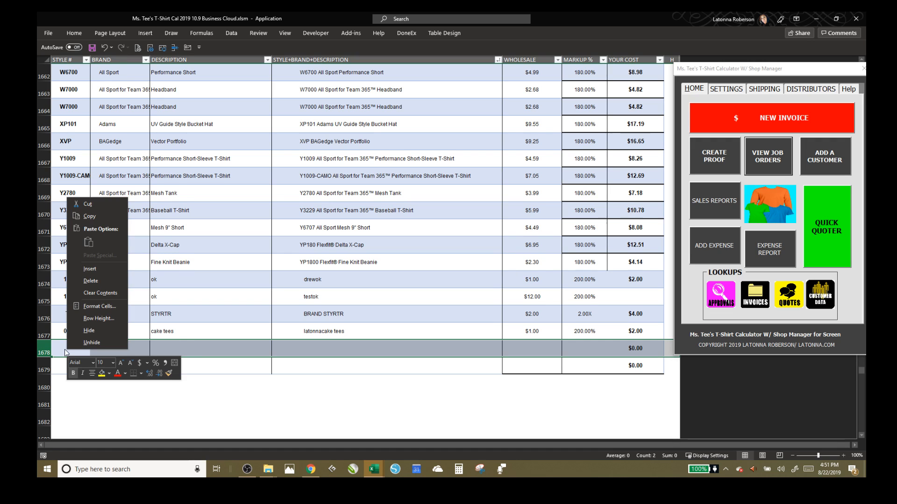
pyautogui.click(60, 348)
pyautogui.click(59, 347)
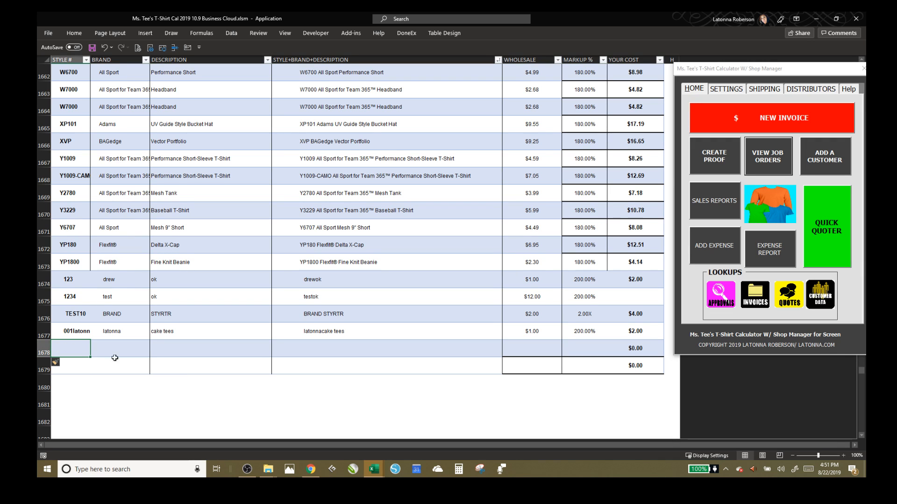
pyautogui.click(381, 400)
pyautogui.moveTo(64, 349); pyautogui.dragTo(653, 371)
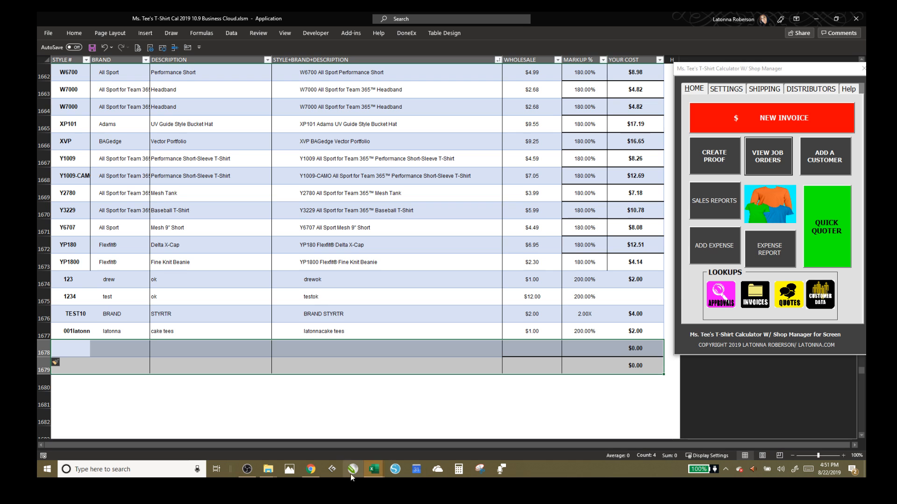
# - Switch to ADD PRODUCTS TEMPLATE and copy the style number, brand and description of all listed products, rows 4 to 32
pyautogui.click(377, 472)
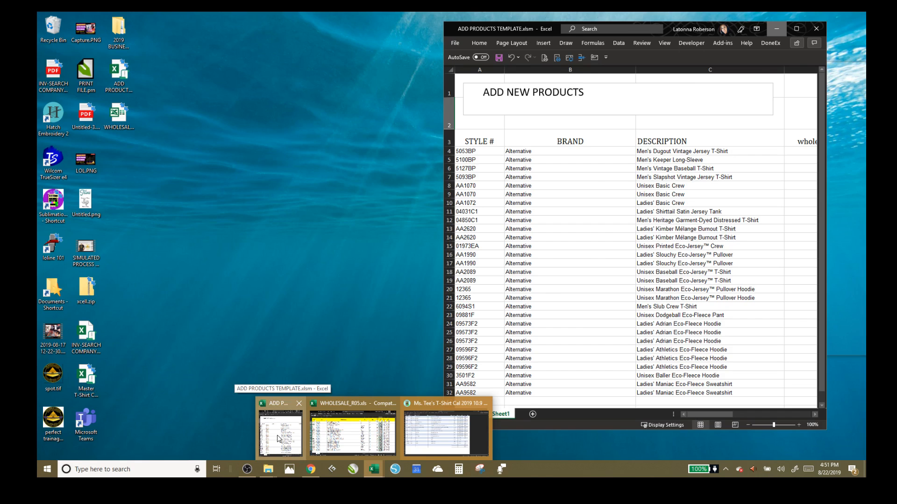
pyautogui.click(278, 439)
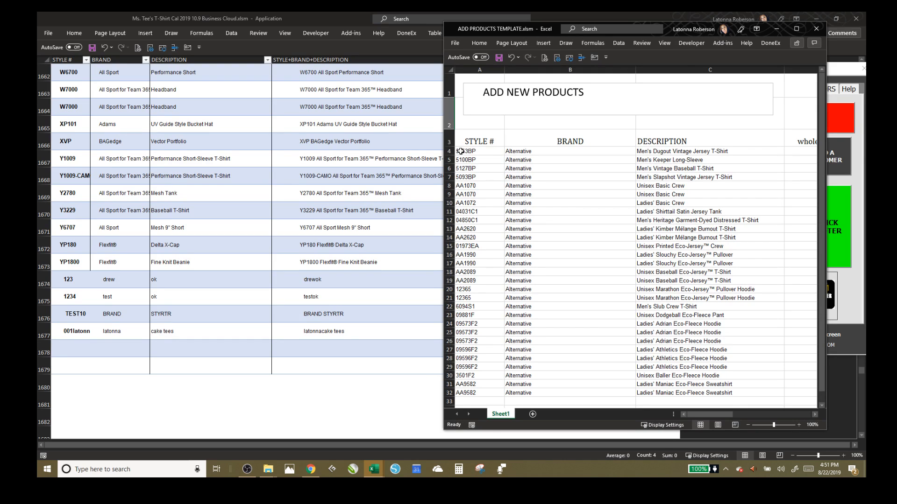
pyautogui.moveTo(462, 152); pyautogui.dragTo(680, 338)
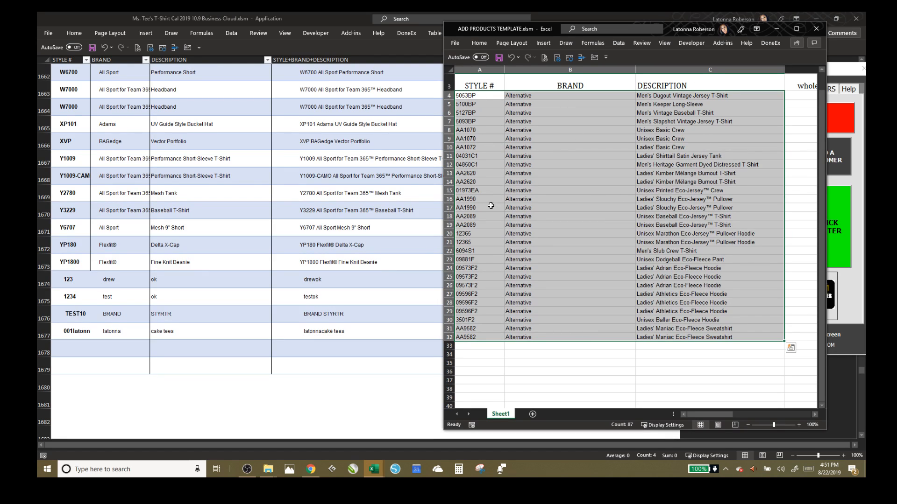
pyautogui.hotkey('ctrl', 'c')
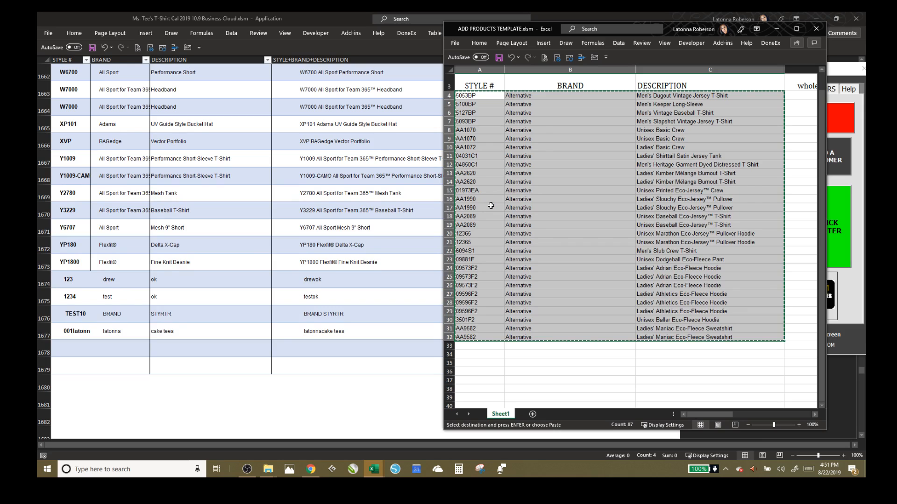
# - Paste the copied products into the Blank Products List starting at row 1678, accepting the size mismatch
pyautogui.click(65, 348)
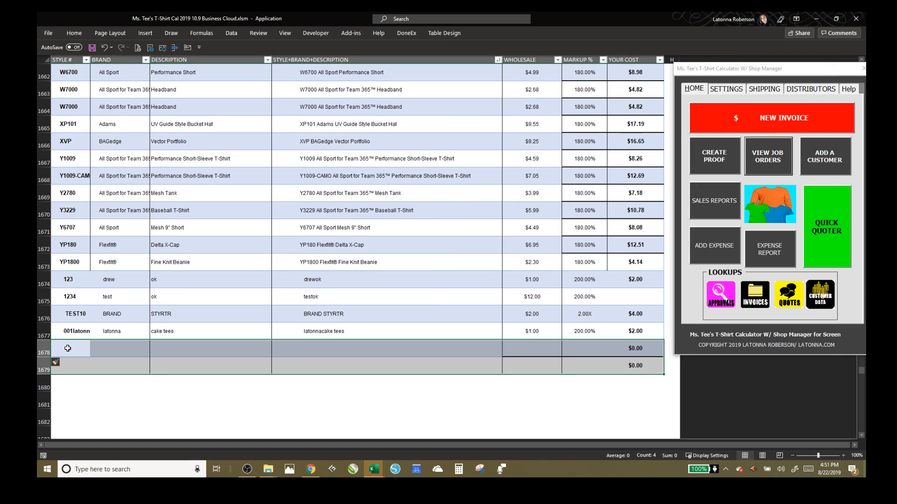
pyautogui.hotkey('ctrl', 'v')
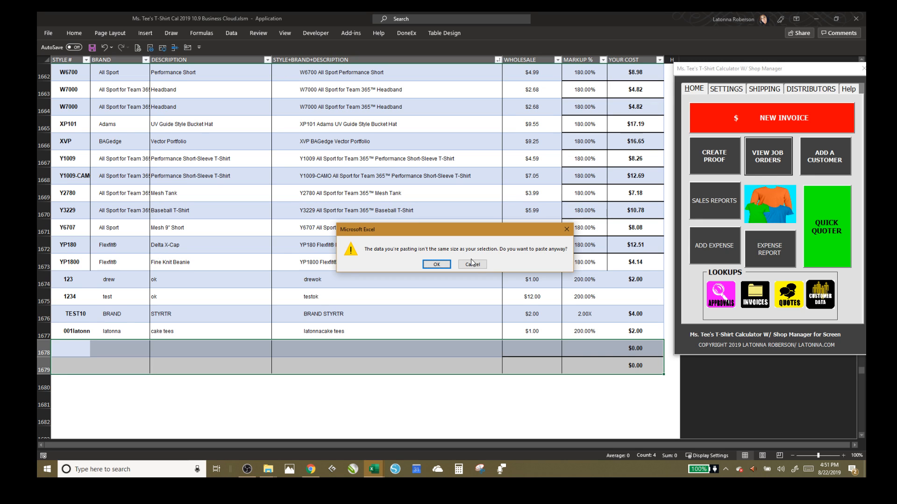
pyautogui.click(436, 265)
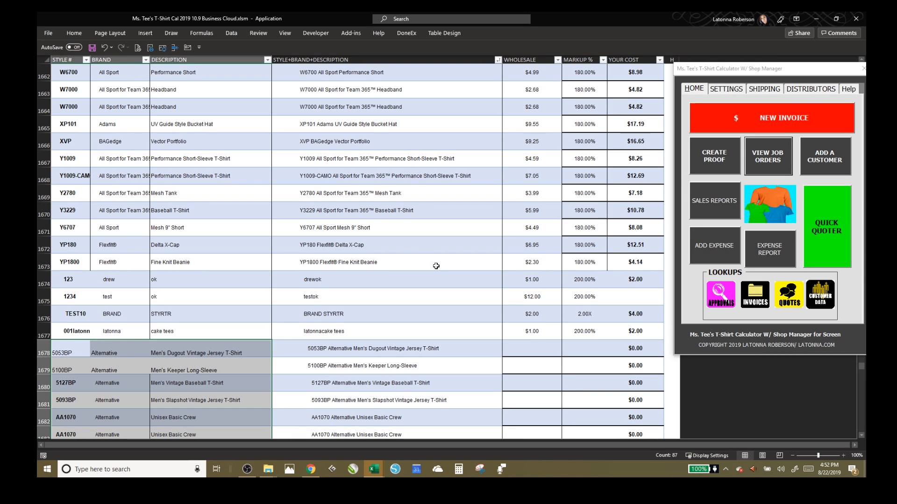
# - Locate the last product row of the Blank Products List in the style number column
pyautogui.click(450, 366)
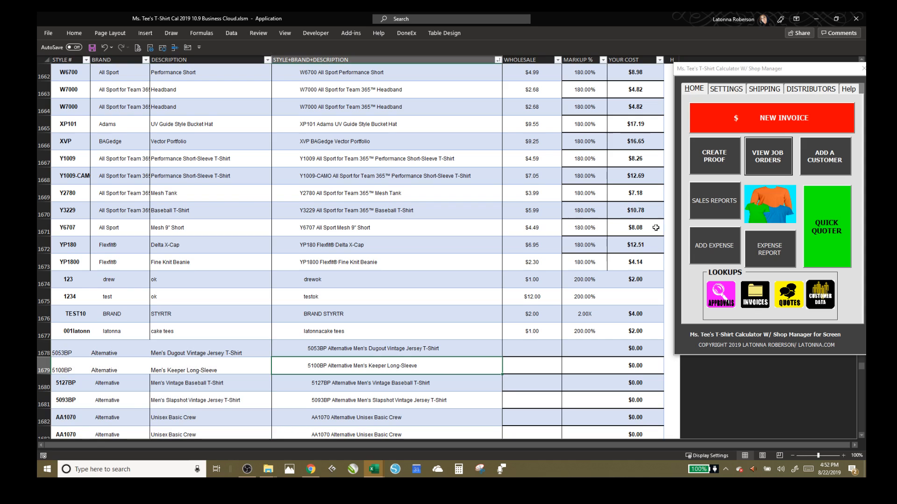
pyautogui.scroll(-18, 654, 223)
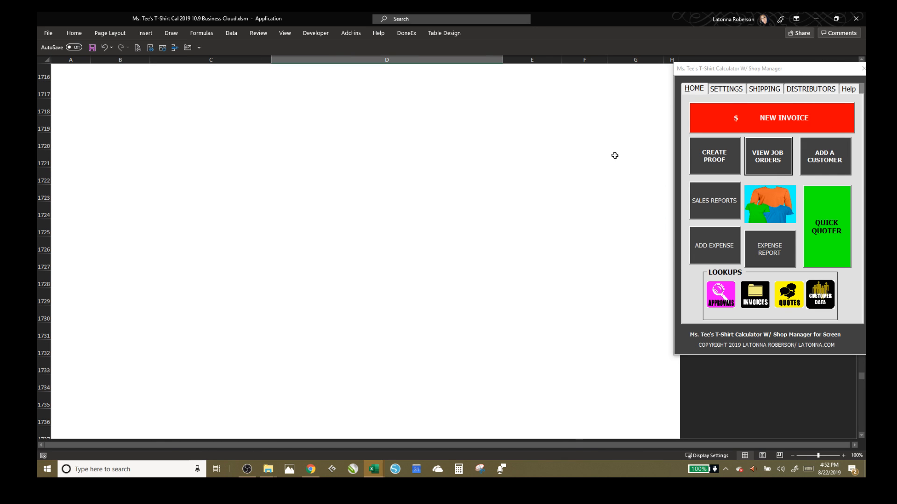
pyautogui.click(597, 165)
pyautogui.scroll(20, 582, 240)
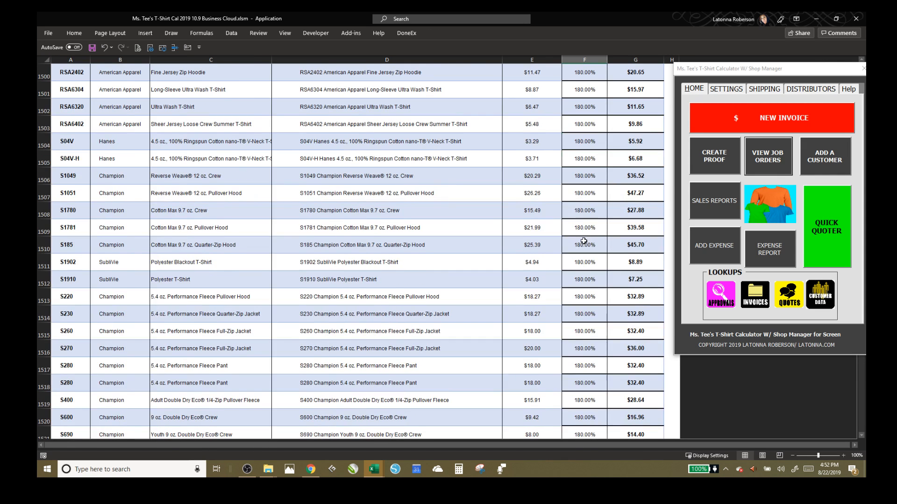
pyautogui.moveTo(844, 65); pyautogui.dragTo(784, 63)
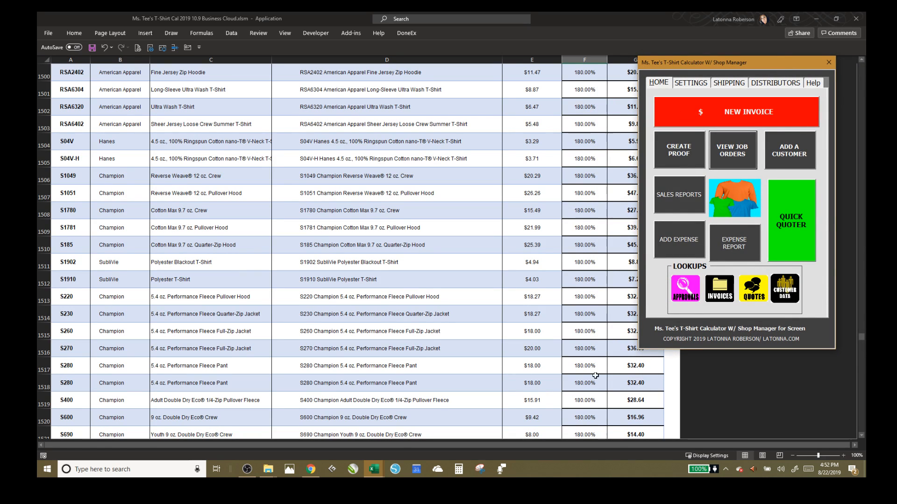
pyautogui.moveTo(861, 335); pyautogui.dragTo(854, 383)
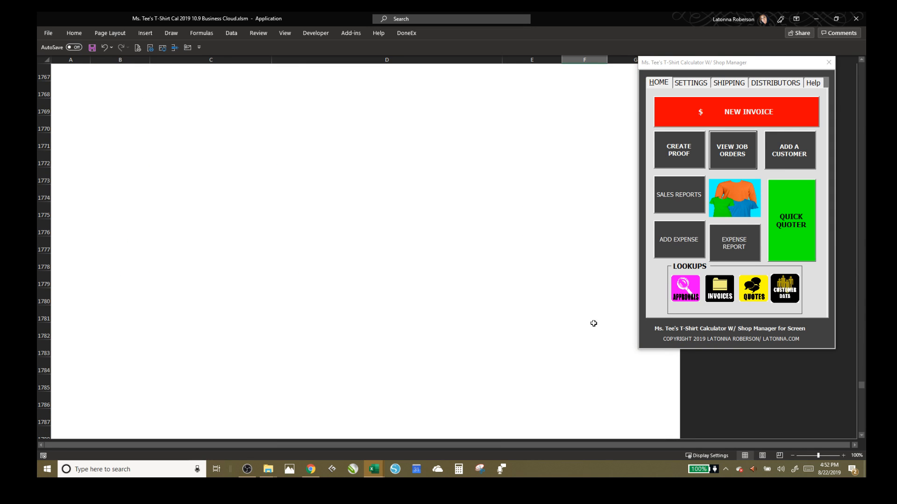
pyautogui.scroll(20, 506, 320)
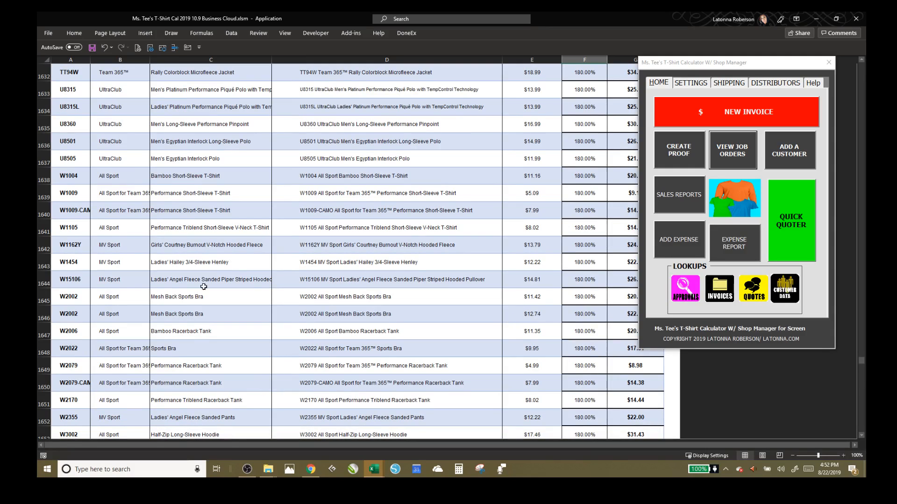
pyautogui.click(67, 210)
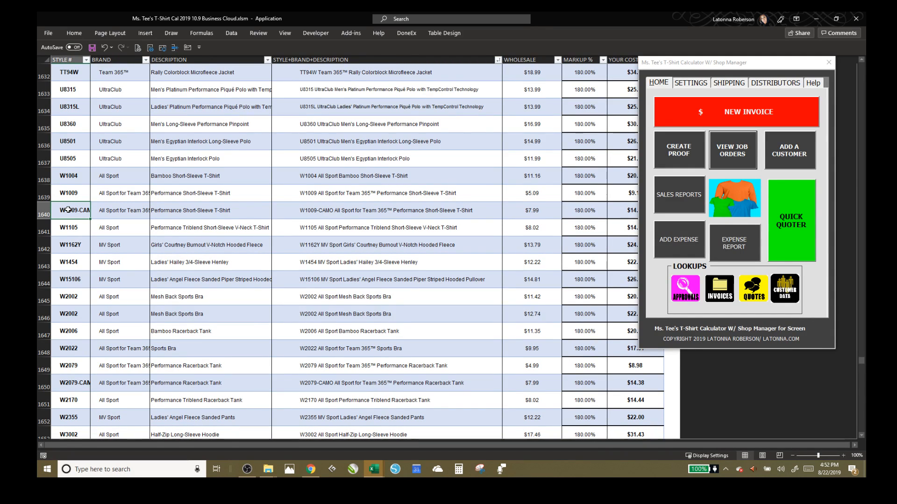
pyautogui.hotkey('ctrl', 'c')
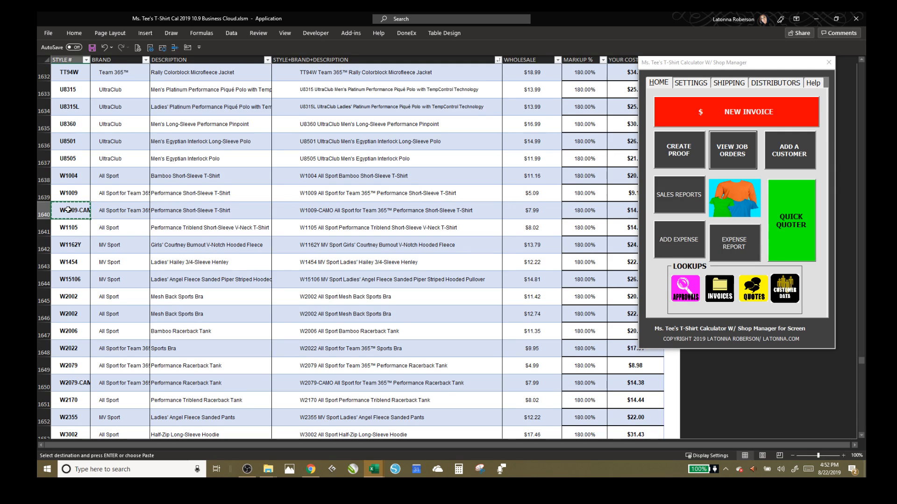
pyautogui.press('Escape')
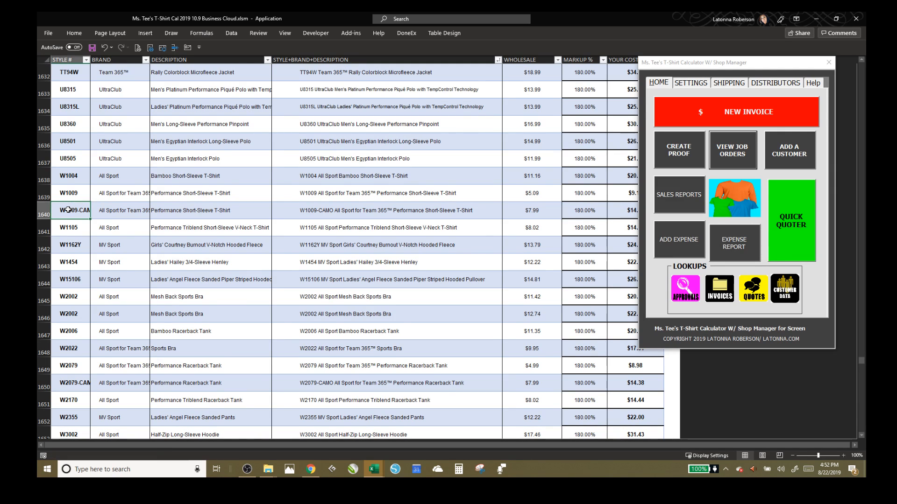
pyautogui.hotkey('ctrl', 'Down')
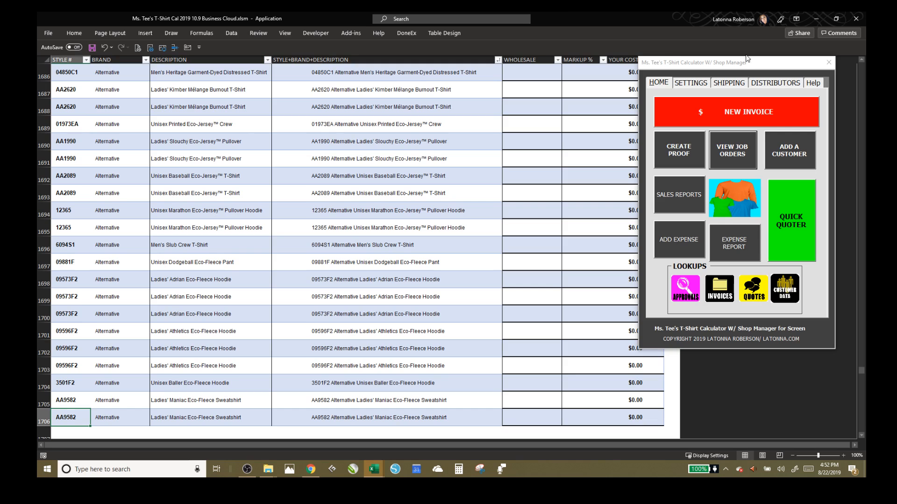
# - Move the Shop Manager window off the pricing columns and select the wholesale cell of row 1678
pyautogui.moveTo(754, 61); pyautogui.dragTo(285, 114)
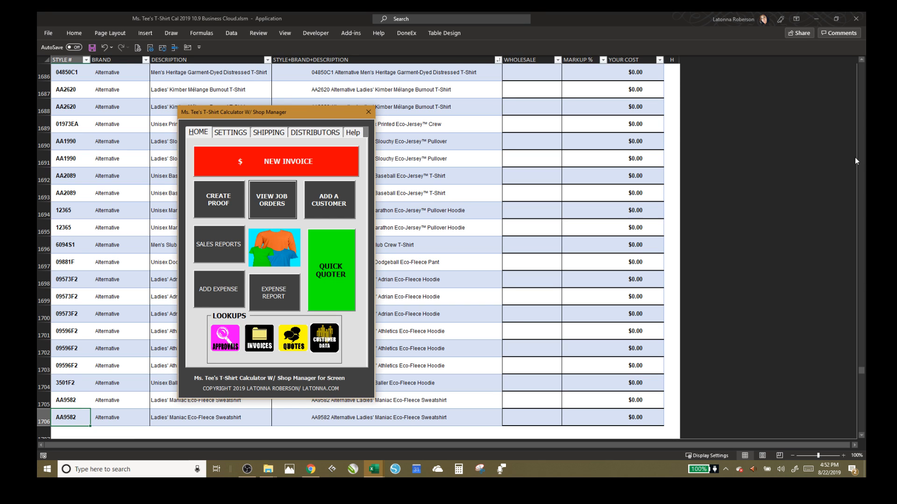
pyautogui.click(860, 60)
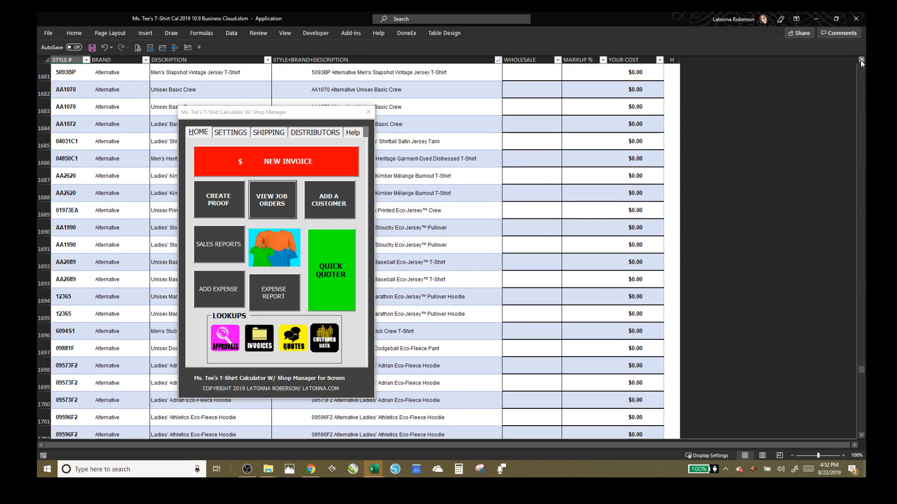
pyautogui.click(860, 59)
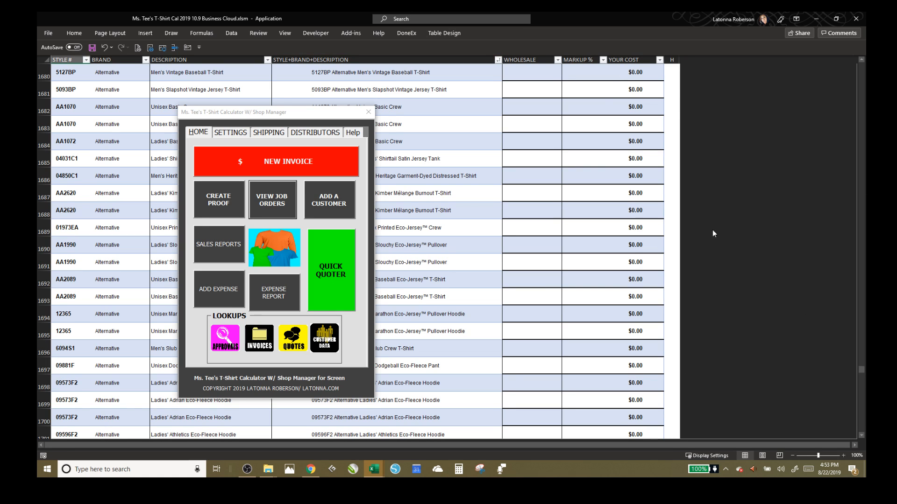
pyautogui.click(862, 59)
pyautogui.click(862, 60)
pyautogui.click(862, 60)
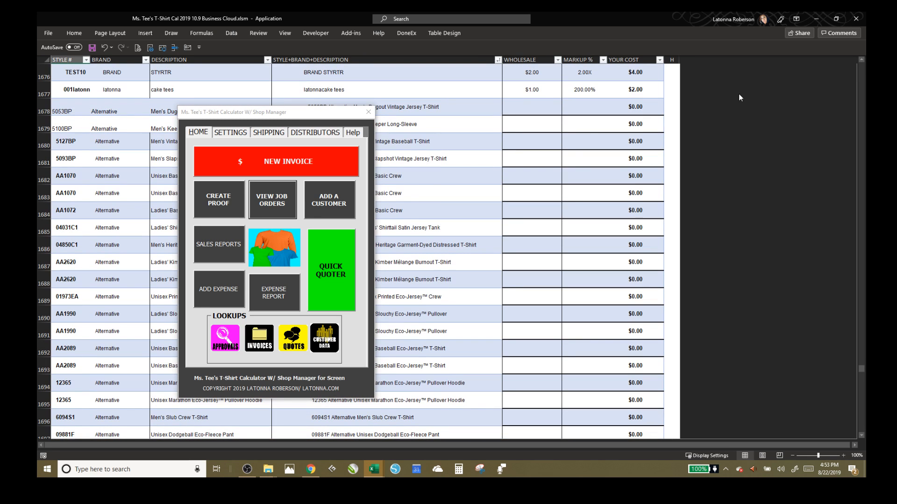
pyautogui.click(537, 109)
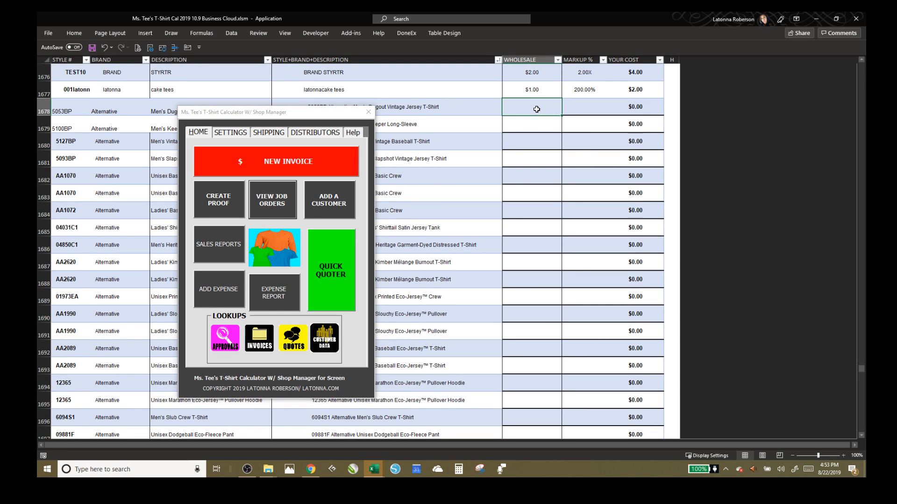
# - Bring up ADD PRODUCTS TEMPLATE and close WHOLESALE_R05.xls without saving its changes
pyautogui.click(375, 469)
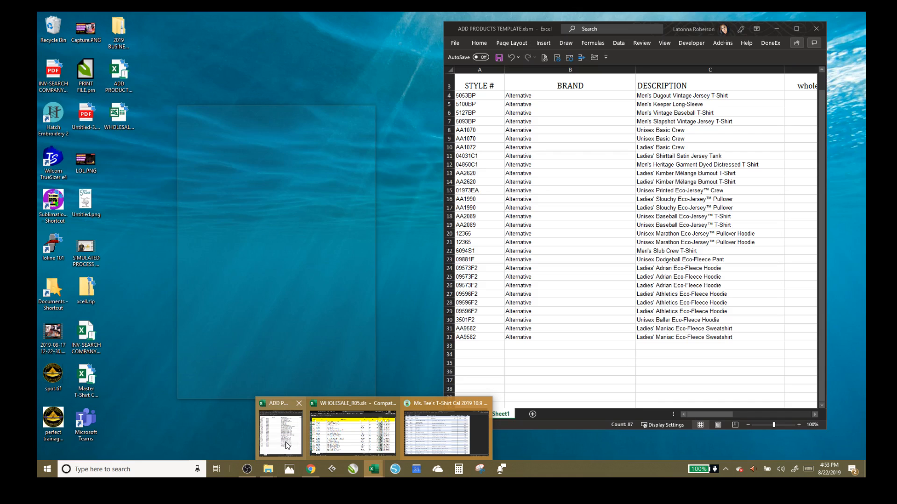
pyautogui.click(295, 449)
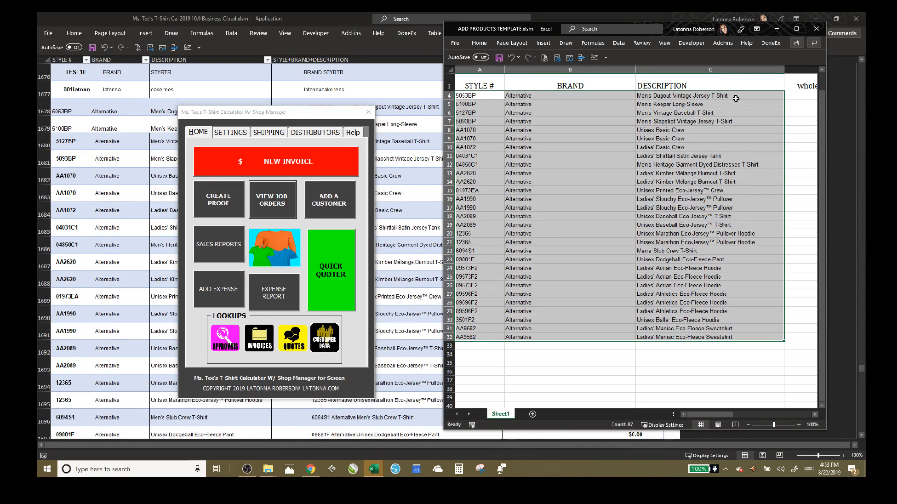
pyautogui.click(792, 129)
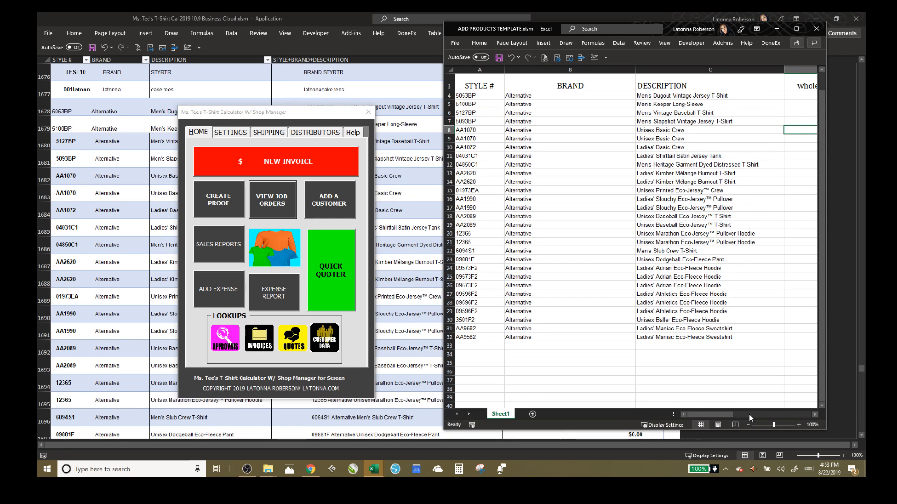
pyautogui.click(374, 470)
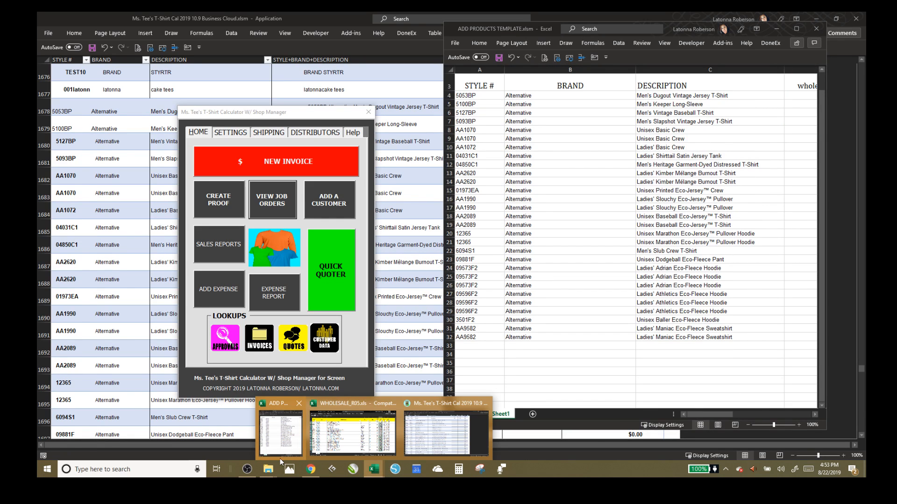
pyautogui.moveTo(355, 420)
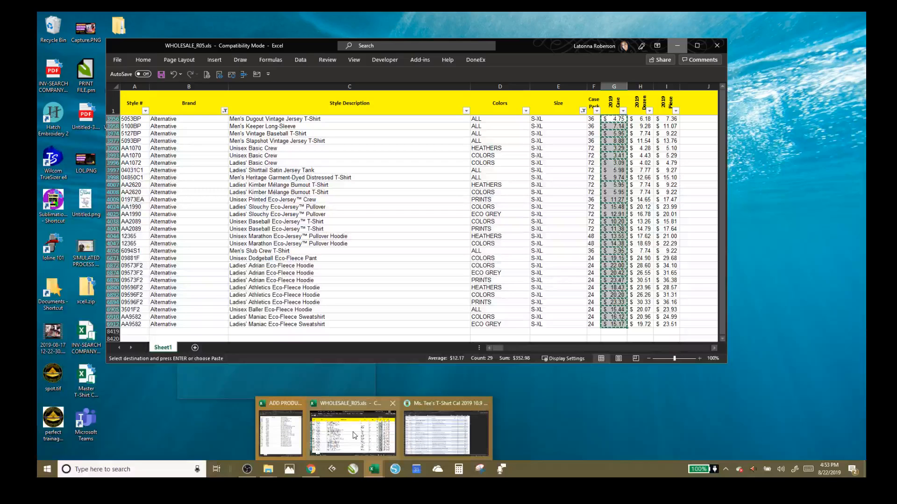
pyautogui.click(393, 404)
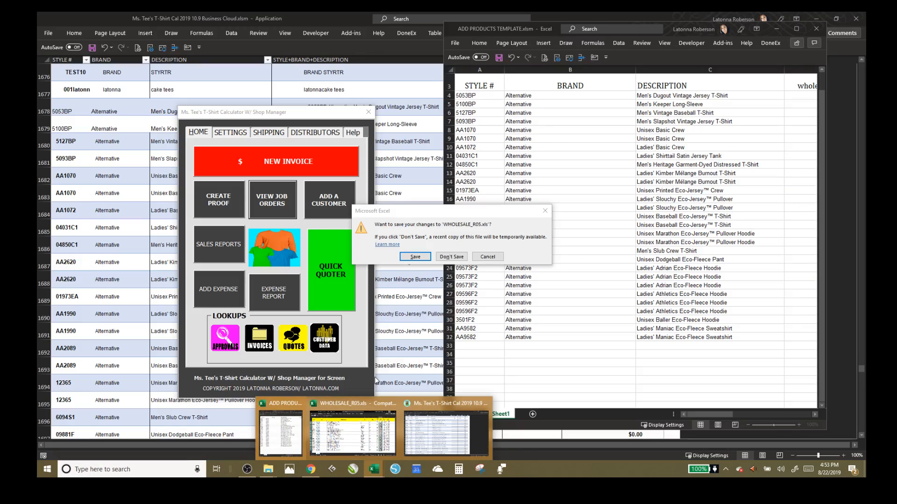
pyautogui.click(451, 257)
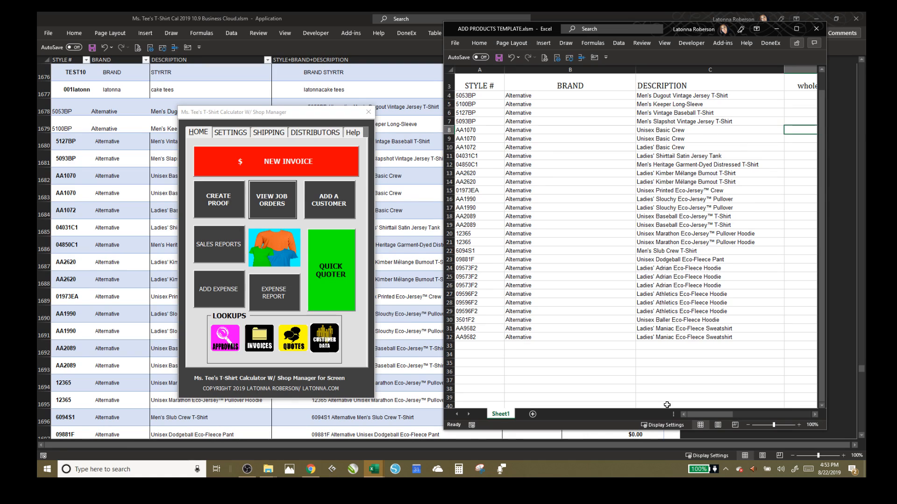
# - Copy the wholesale costs of all listed products in the template, rows 4 to 32
pyautogui.moveTo(706, 415); pyautogui.dragTo(738, 410)
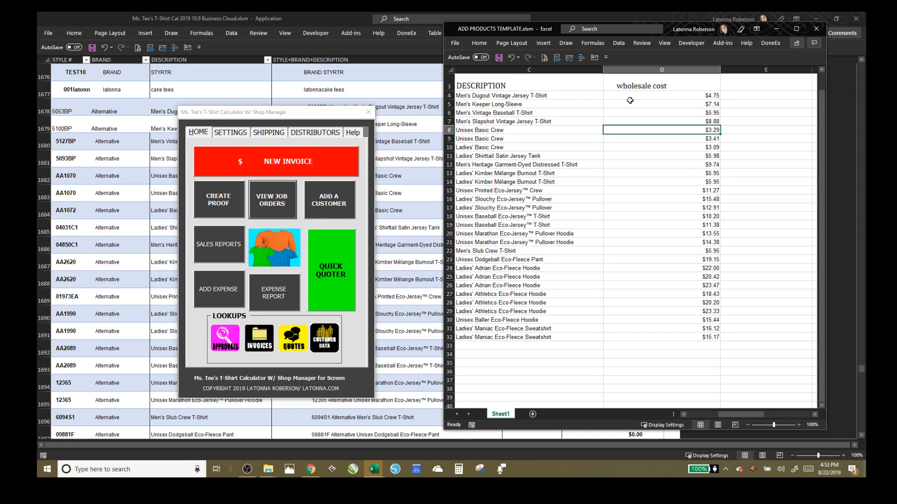
pyautogui.moveTo(617, 96); pyautogui.dragTo(605, 335)
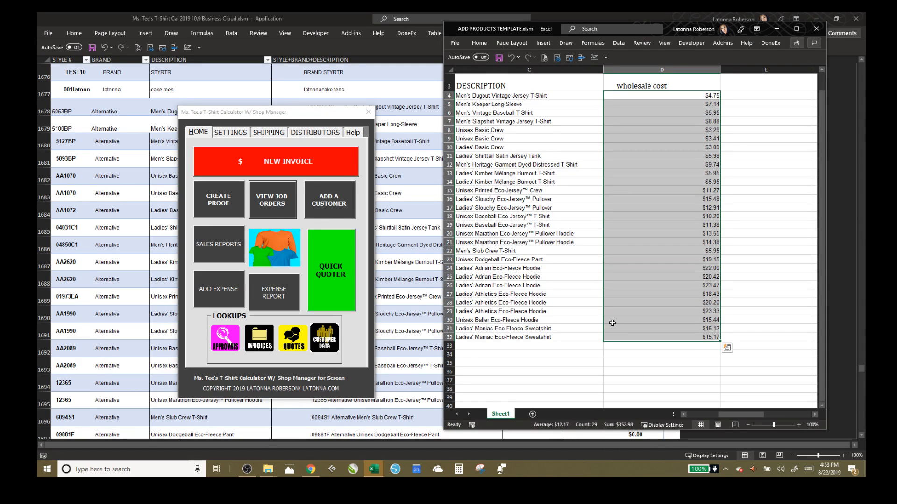
pyautogui.rightClick(612, 323)
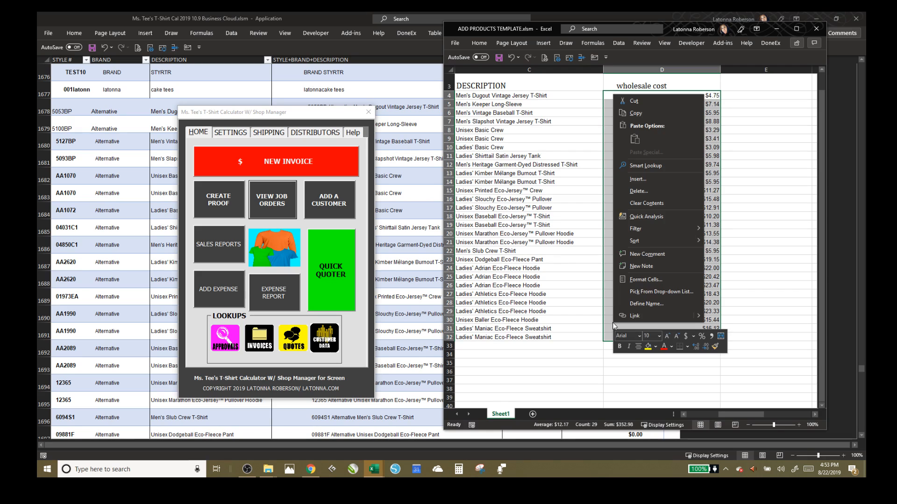
pyautogui.click(636, 114)
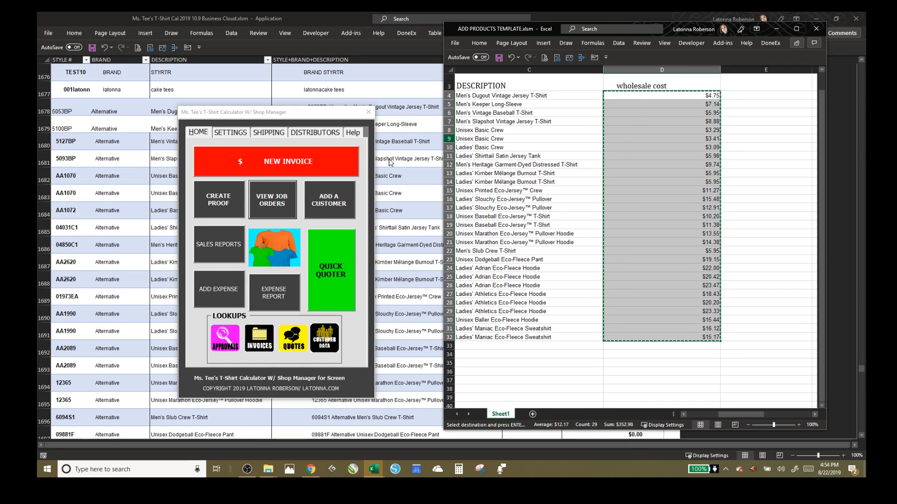
# - Minimize the template and paste the copied costs into the Wholesale column of the Blank Products List, rows 1678 to 1706
pyautogui.click(773, 28)
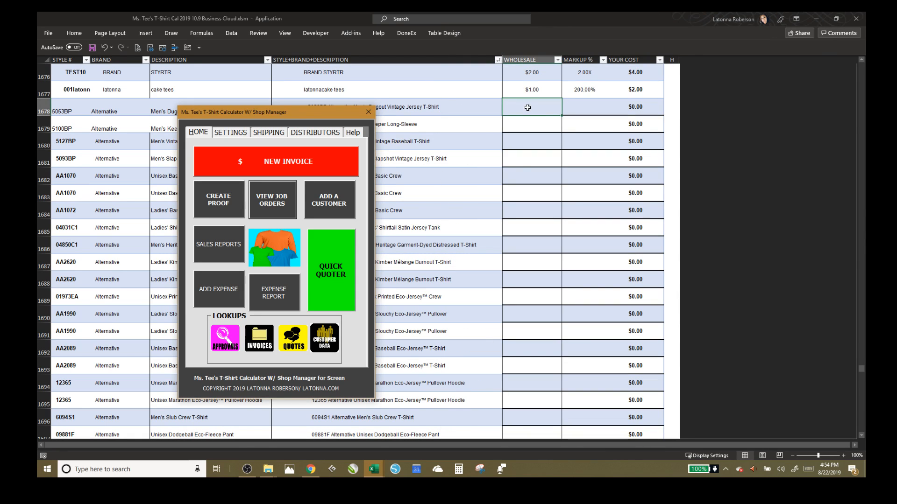
pyautogui.moveTo(526, 111); pyautogui.dragTo(546, 405)
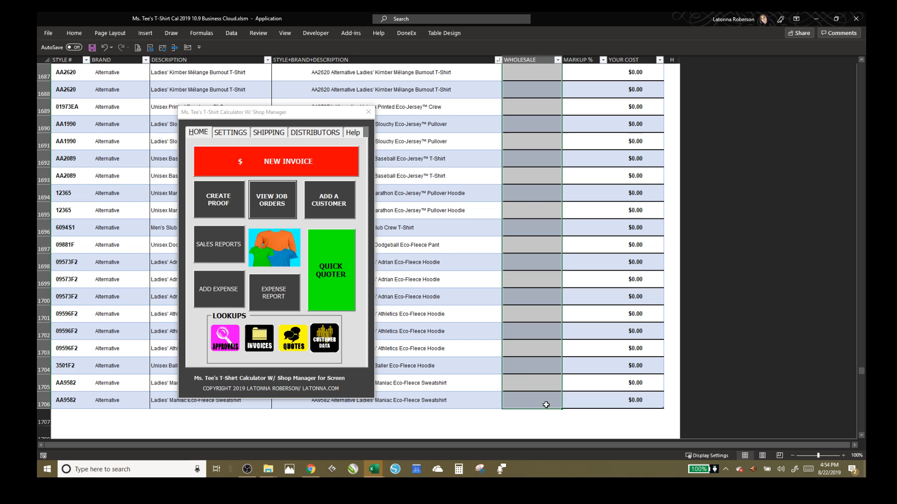
pyautogui.rightClick(546, 373)
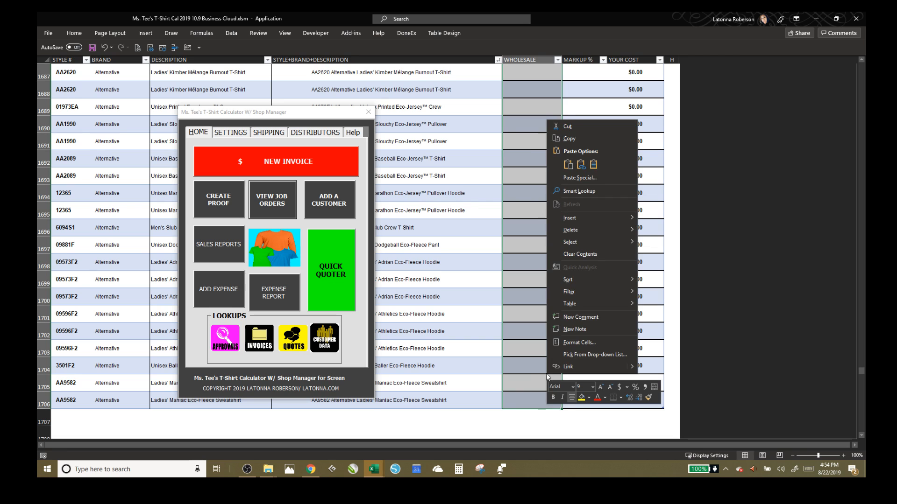
pyautogui.click(569, 165)
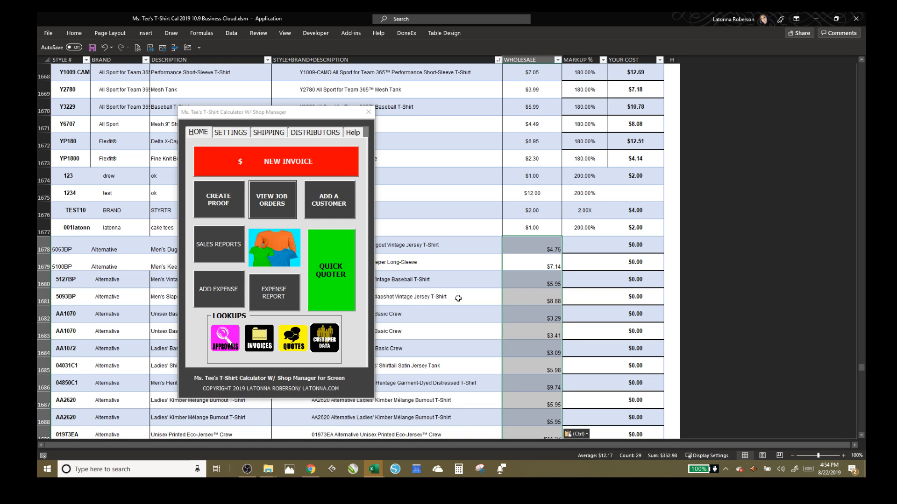
# - Fill the 200.00% markup from the cake tees product in row 1677 down through row 1706
pyautogui.click(585, 241)
pyautogui.click(578, 229)
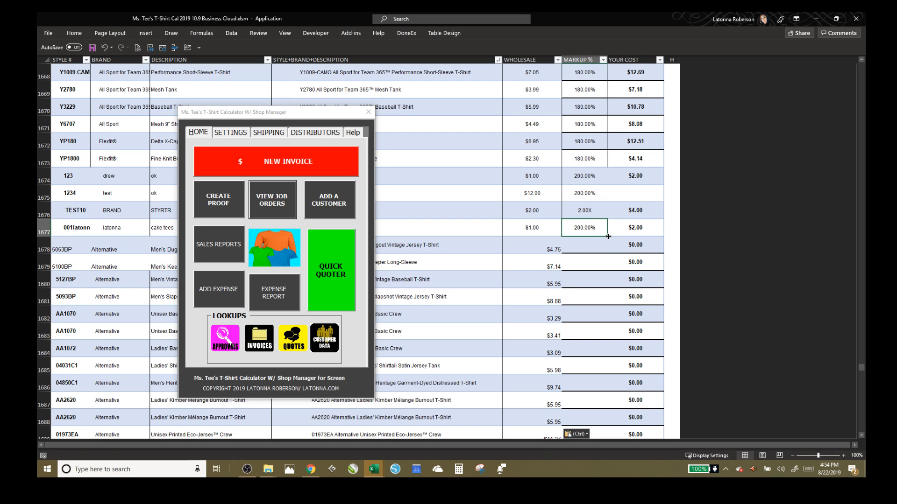
pyautogui.moveTo(608, 236); pyautogui.dragTo(591, 420)
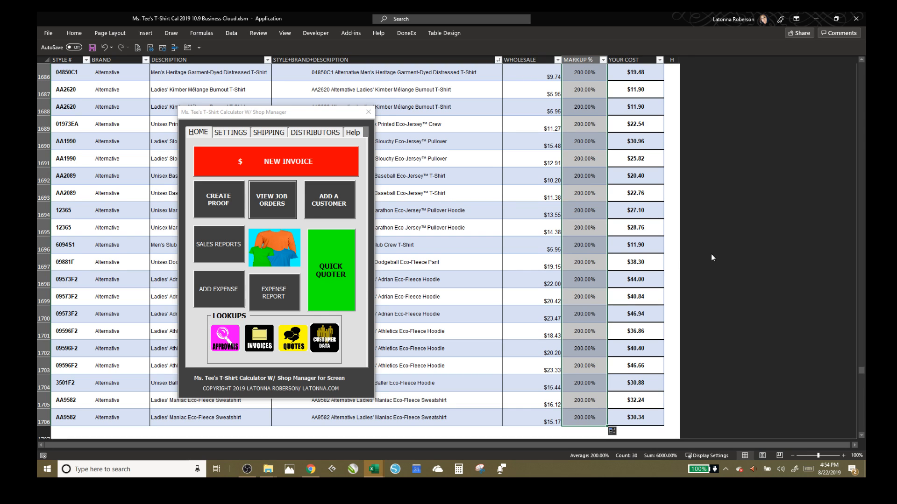
# - Review the wholesale, markup and cost values of the newly added Alternative products
pyautogui.click(614, 206)
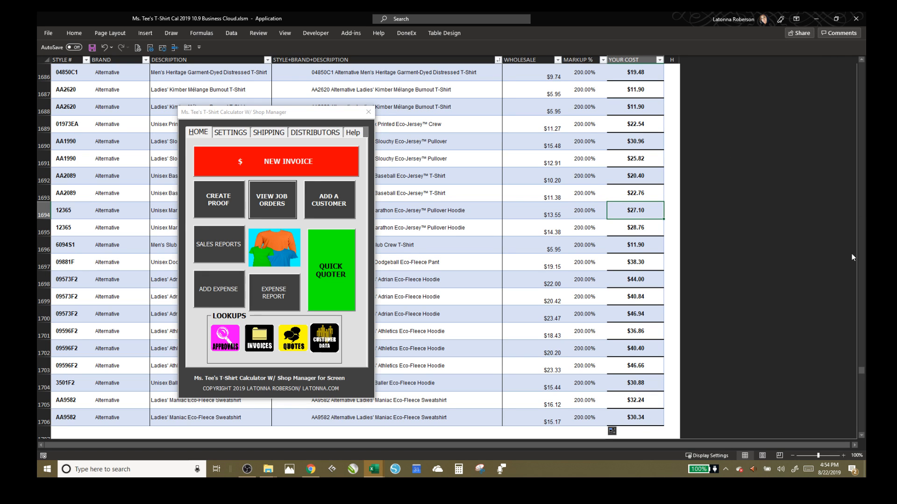
pyautogui.click(861, 60)
pyautogui.click(862, 60)
pyautogui.click(861, 60)
pyautogui.click(861, 60)
pyautogui.click(861, 60)
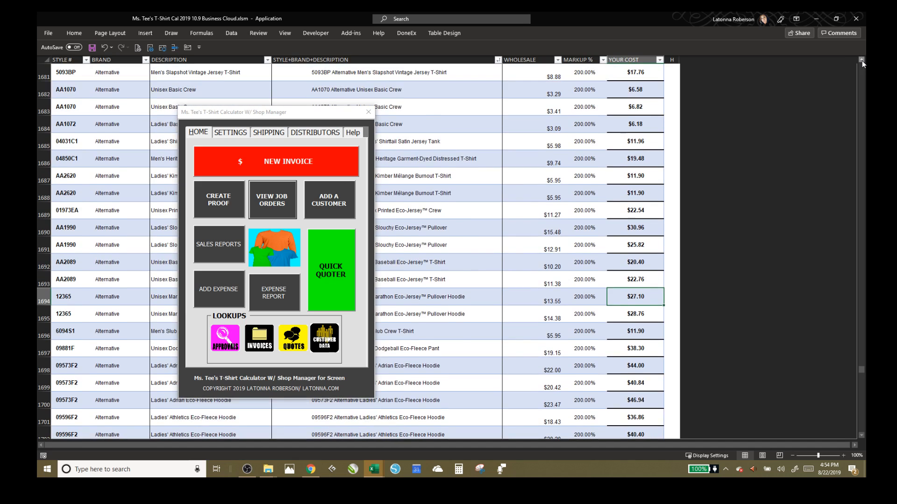
pyautogui.click(862, 60)
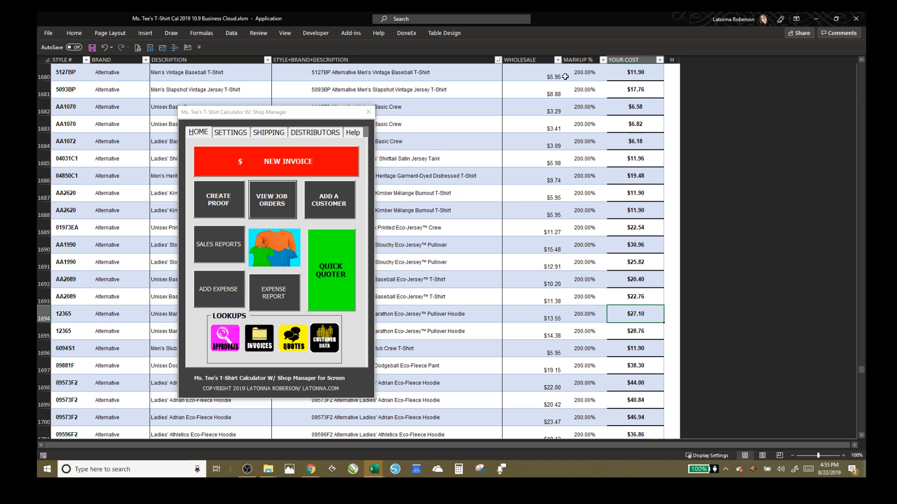
# - Close the Shop Manager window and filter the Brand column of the Blank Products List to Alternative only
pyautogui.click(577, 73)
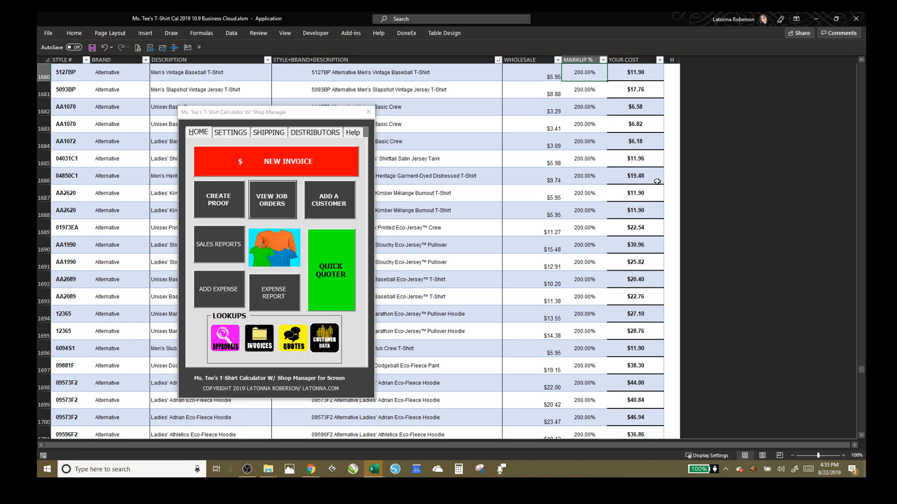
pyautogui.click(369, 112)
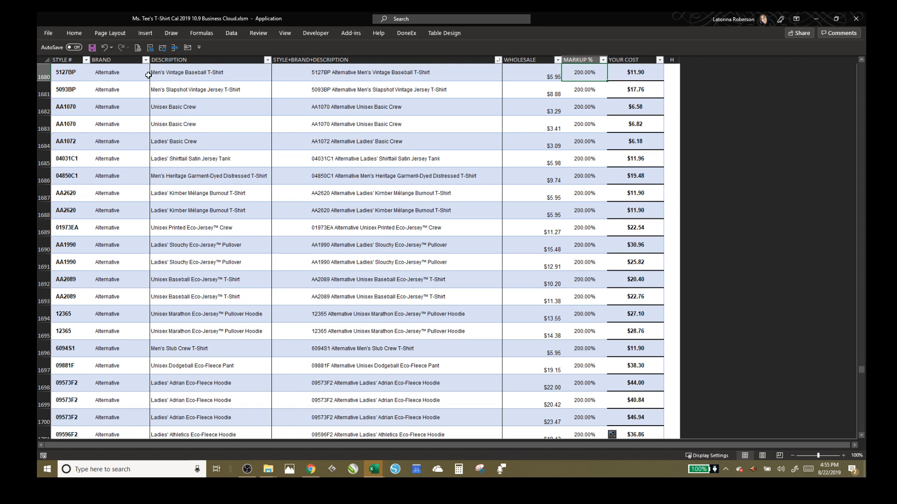
pyautogui.click(146, 60)
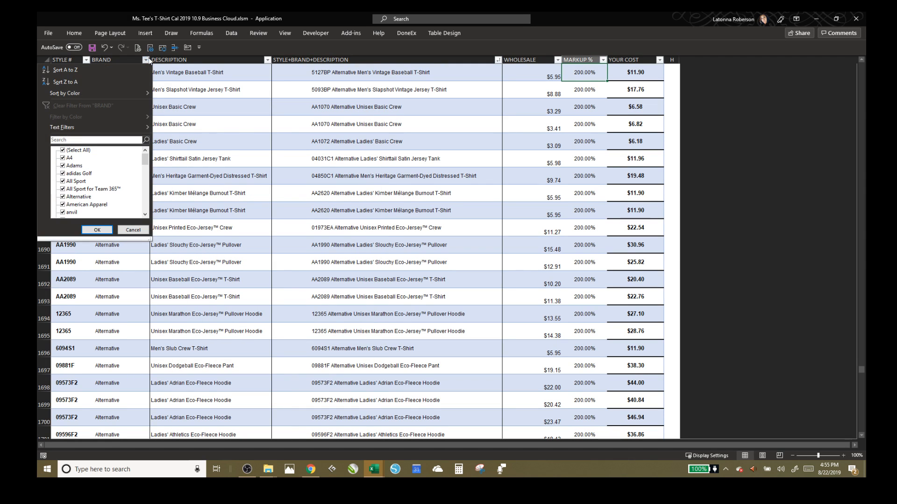
pyautogui.moveTo(100, 129)
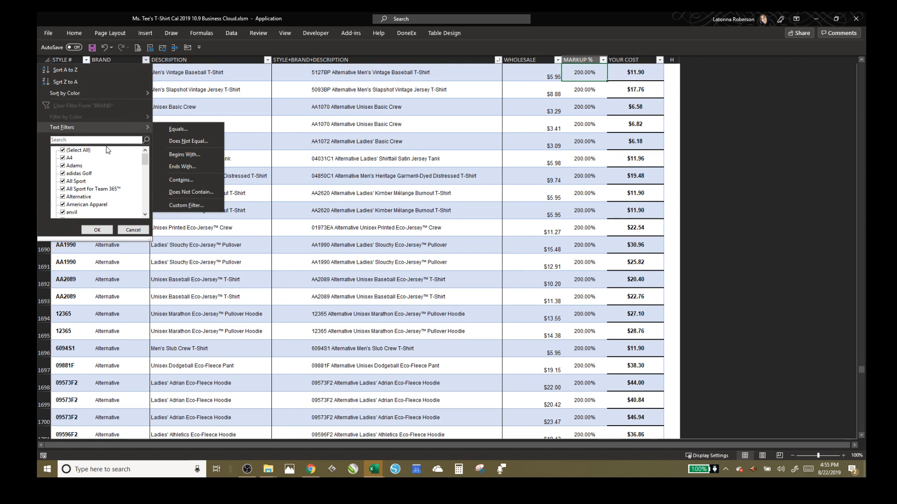
pyautogui.click(63, 151)
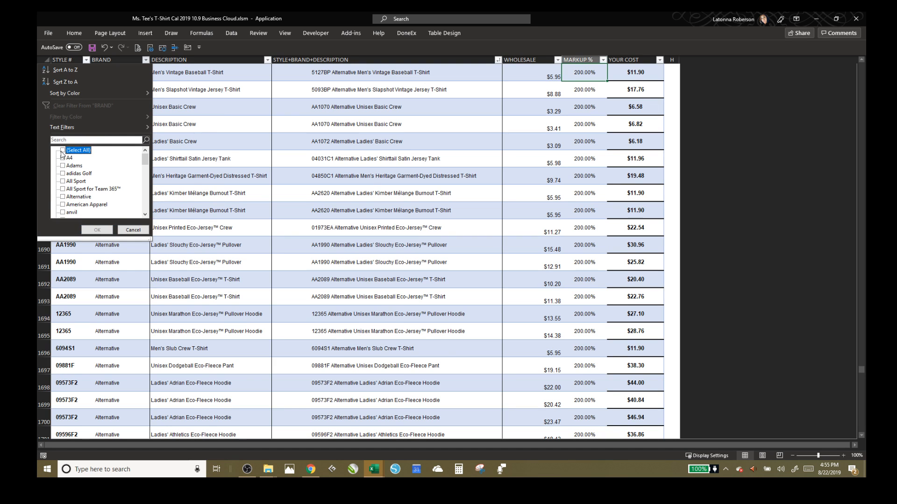
pyautogui.click(62, 197)
pyautogui.click(97, 229)
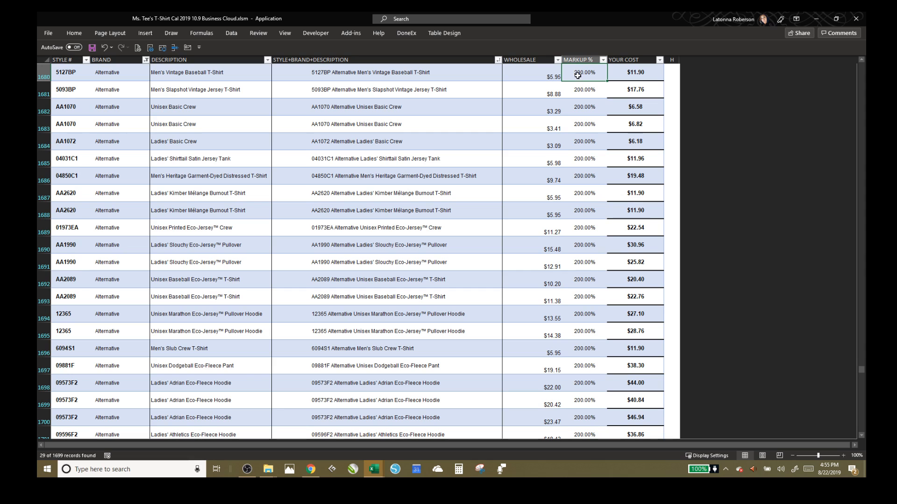
# - Set the markup of the 5127BP Men's Vintage Baseball T-Shirt in row 1680 to 160% and save the workbook
pyautogui.write('1')
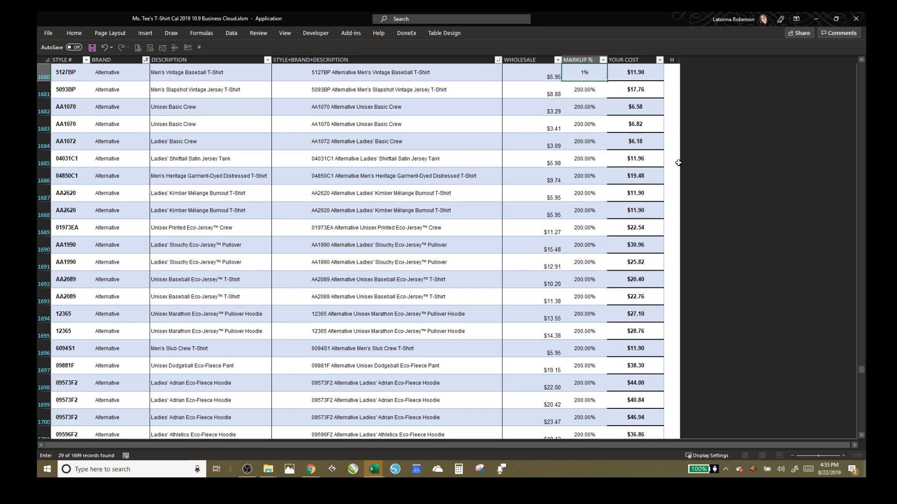
pyautogui.write('60')
pyautogui.press('Tab')
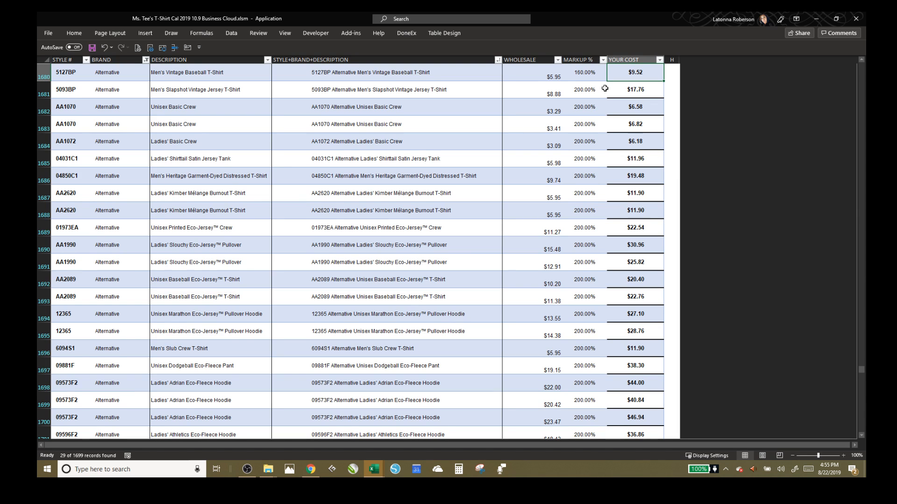
pyautogui.hotkey('ctrl', 's')
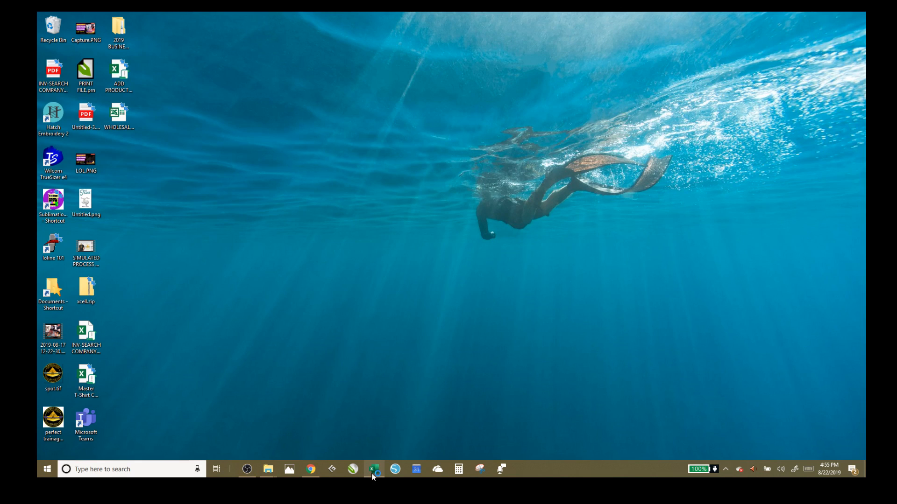
pyautogui.click(383, 450)
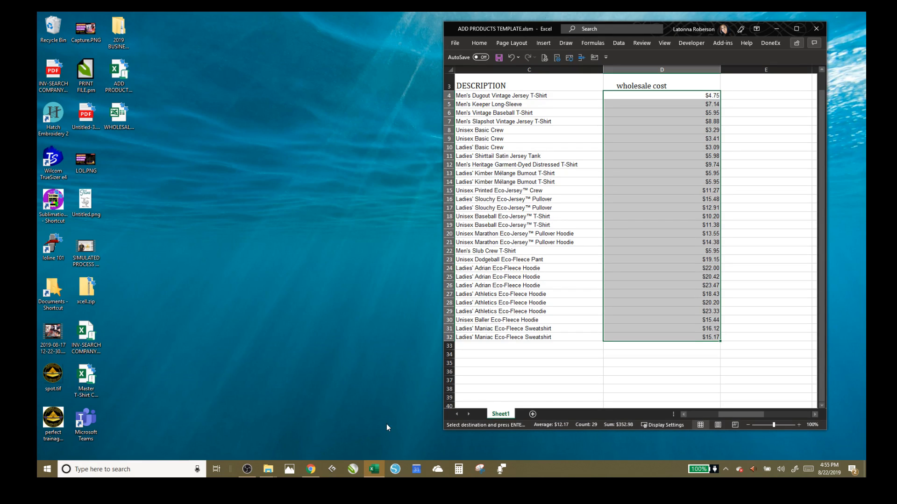
pyautogui.hotkey('ctrl', 'n')
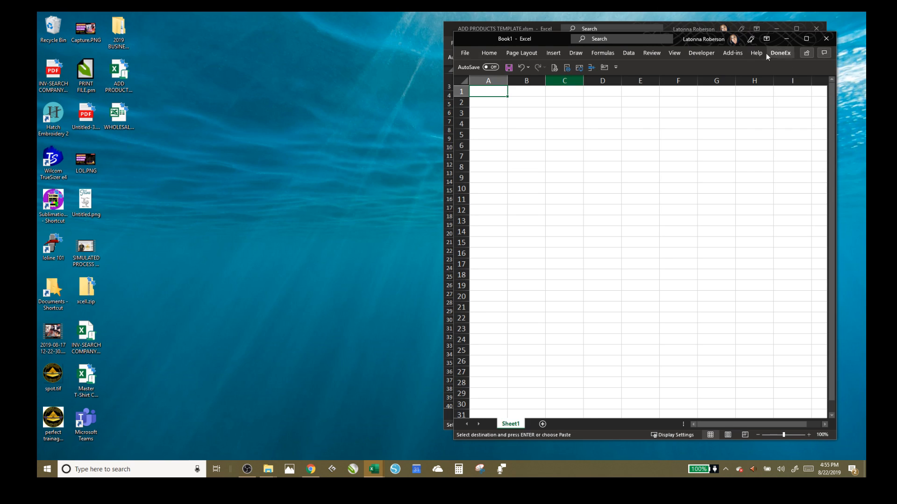
pyautogui.click(830, 39)
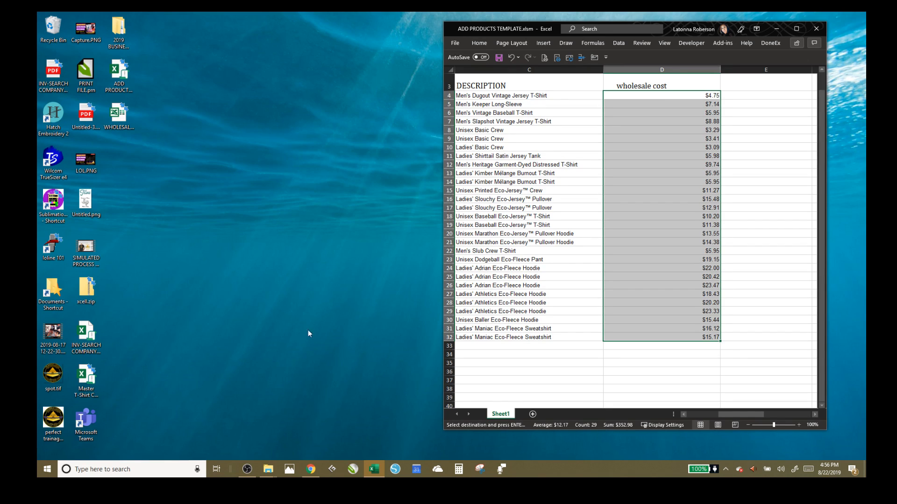
pyautogui.moveTo(376, 469)
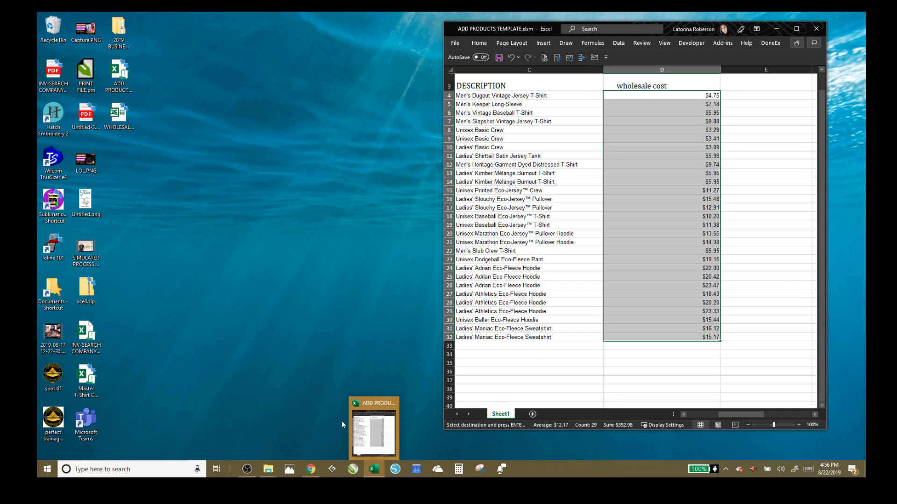
# - Launch Ms. Tee's T-Shirt Cal 2019 10.9 Business Cloud.exe from the APP-MST folder inside 2019 BUSINESS CLOUD, and minimize the folder window
pyautogui.click(115, 41)
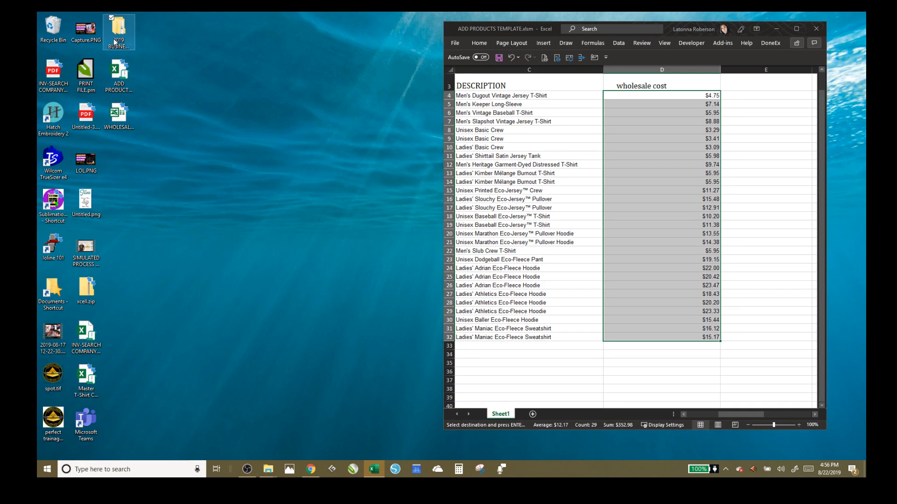
pyautogui.doubleClick(116, 41)
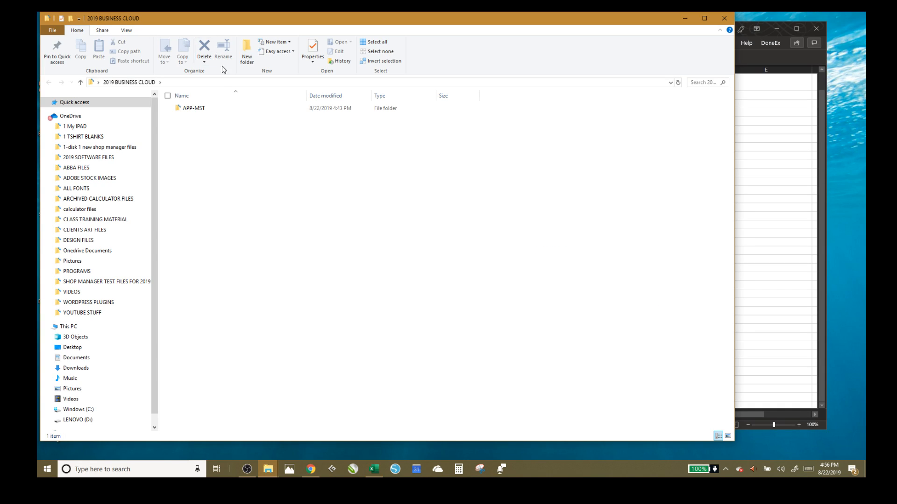
pyautogui.doubleClick(198, 108)
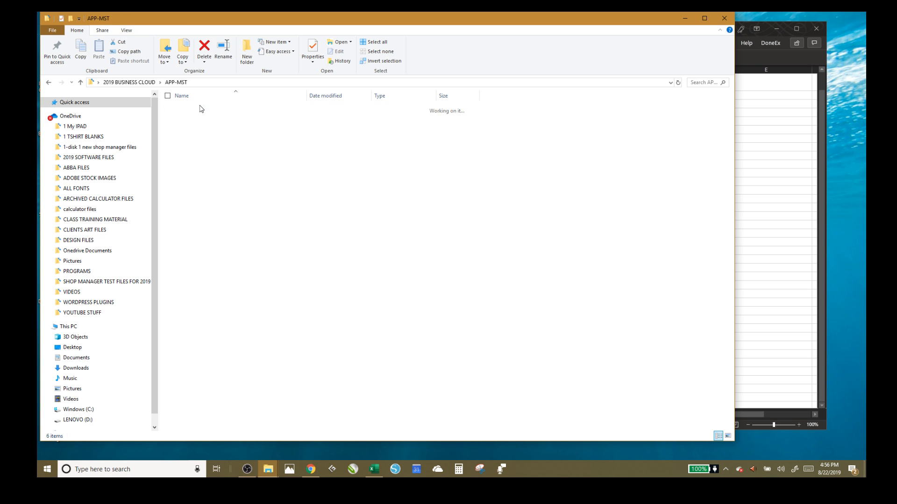
pyautogui.click(202, 155)
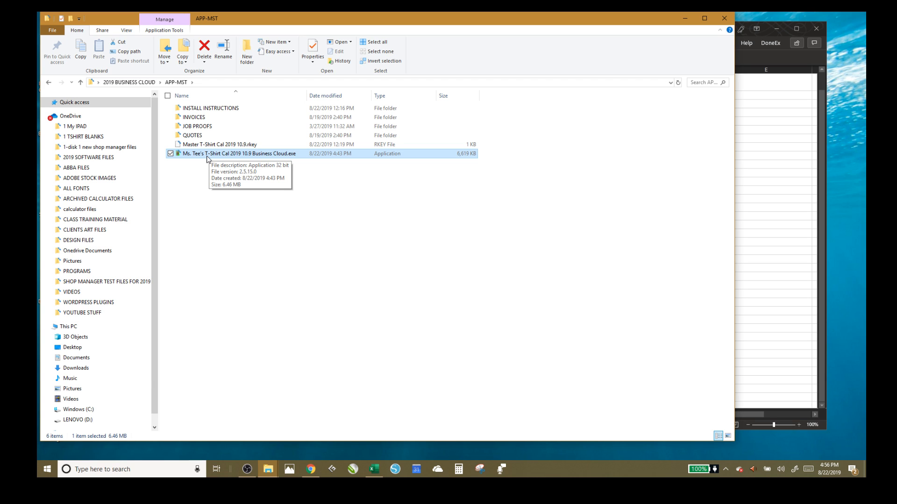
pyautogui.click(685, 19)
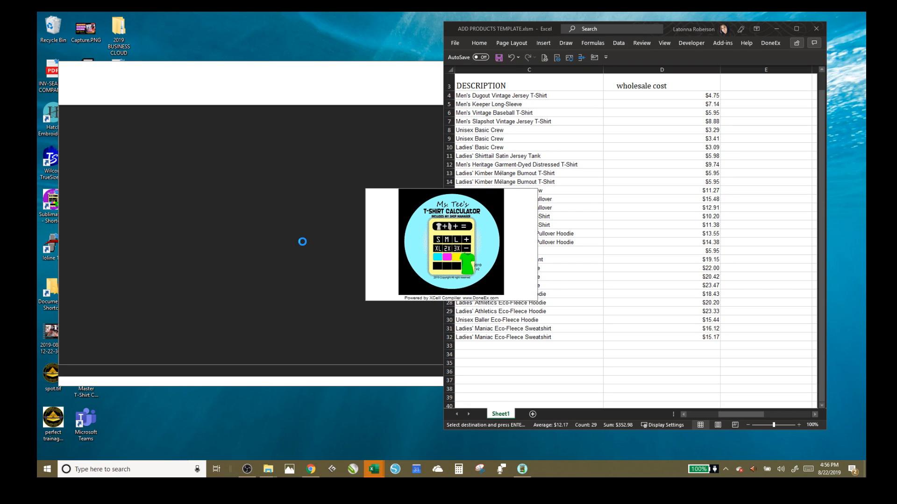
# - Minimize the products template, maximize the calculator workbook and move the Shop Manager window clear of the invoice sheet
pyautogui.click(776, 29)
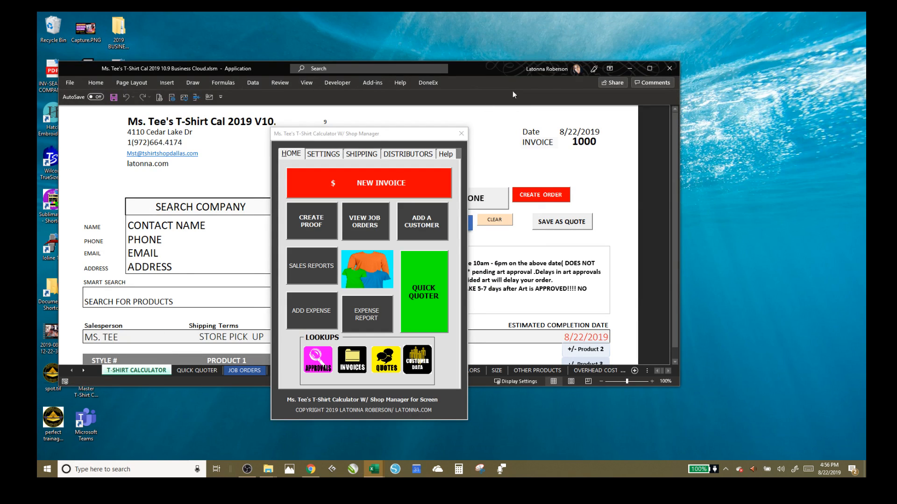
pyautogui.click(649, 69)
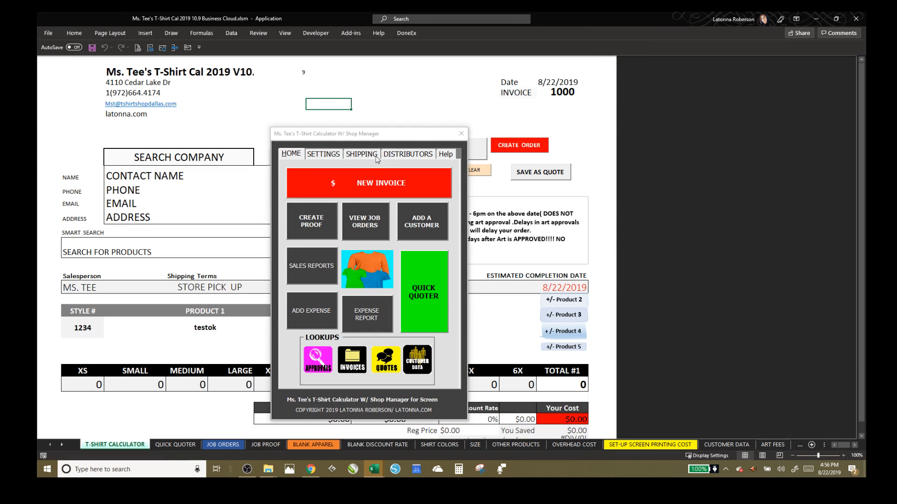
pyautogui.moveTo(375, 137); pyautogui.dragTo(738, 68)
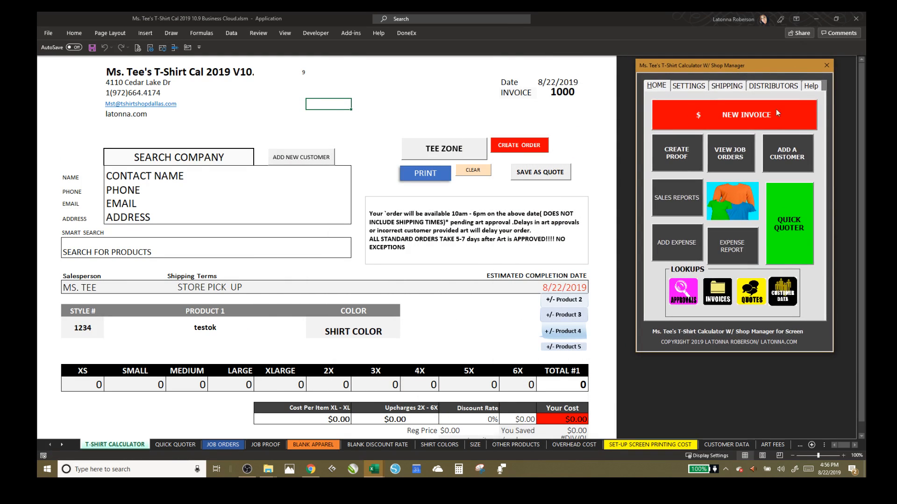
# - Open the Blank Products List, close the Add Product form and filter the Brand column to All Sport for Team 365 only
pyautogui.click(729, 206)
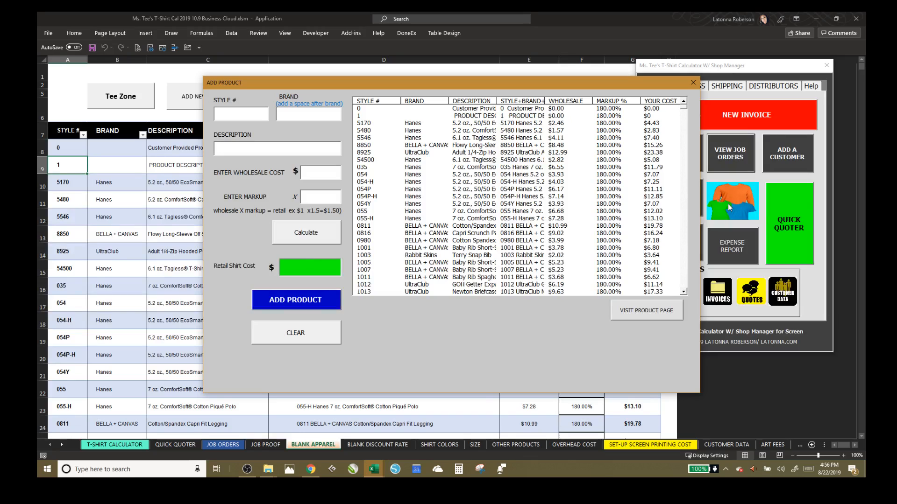
pyautogui.click(693, 82)
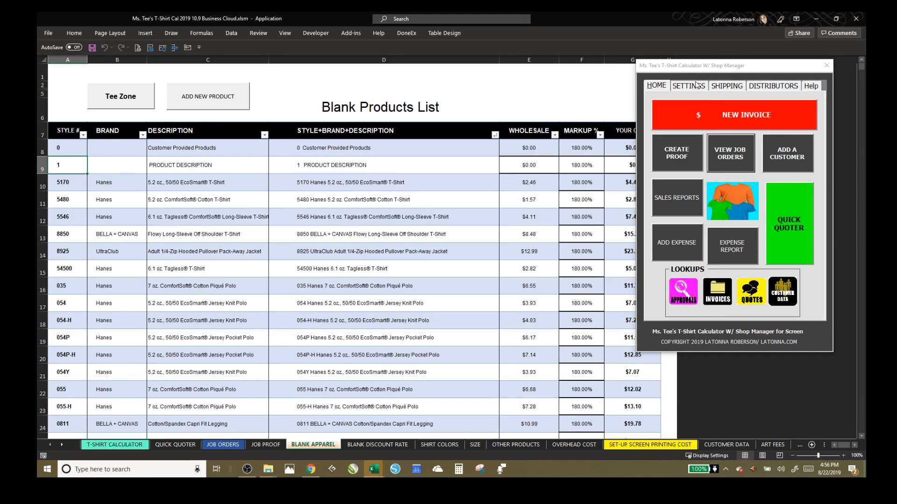
pyautogui.click(142, 135)
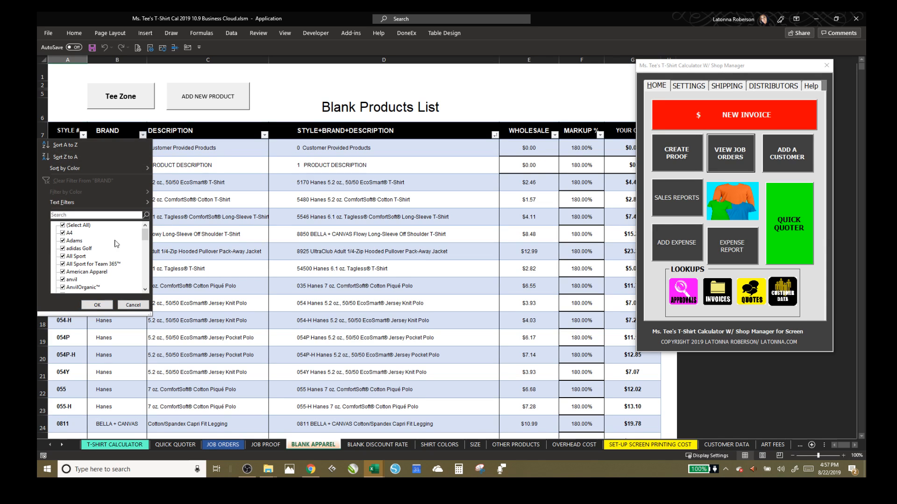
pyautogui.click(62, 225)
pyautogui.scroll(-1, 148, 237)
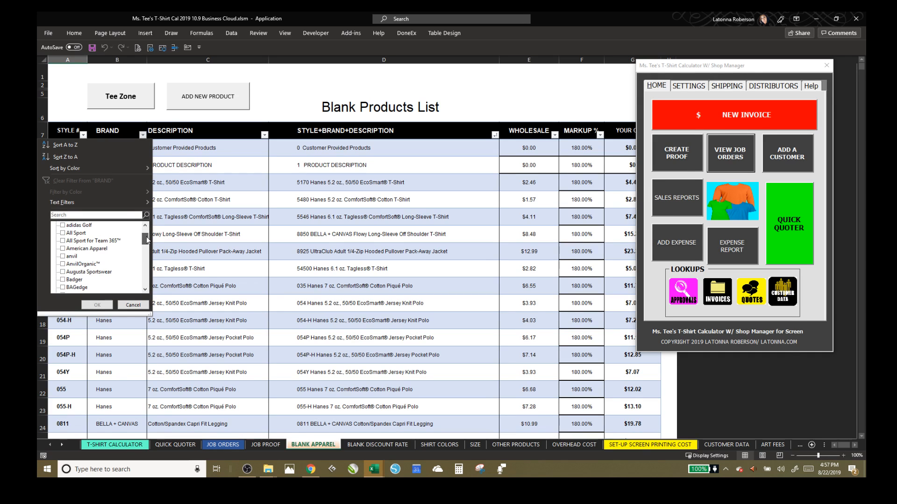
pyautogui.moveTo(147, 240); pyautogui.dragTo(152, 221)
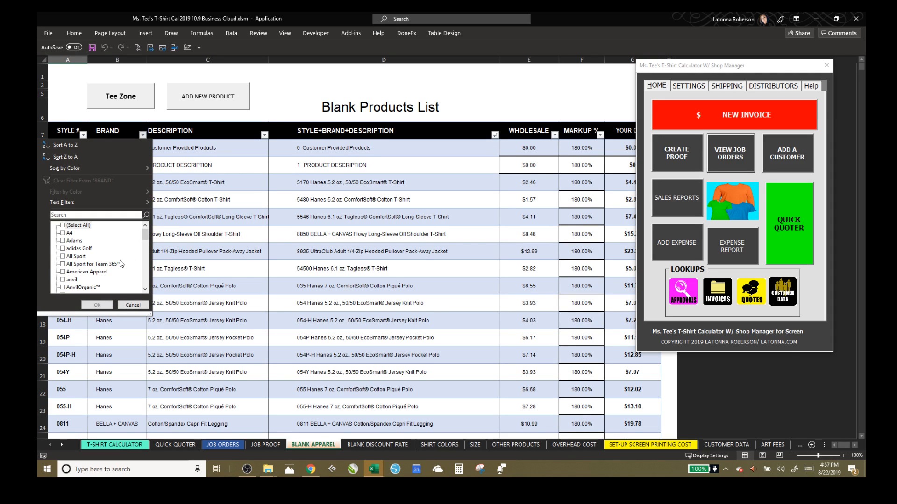
pyautogui.click(63, 265)
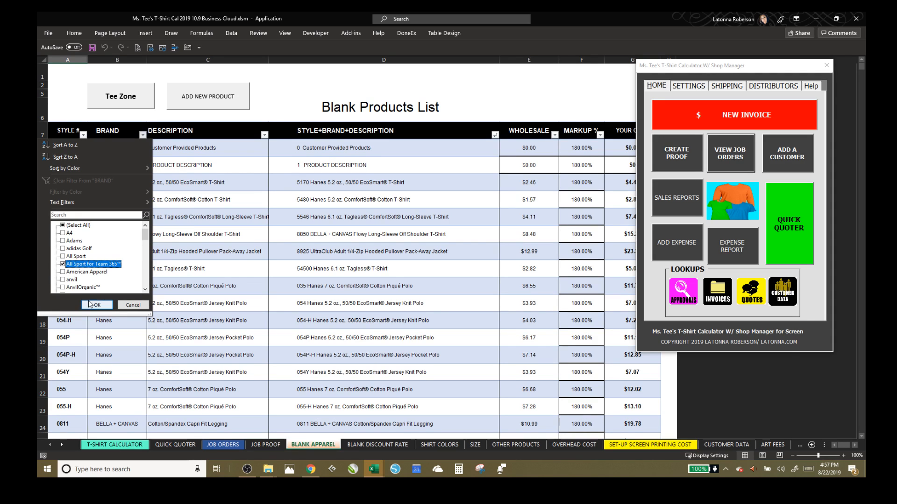
pyautogui.click(97, 305)
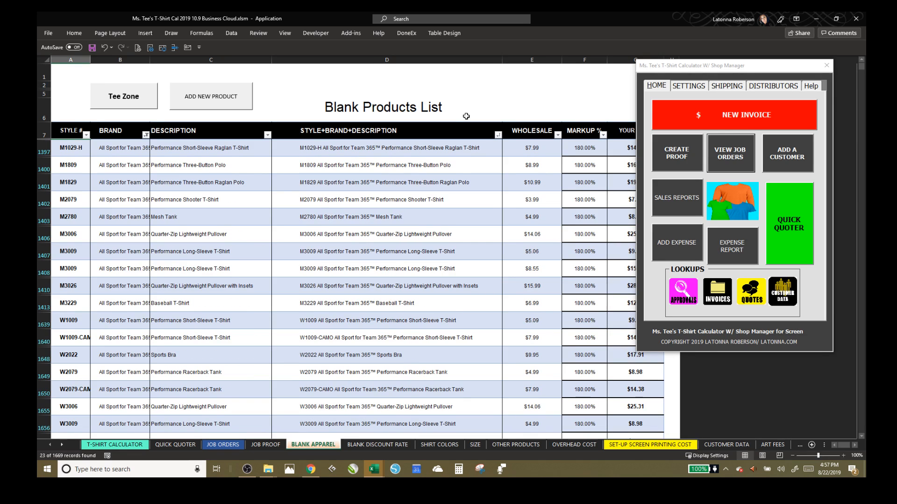
# - Set the markup of product M1029-H in row 1397 to 130% and fill it down through the filtered products to row 1670
pyautogui.click(580, 147)
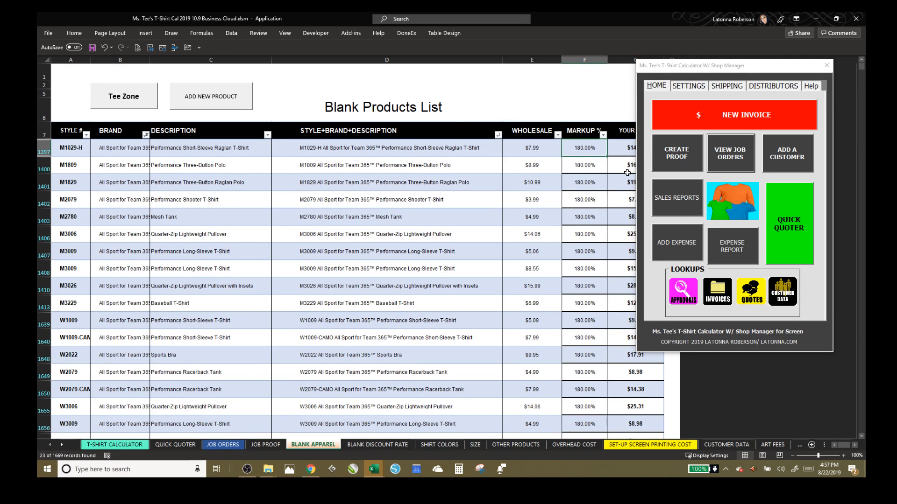
pyautogui.write('13')
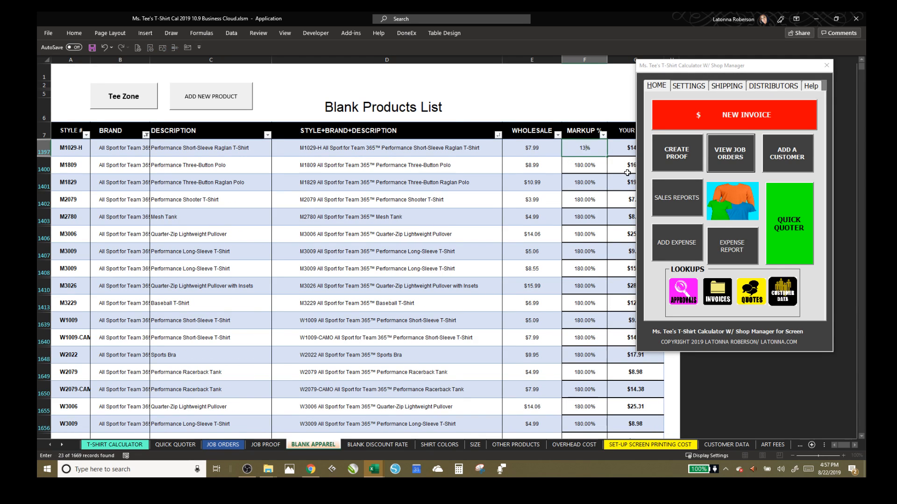
pyautogui.write('0')
pyautogui.hotkey('ctrl', 'Return')
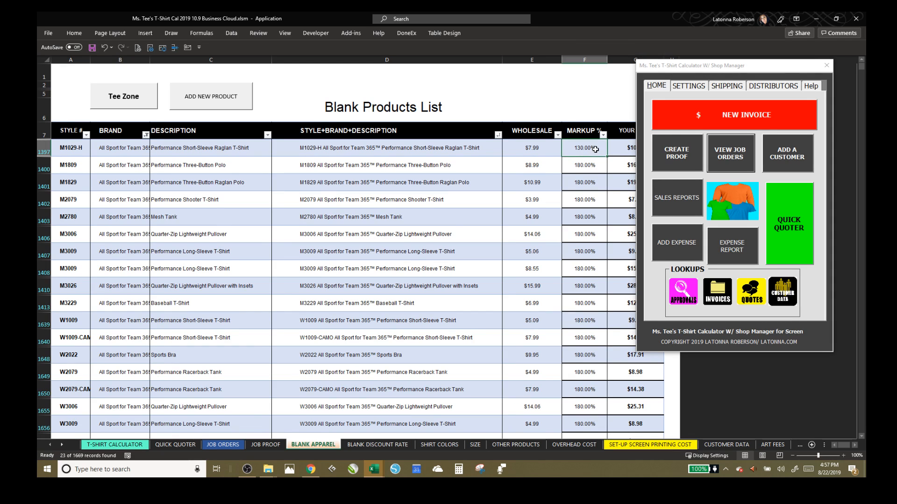
pyautogui.click(826, 66)
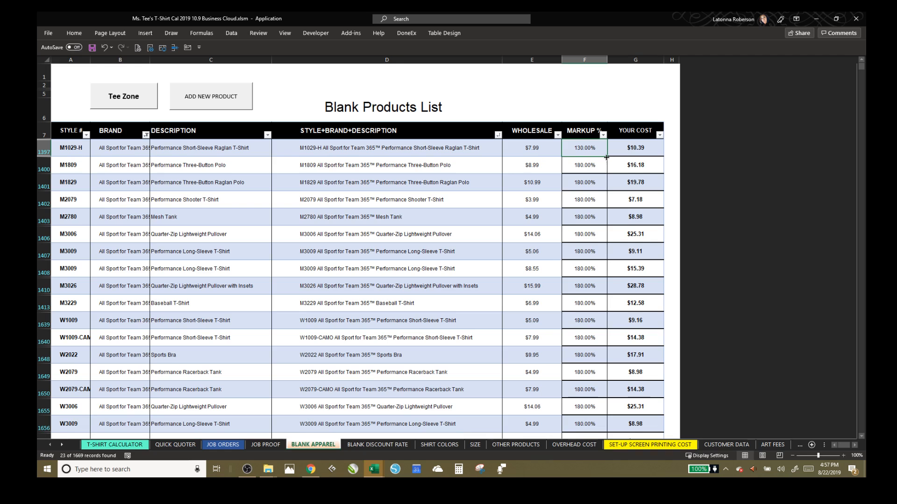
pyautogui.moveTo(608, 157); pyautogui.dragTo(585, 418)
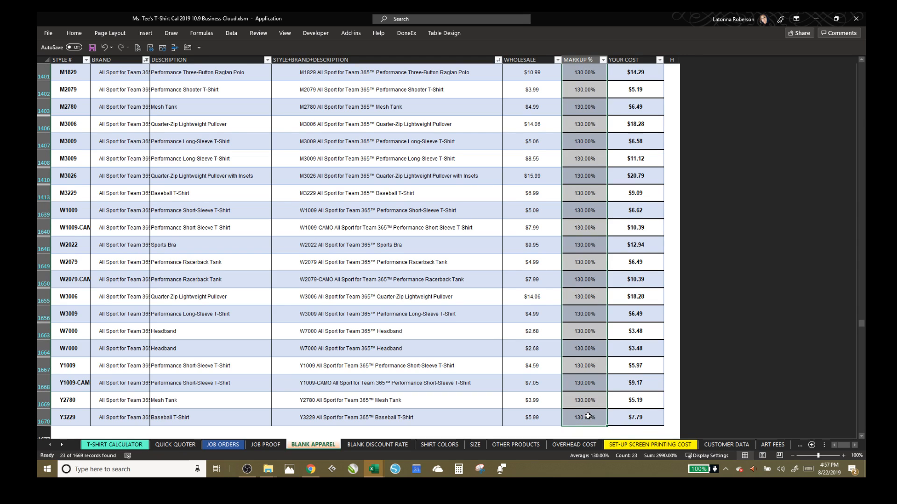
pyautogui.click(673, 310)
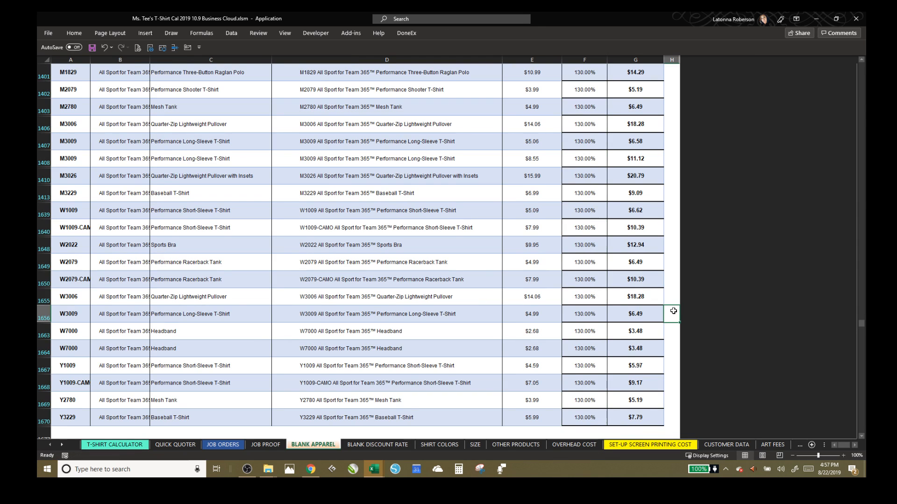
pyautogui.scroll(2, 625, 215)
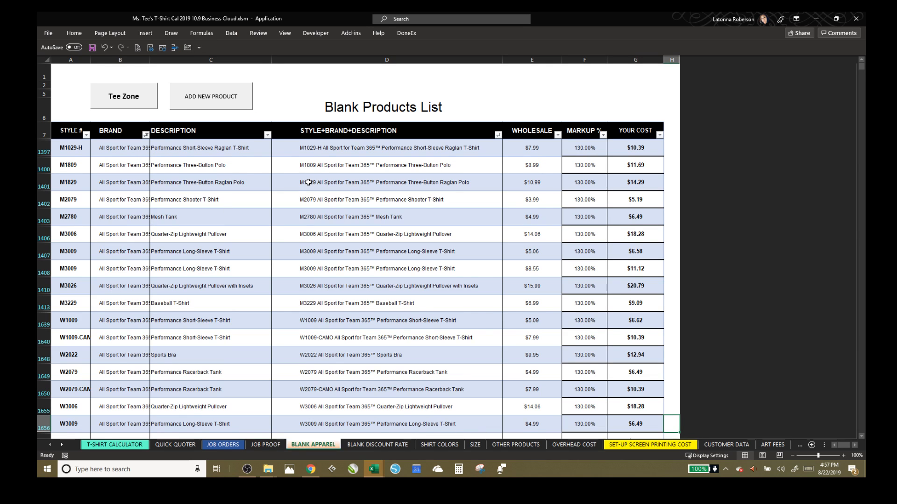
# - Widen the Brand column to fit the full brand names and clear its All Sport for Team 365 filter
pyautogui.click(74, 33)
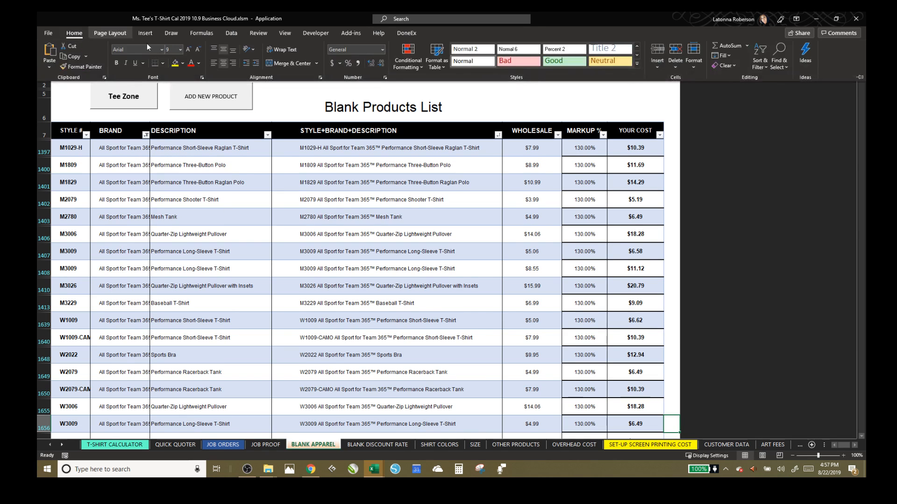
pyautogui.click(142, 186)
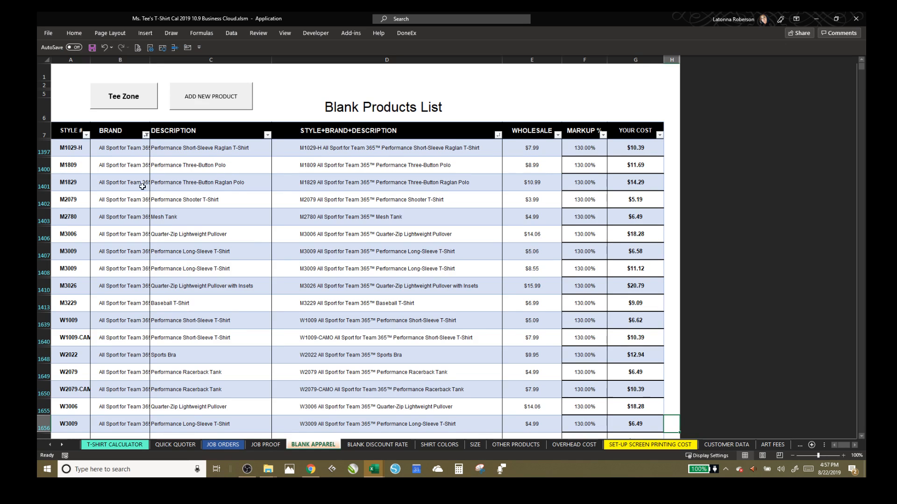
pyautogui.moveTo(150, 61); pyautogui.dragTo(181, 62)
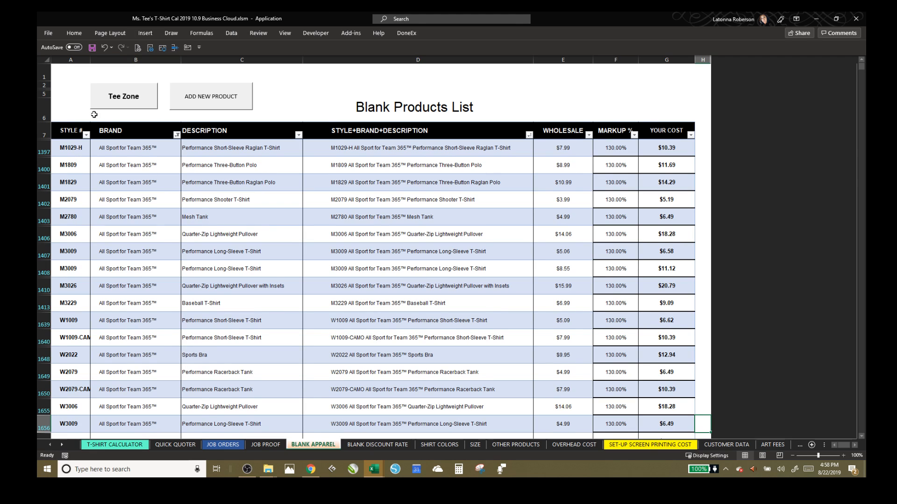
pyautogui.click(86, 134)
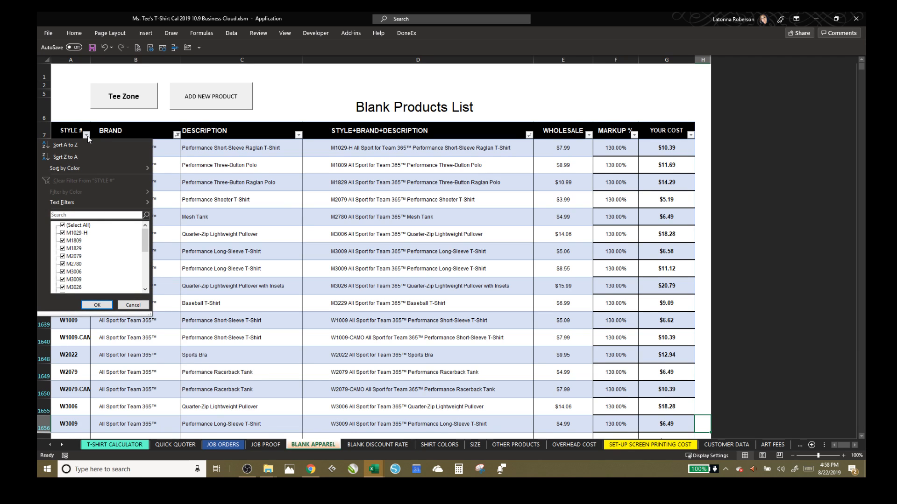
pyautogui.click(188, 158)
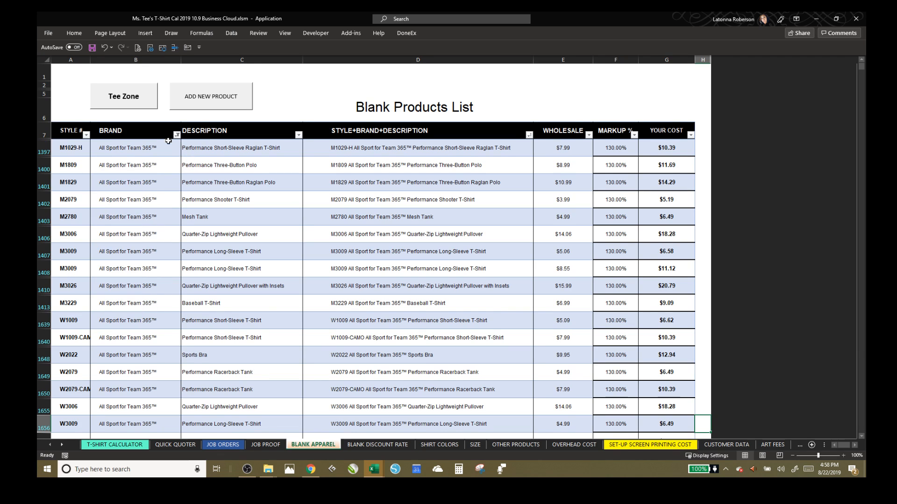
pyautogui.click(177, 135)
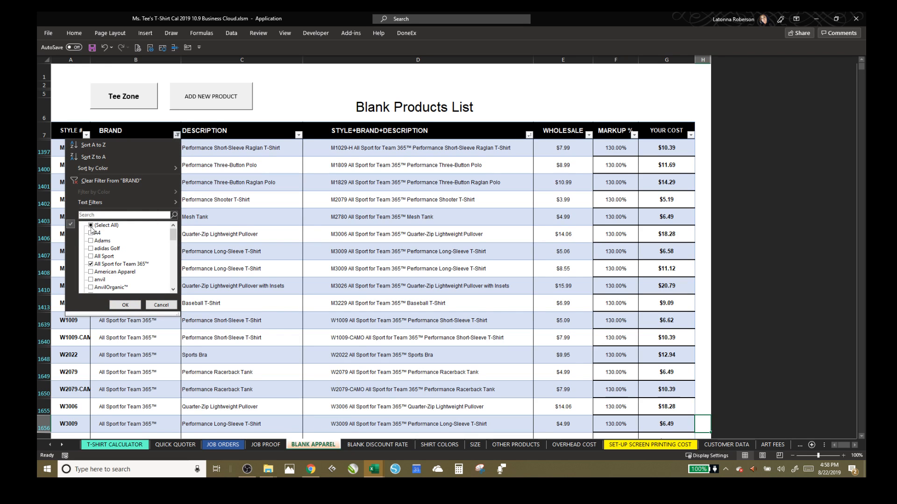
pyautogui.click(99, 182)
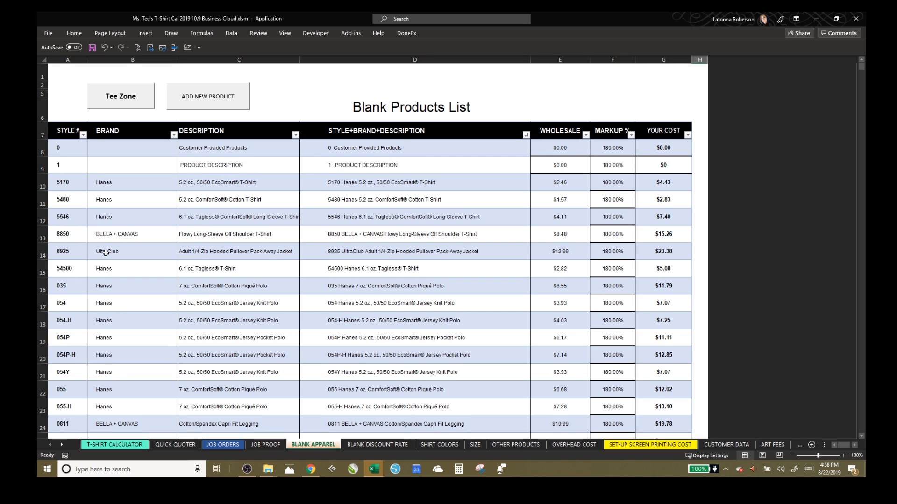
pyautogui.click(174, 135)
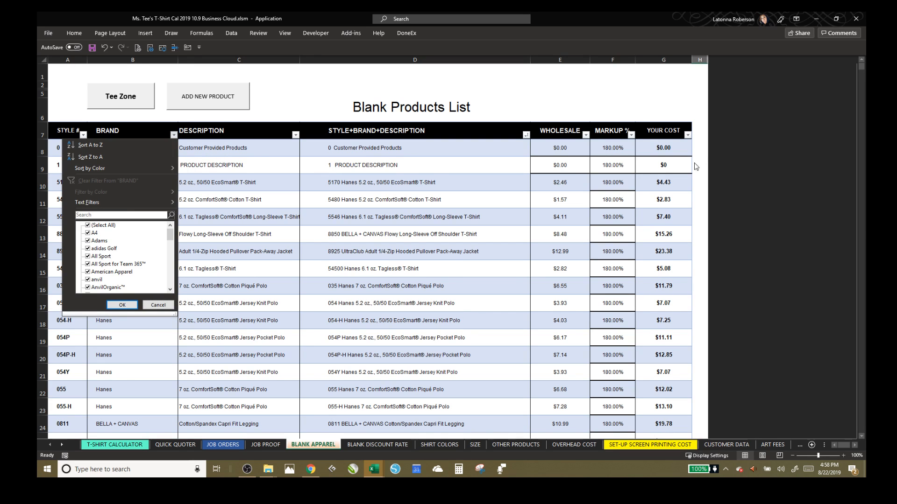
pyautogui.click(262, 207)
pyautogui.rightClick(103, 207)
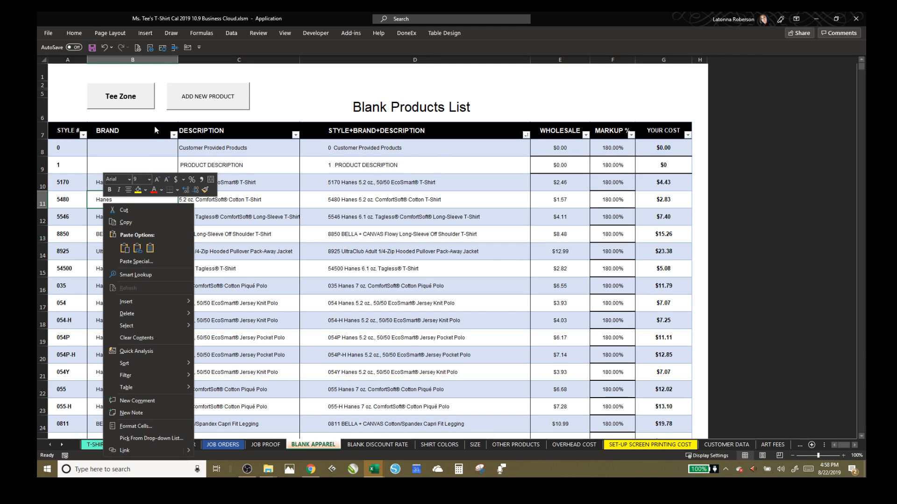
pyautogui.click(170, 140)
pyautogui.click(174, 135)
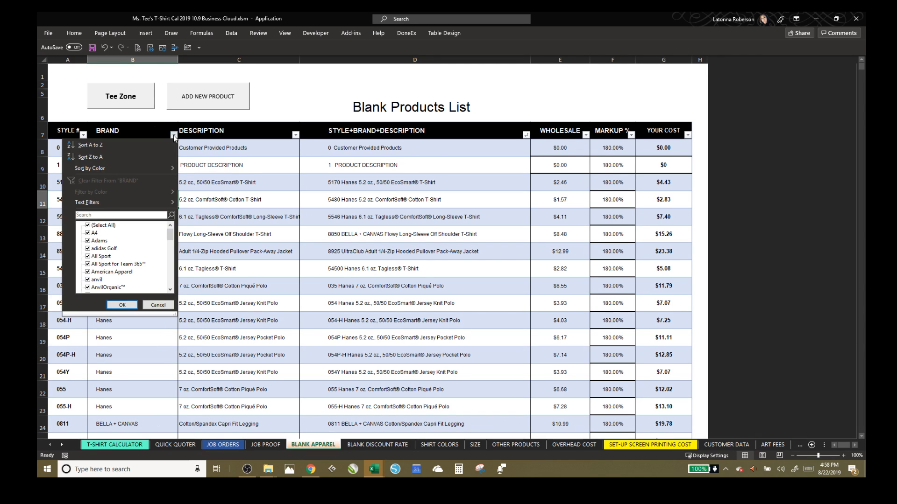
pyautogui.click(65, 132)
# - Filter the Style # column to the styles that match the search term g500
pyautogui.click(83, 135)
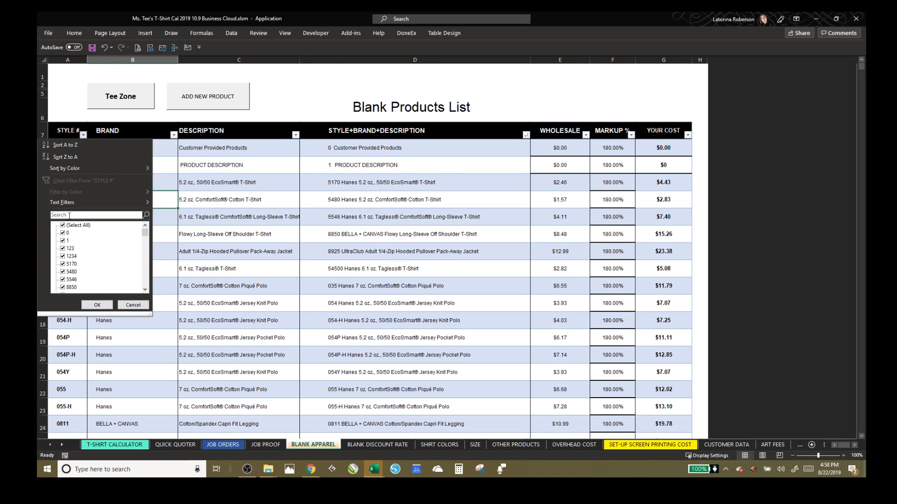
pyautogui.write('95')
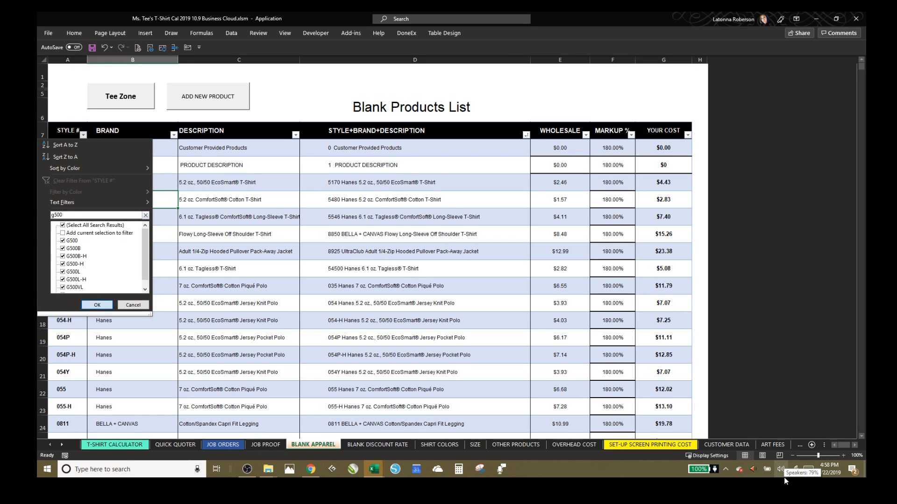
pyautogui.press('Return')
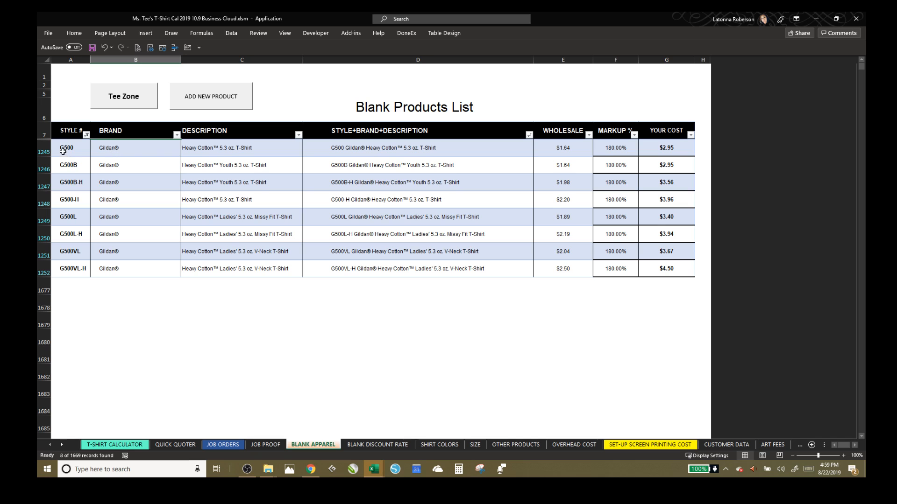
# - Highlight the G500 and G500B product rows in yellow from Style # through Your Cost
pyautogui.moveTo(64, 148); pyautogui.dragTo(675, 161)
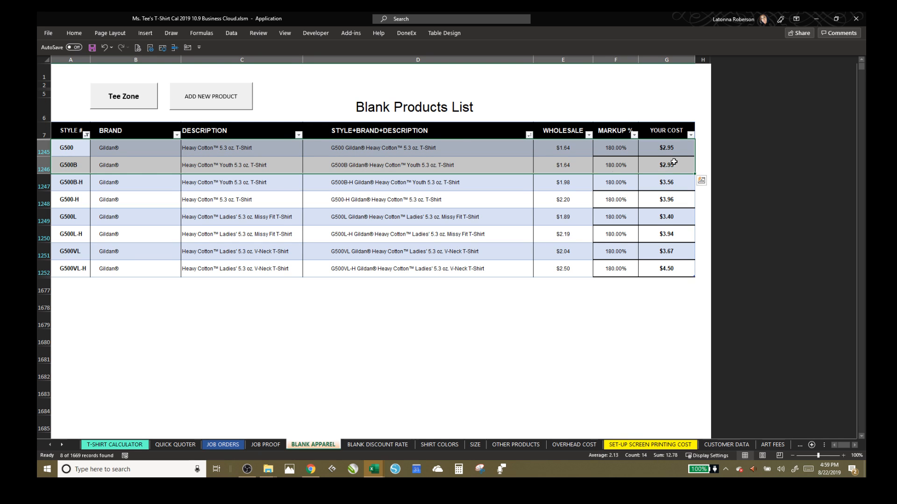
pyautogui.rightClick(241, 156)
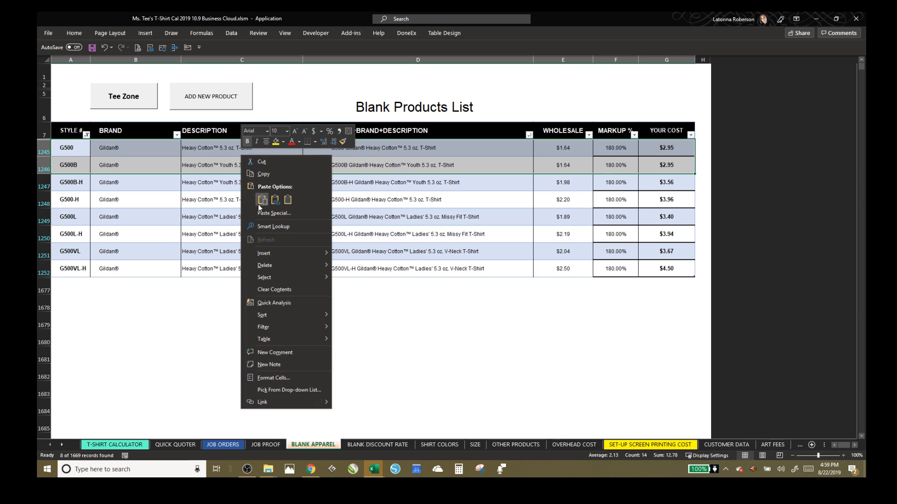
pyautogui.click(270, 380)
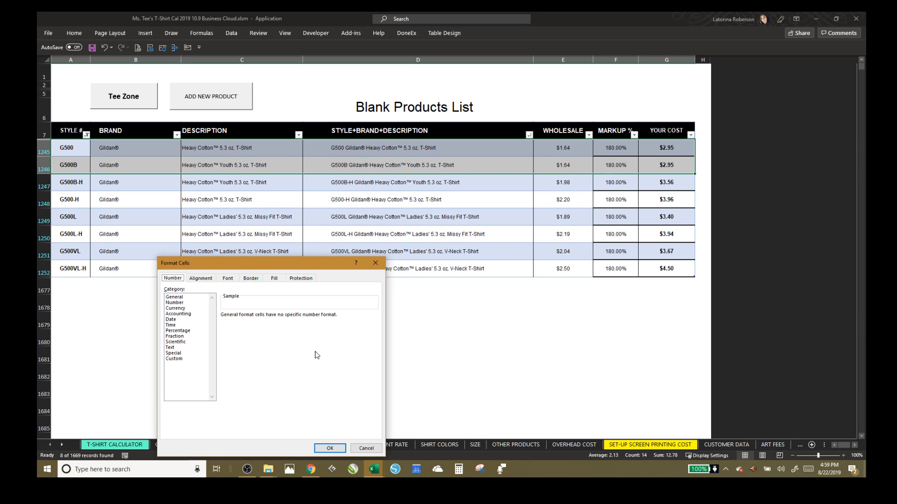
pyautogui.click(364, 449)
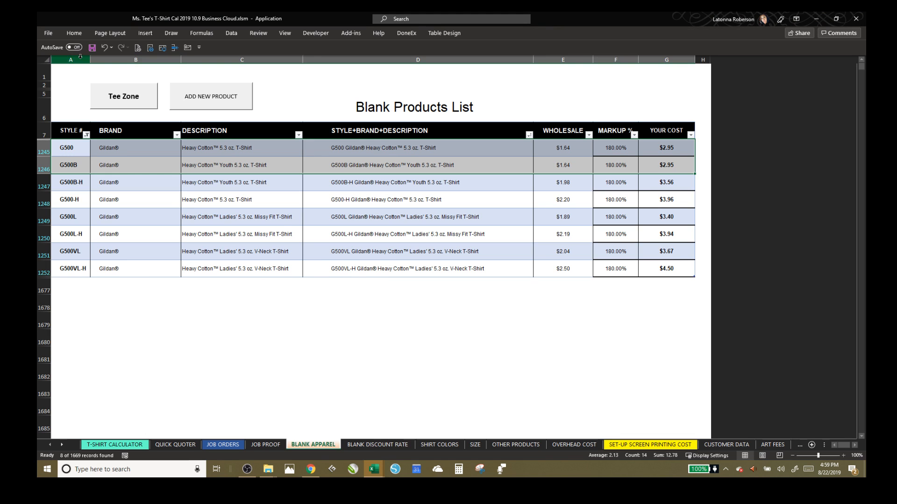
pyautogui.click(75, 33)
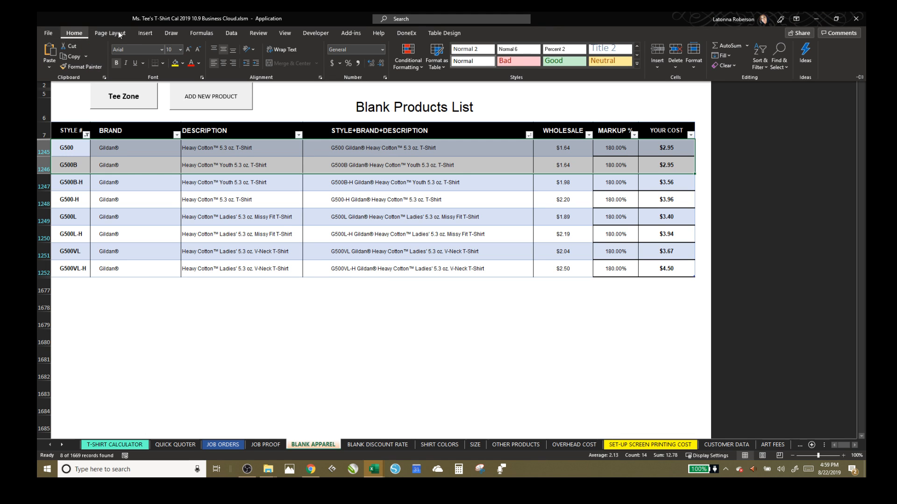
pyautogui.click(175, 63)
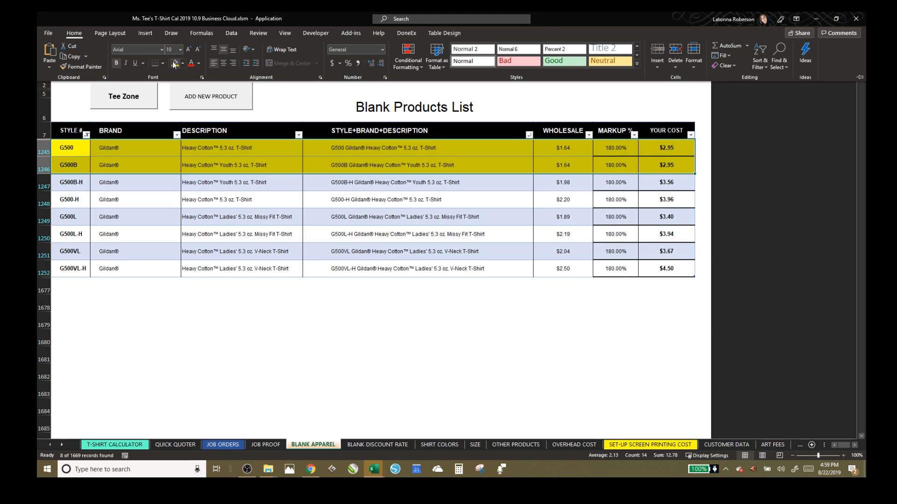
pyautogui.click(317, 396)
pyautogui.click(166, 165)
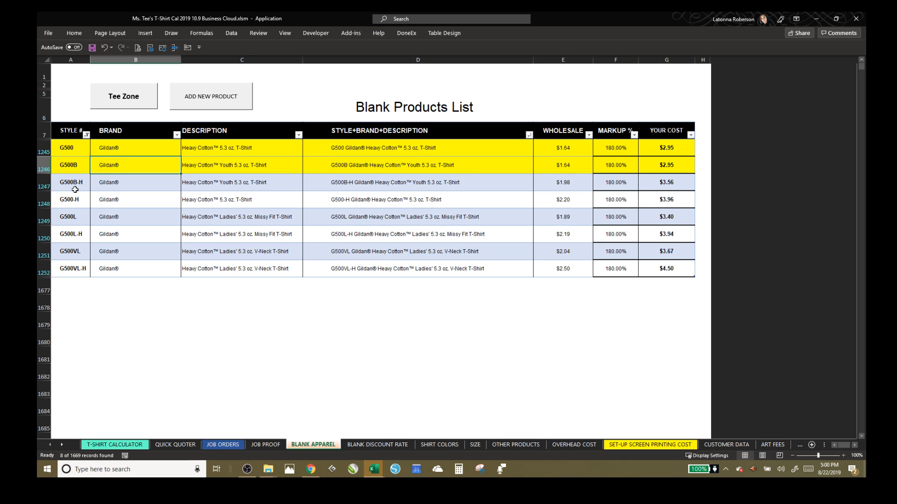
# - Filter the Style # column to style 3600 instead
pyautogui.click(86, 135)
pyautogui.click(65, 215)
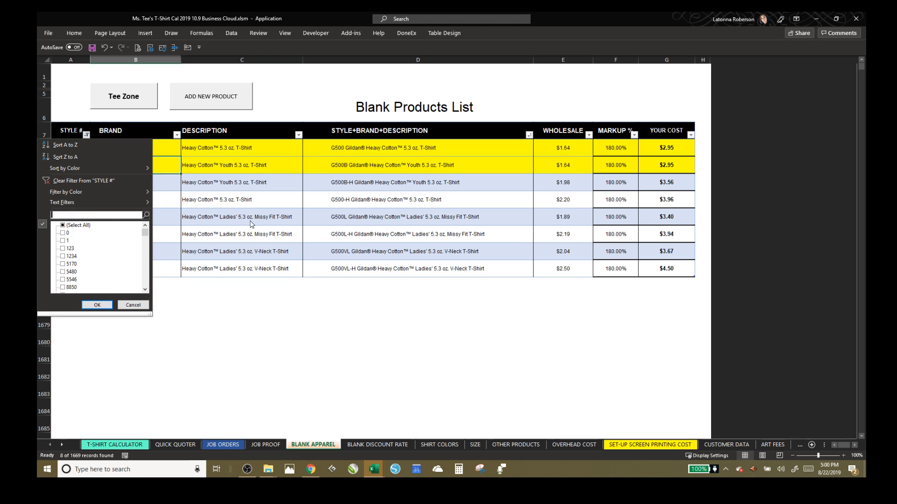
pyautogui.write('3600')
pyautogui.press('Return')
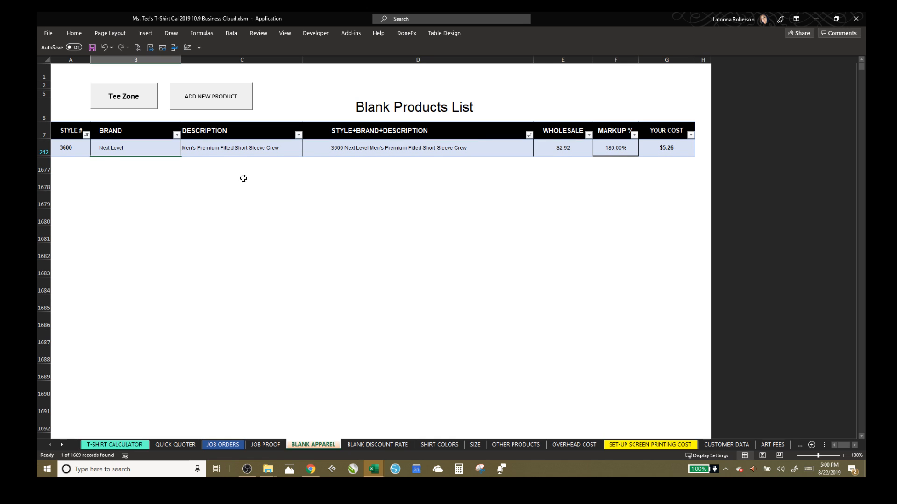
# - Highlight the Next Level 3600 product row in yellow from Style # through Your Cost
pyautogui.moveTo(63, 148); pyautogui.dragTo(651, 148)
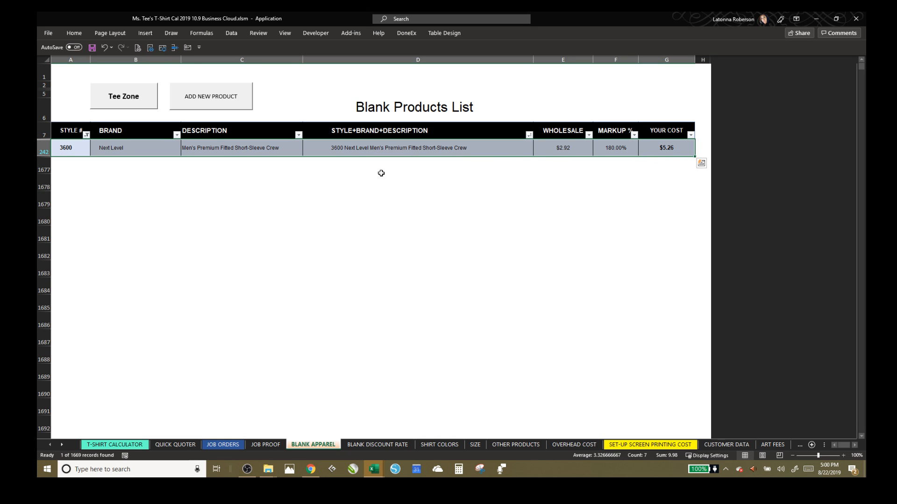
pyautogui.rightClick(237, 148)
pyautogui.click(274, 138)
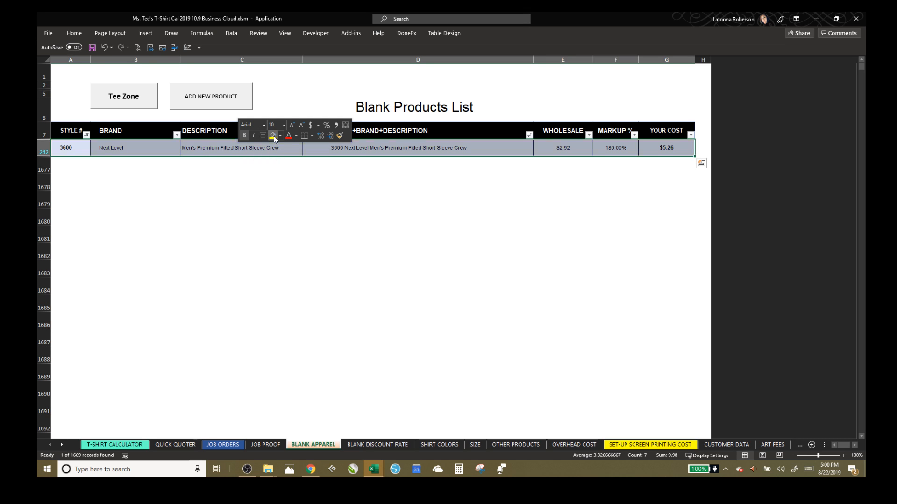
pyautogui.click(273, 137)
pyautogui.click(309, 234)
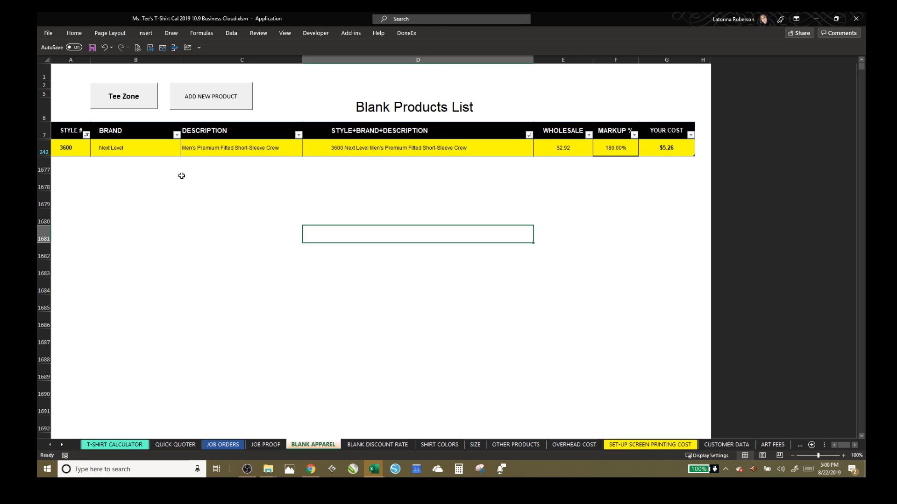
# - Clear the Style # filter, then filter the Brand column by the cell color of the Hanes entry in row 10
pyautogui.click(87, 135)
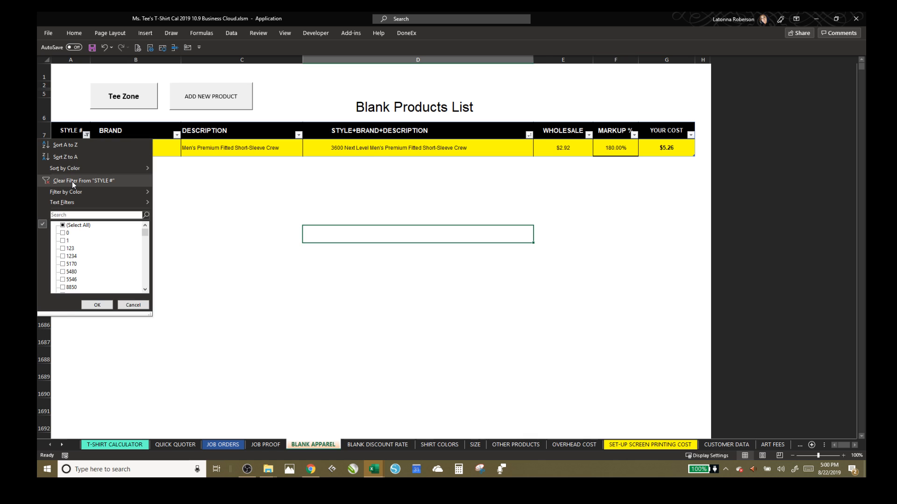
pyautogui.click(73, 181)
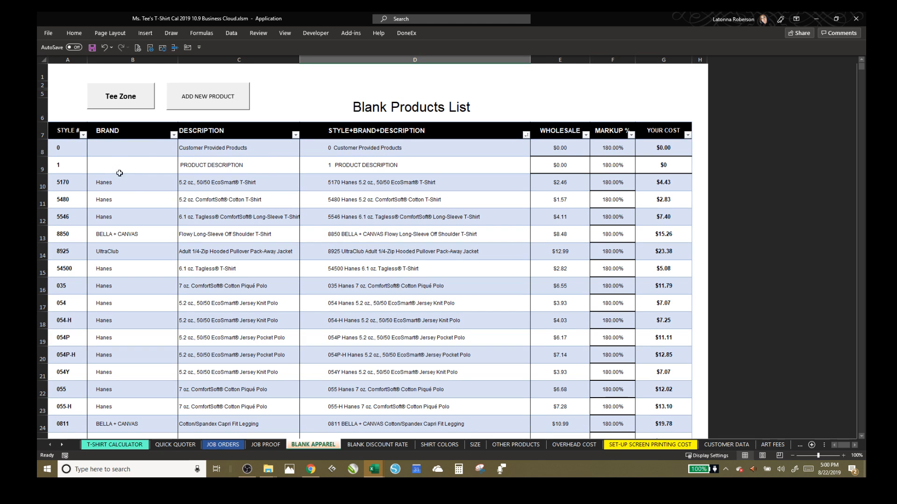
pyautogui.rightClick(133, 185)
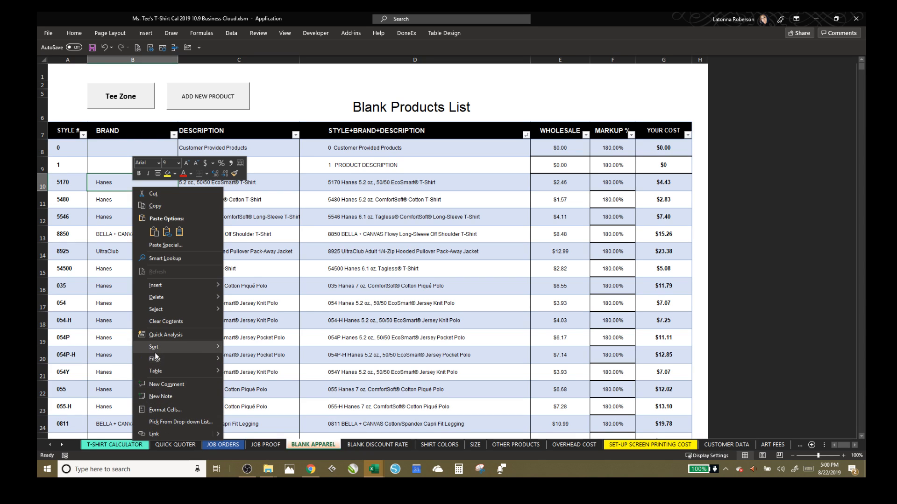
pyautogui.moveTo(157, 360)
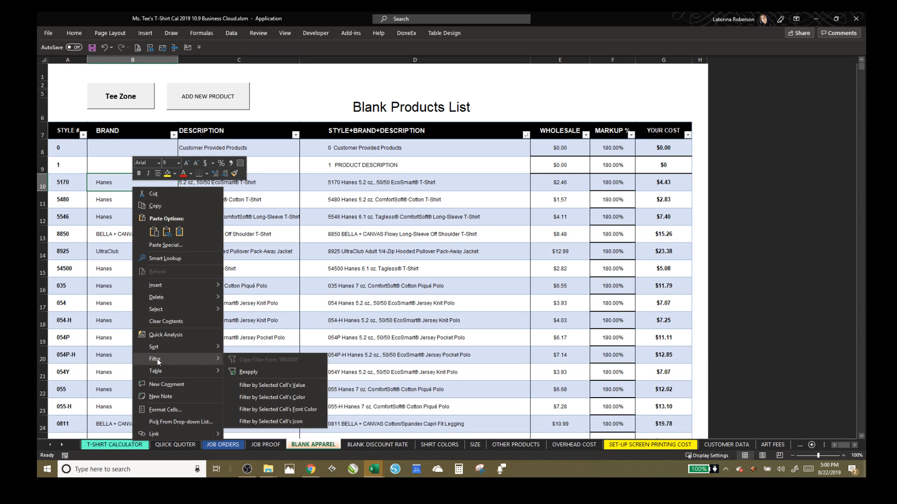
pyautogui.click(271, 397)
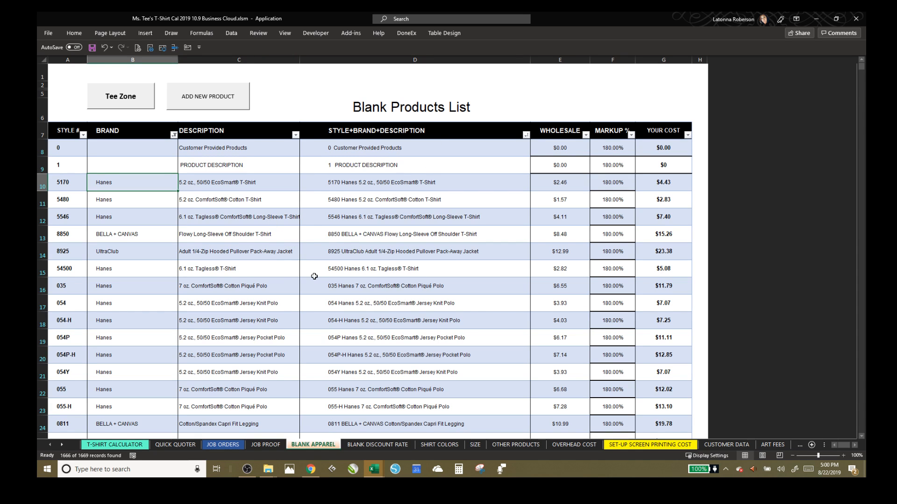
# - Filter the Style # column by the cell color of style 1005 in row 29
pyautogui.scroll(-20, 313, 276)
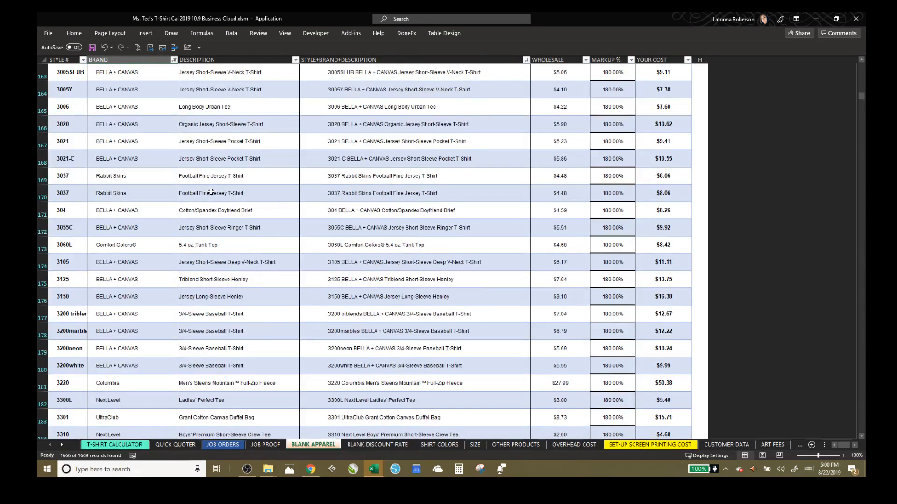
pyautogui.scroll(20, 218, 200)
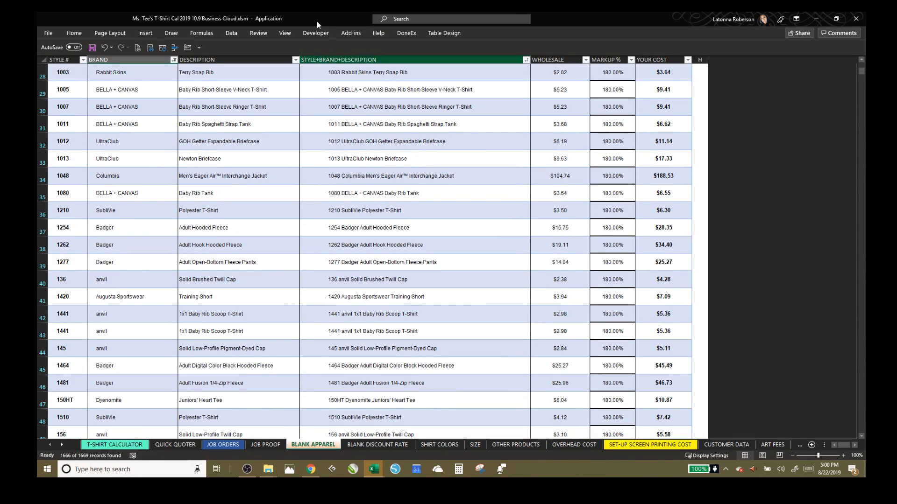
pyautogui.click(77, 91)
pyautogui.rightClick(77, 91)
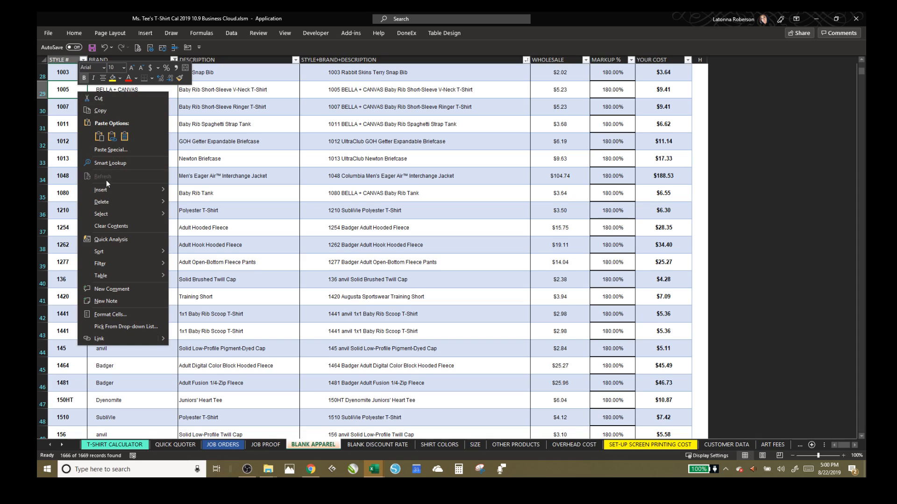
pyautogui.moveTo(108, 264)
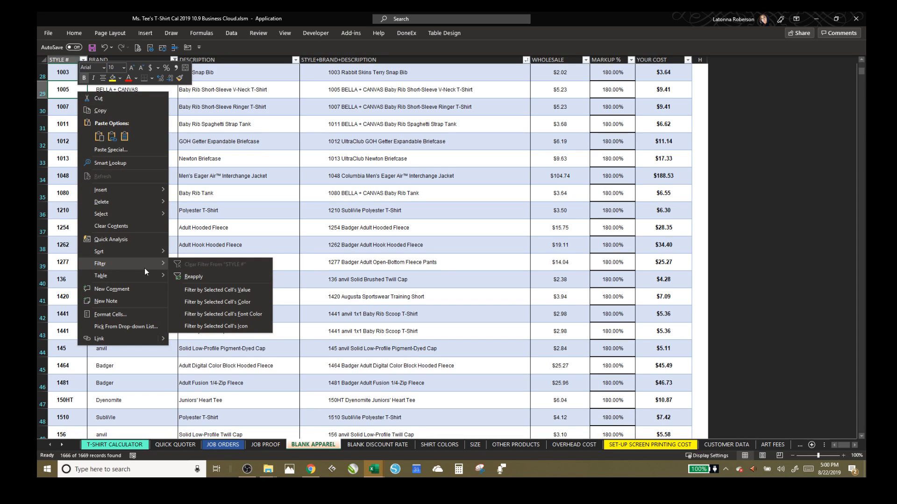
pyautogui.click(218, 301)
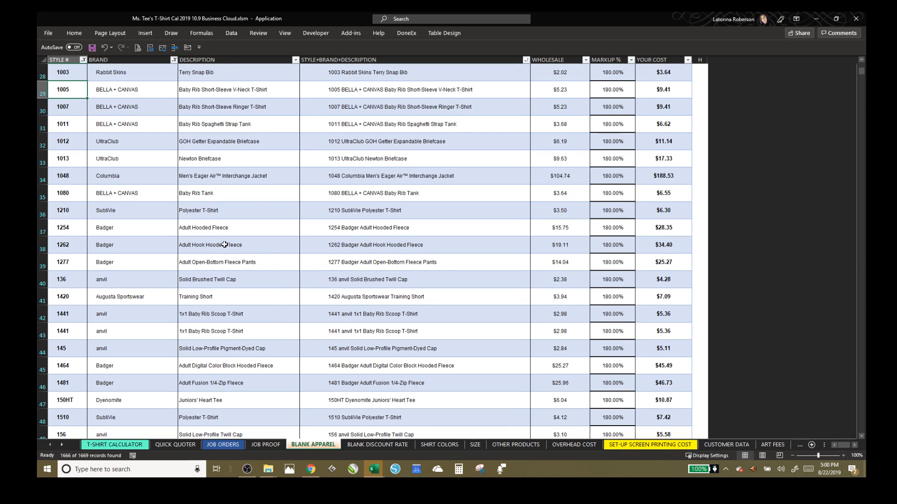
# - Start a custom sort of the blank products list, sorting STYLE+BRAND+DESCRIPTION on Cell Color
pyautogui.scroll(-9, 225, 245)
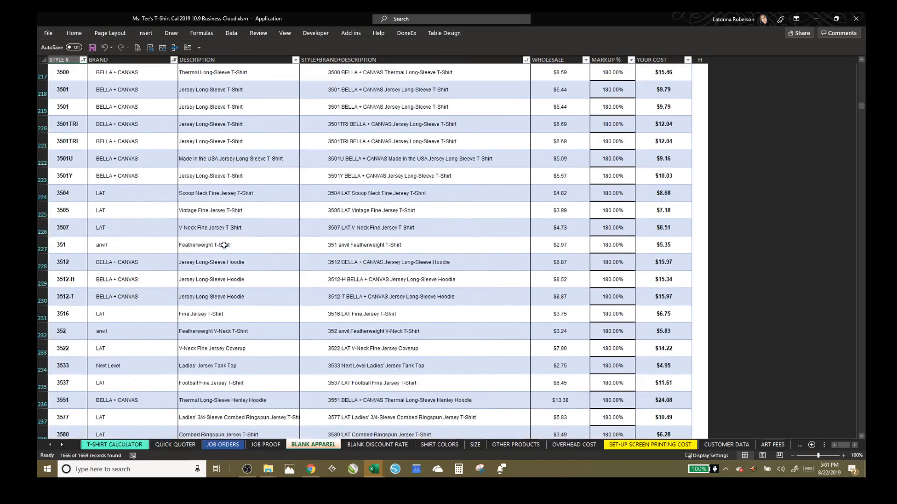
pyautogui.hotkey('ctrl', 'Home')
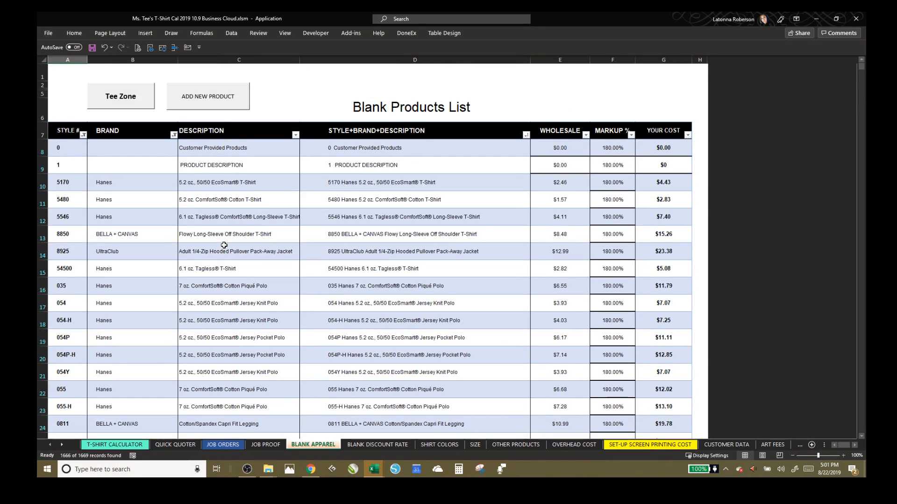
pyautogui.click(73, 34)
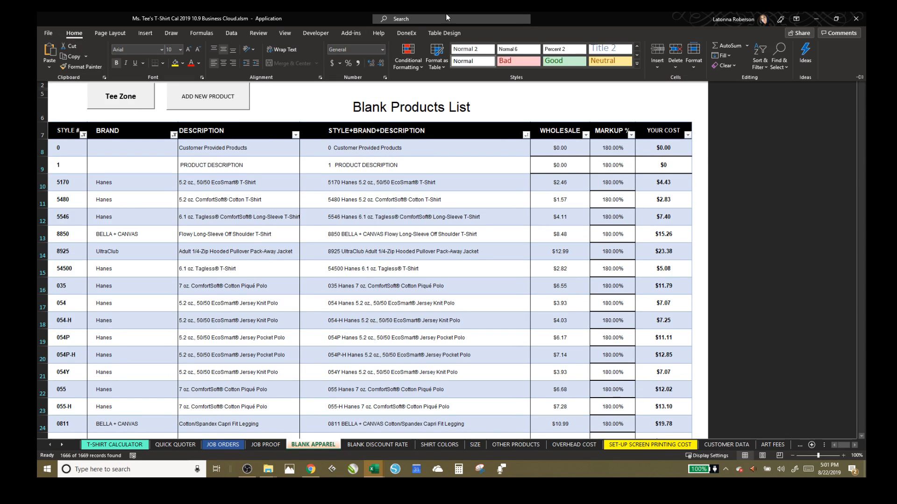
pyautogui.click(761, 64)
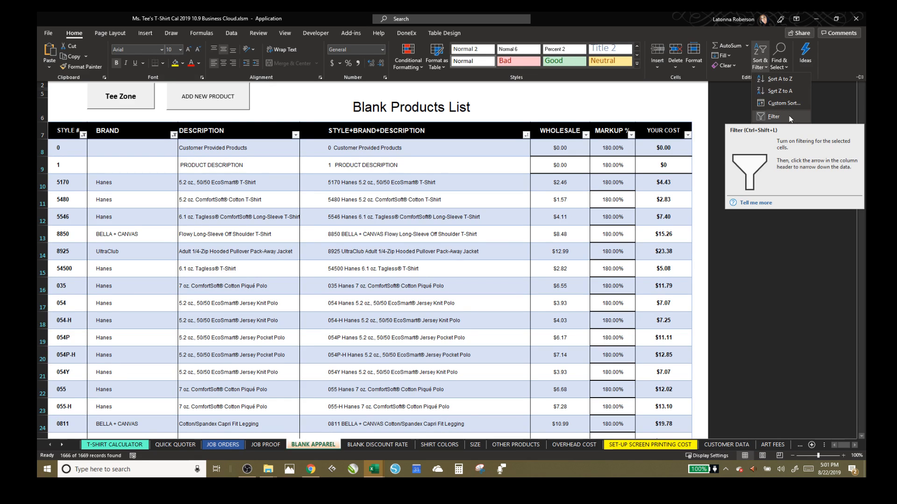
pyautogui.click(785, 103)
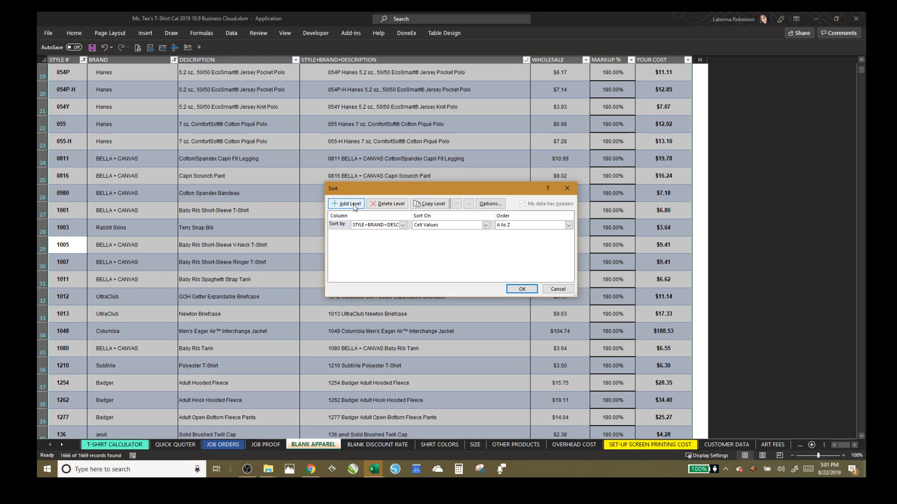
pyautogui.click(403, 226)
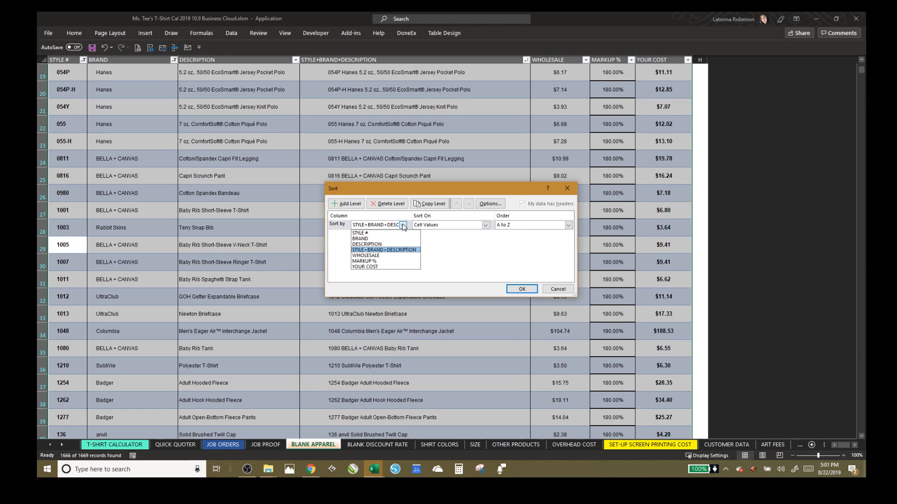
pyautogui.click(403, 226)
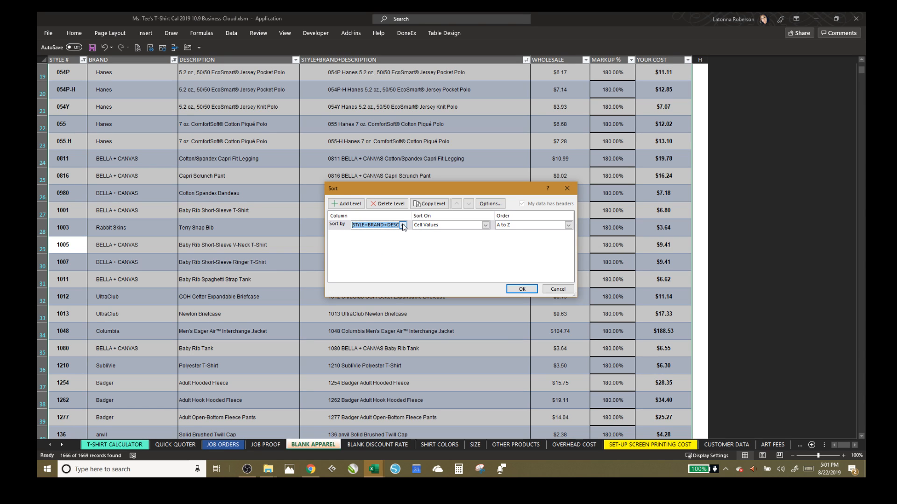
pyautogui.click(485, 226)
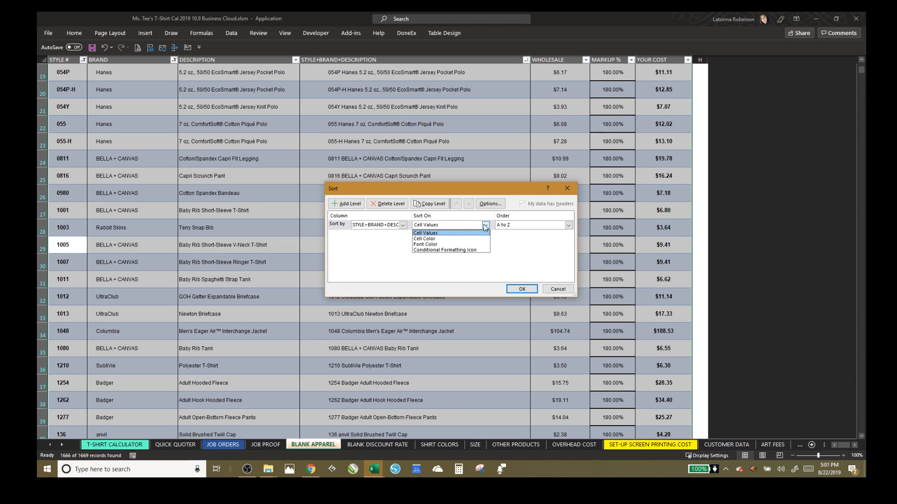
pyautogui.click(450, 239)
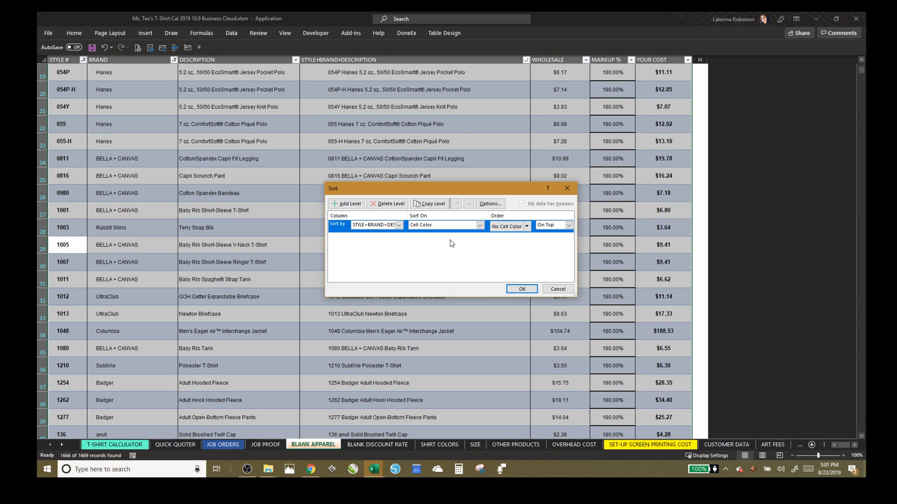
# - Set the sort order to yellow cells On Top and apply the sort
pyautogui.click(527, 226)
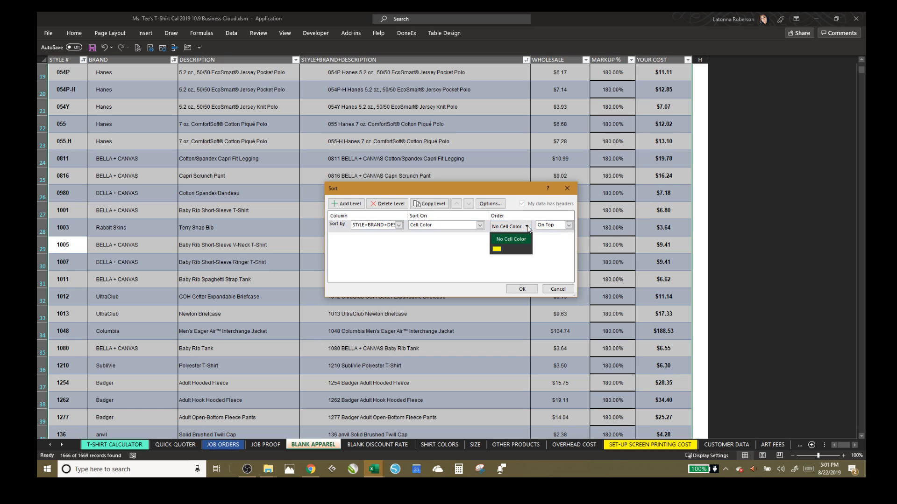
pyautogui.click(506, 247)
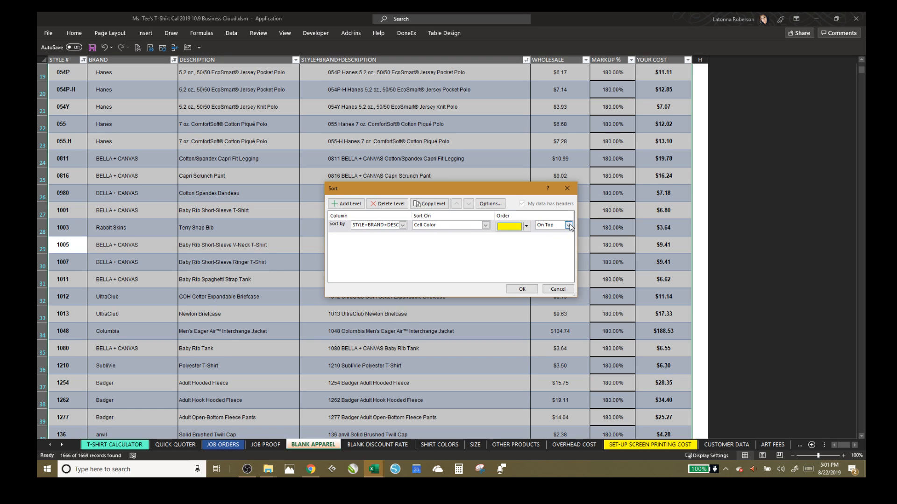
pyautogui.click(568, 226)
pyautogui.click(553, 234)
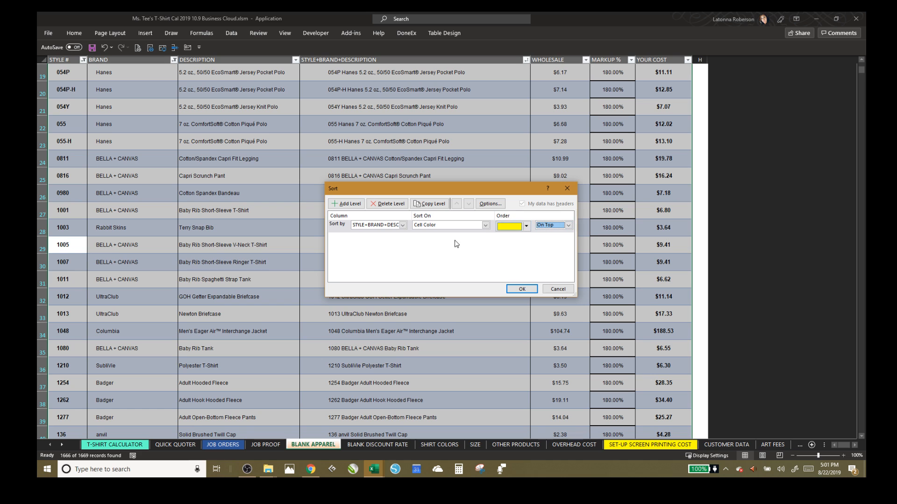
pyautogui.click(522, 289)
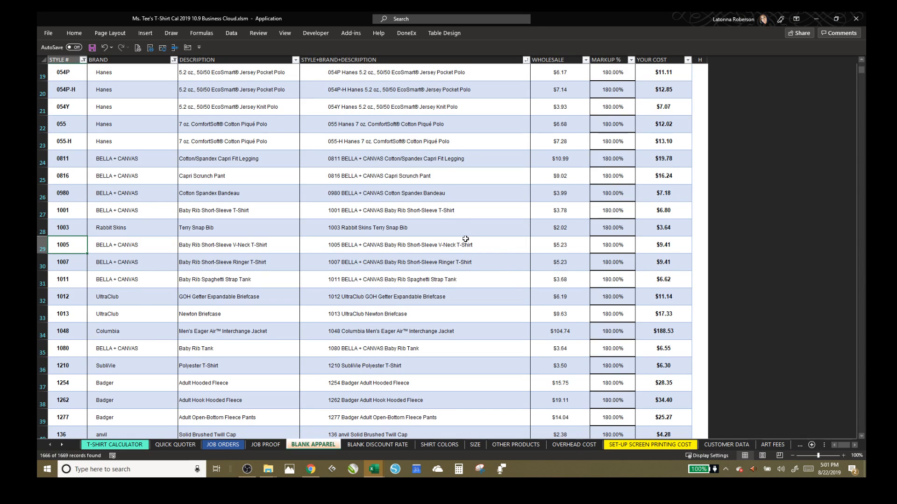
# - Remove the No Fill cell color filter from the Style # column
pyautogui.scroll(6, 466, 239)
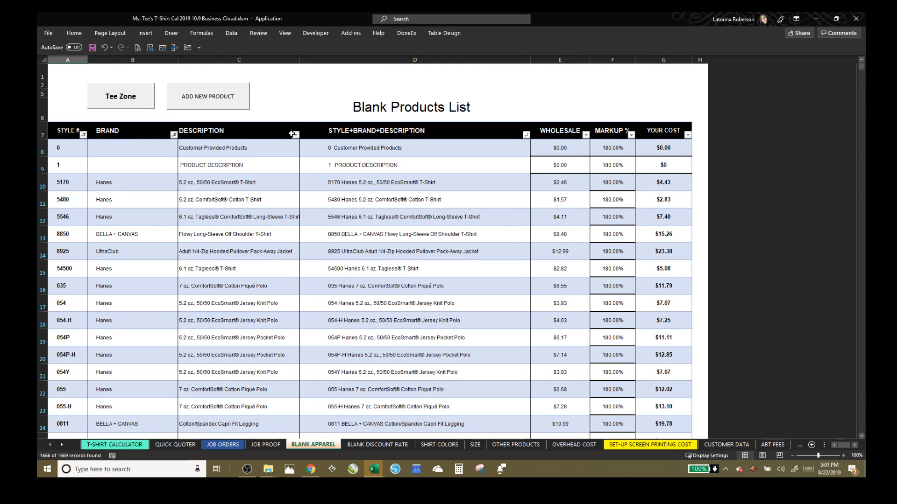
pyautogui.scroll(-20, 379, 245)
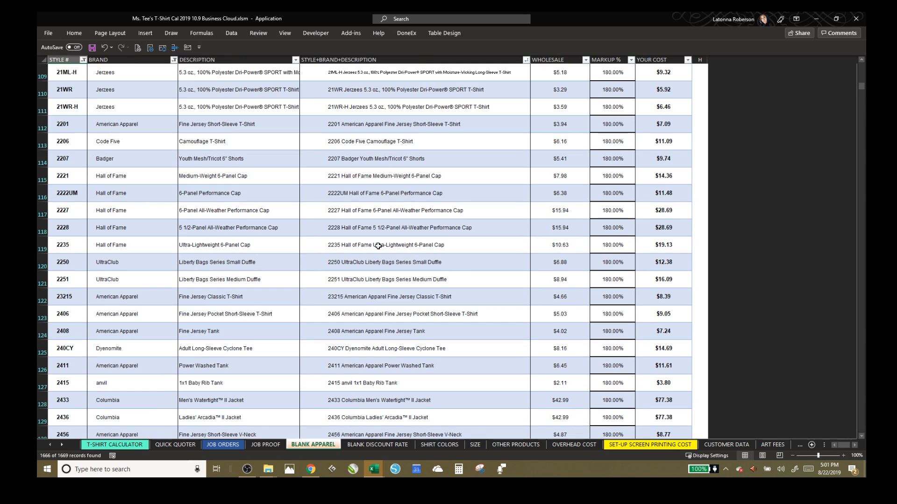
pyautogui.scroll(20, 379, 246)
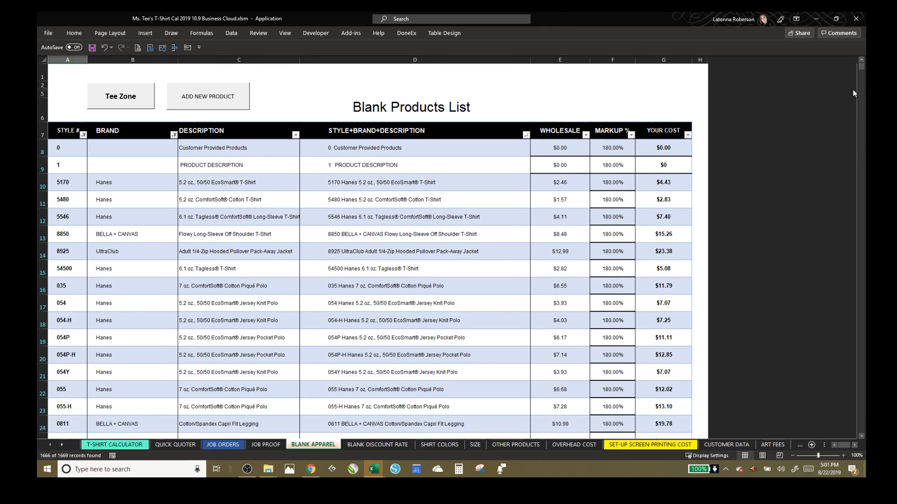
pyautogui.moveTo(862, 65); pyautogui.dragTo(864, 99)
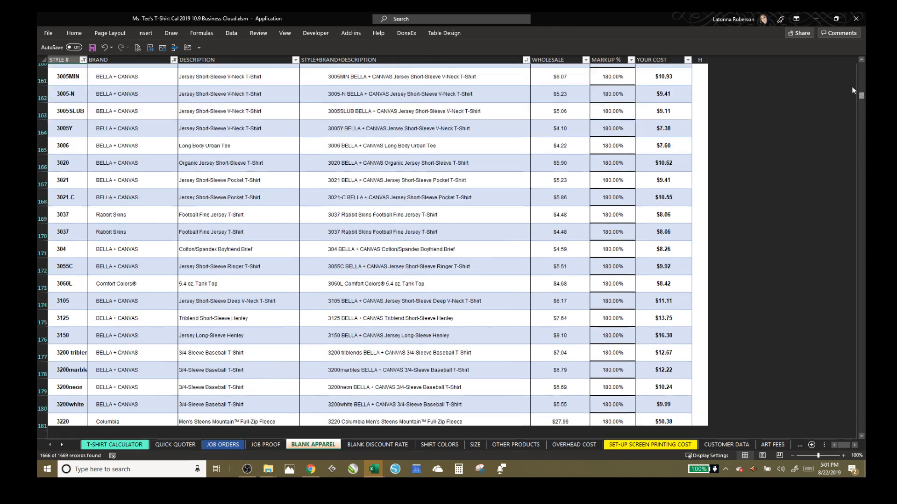
pyautogui.hotkey('ctrl', 'Home')
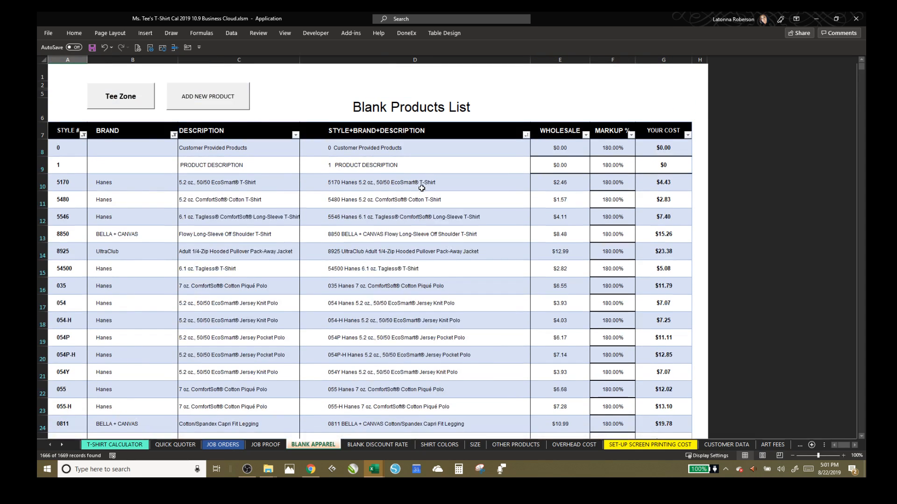
pyautogui.click(83, 135)
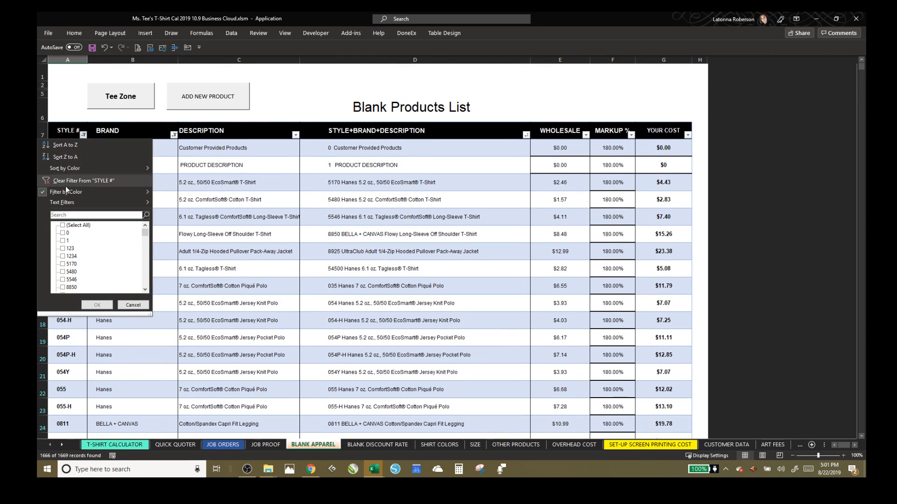
pyautogui.moveTo(63, 191)
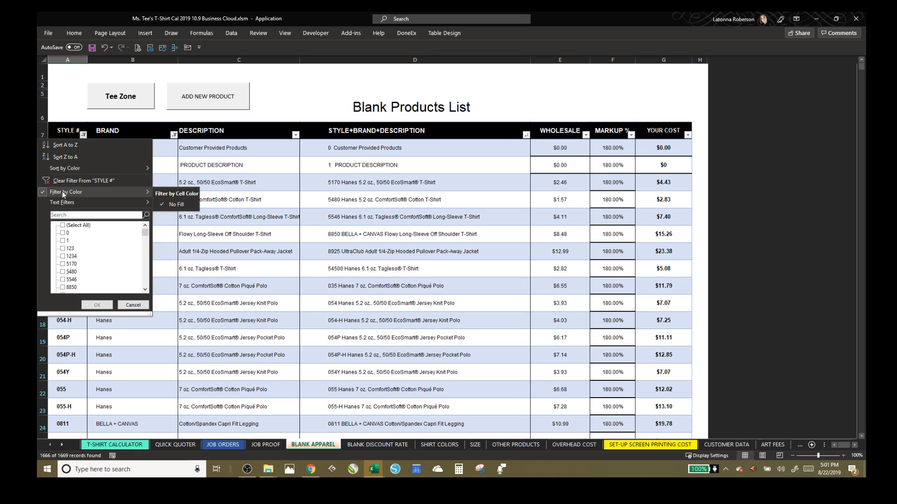
pyautogui.click(172, 204)
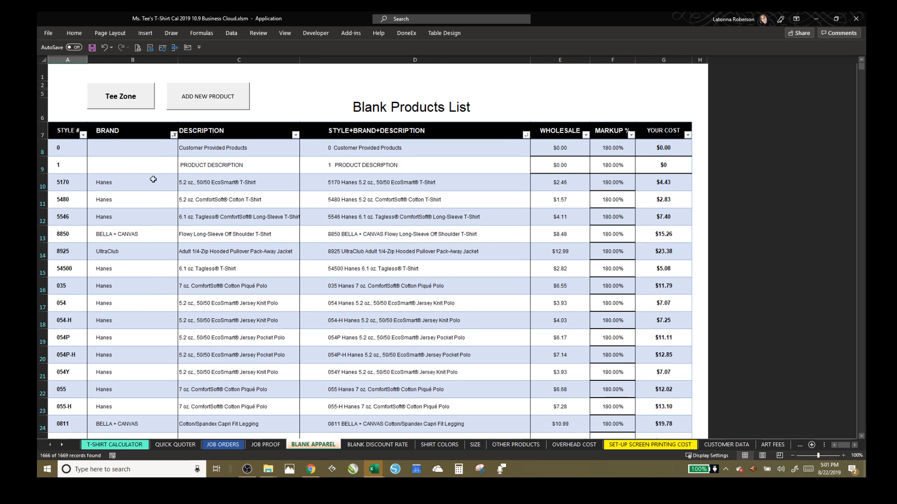
# - Check the filter options of the Style # and Brand columns without changing them
pyautogui.click(83, 136)
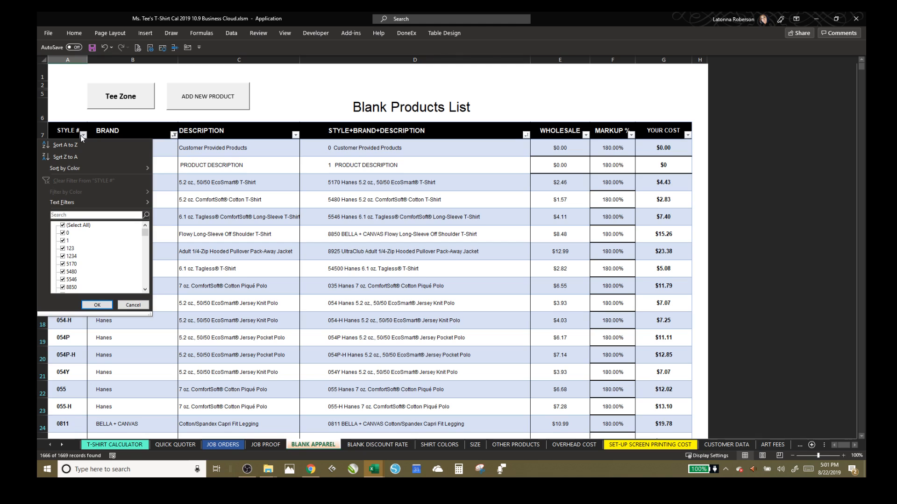
pyautogui.click(173, 134)
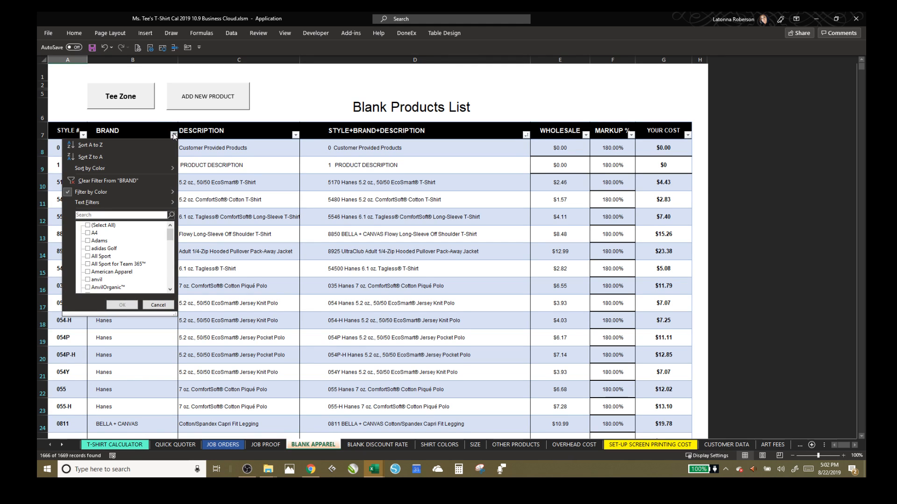
pyautogui.click(310, 99)
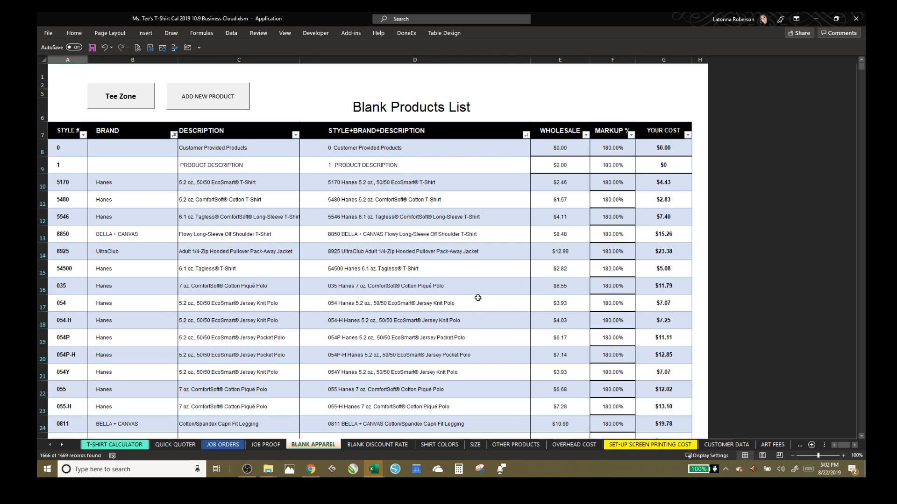
# - Highlight the Customer Provided Products row in yellow from Style # through Your Cost
pyautogui.scroll(-20, 453, 300)
pyautogui.scroll(20, 453, 300)
pyautogui.moveTo(90, 148); pyautogui.dragTo(649, 145)
pyautogui.rightClick(268, 150)
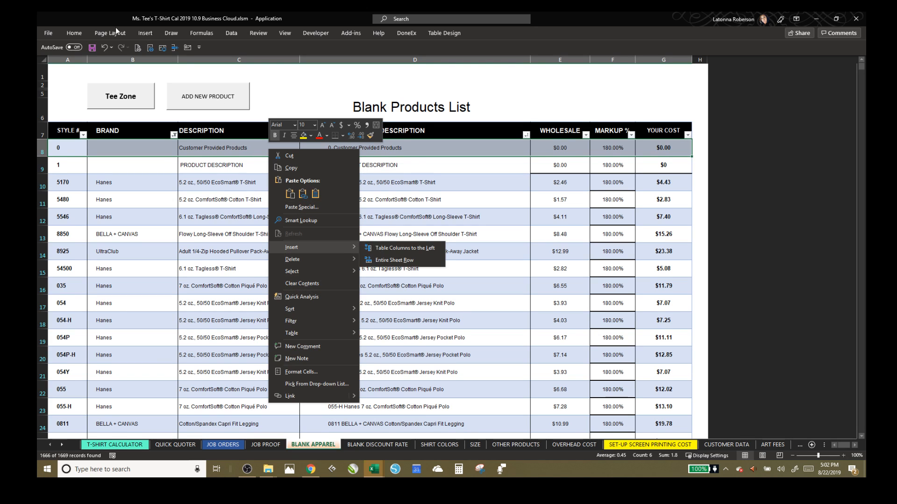
pyautogui.click(78, 36)
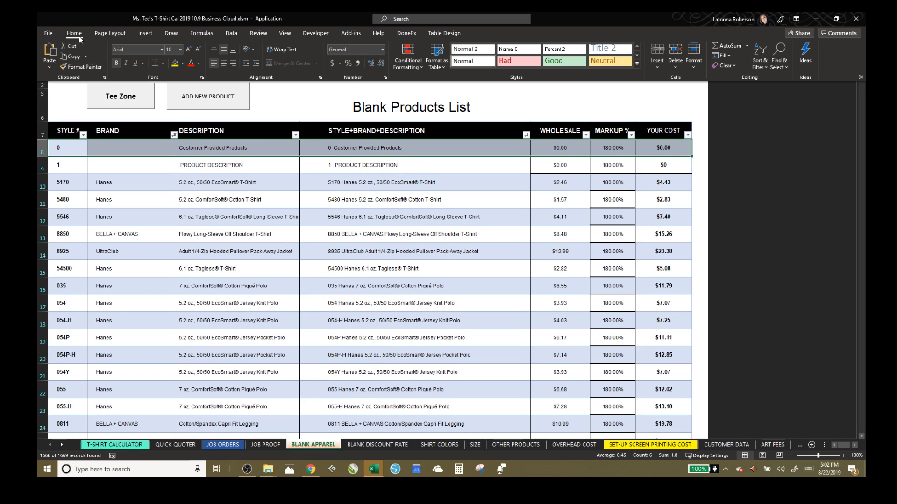
pyautogui.click(176, 63)
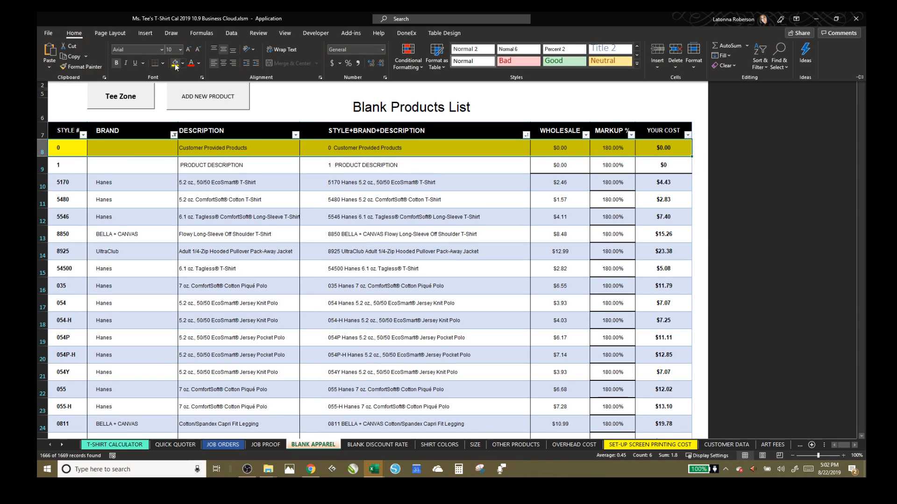
# - Filter the Style # column by the yellow cell color of the Customer Provided Products row
pyautogui.rightClick(130, 147)
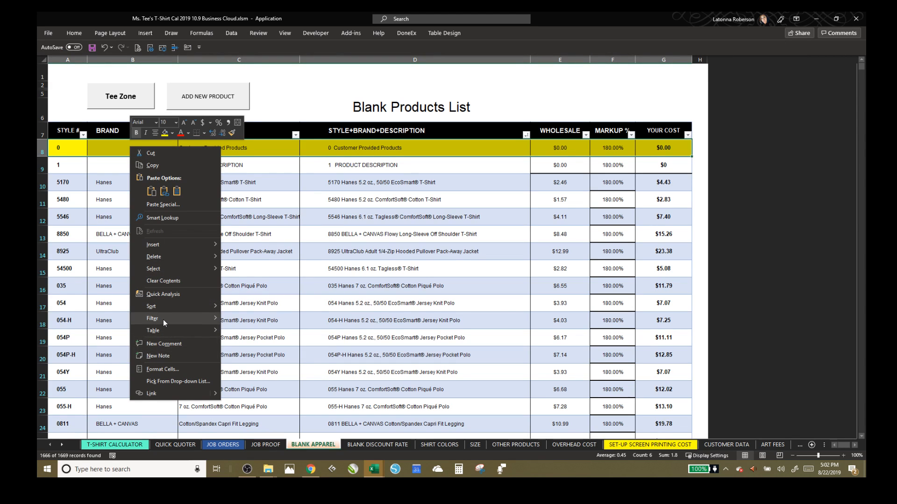
pyautogui.moveTo(164, 320)
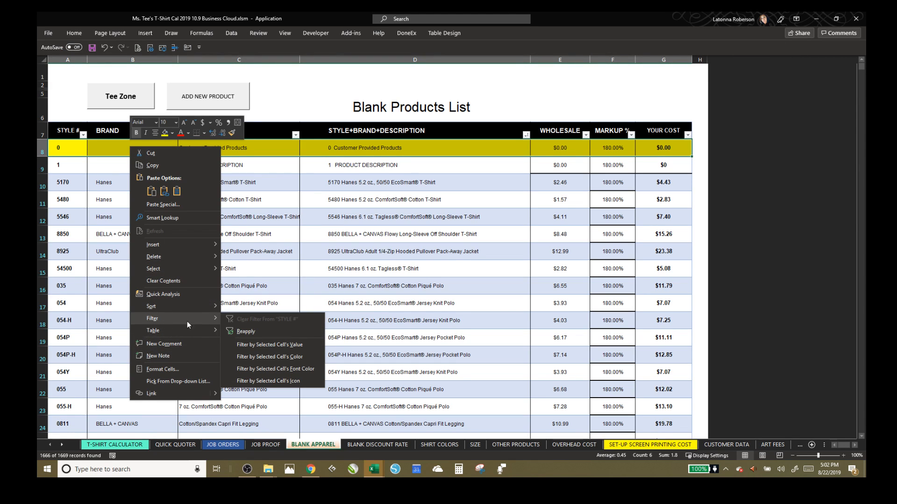
pyautogui.click(262, 357)
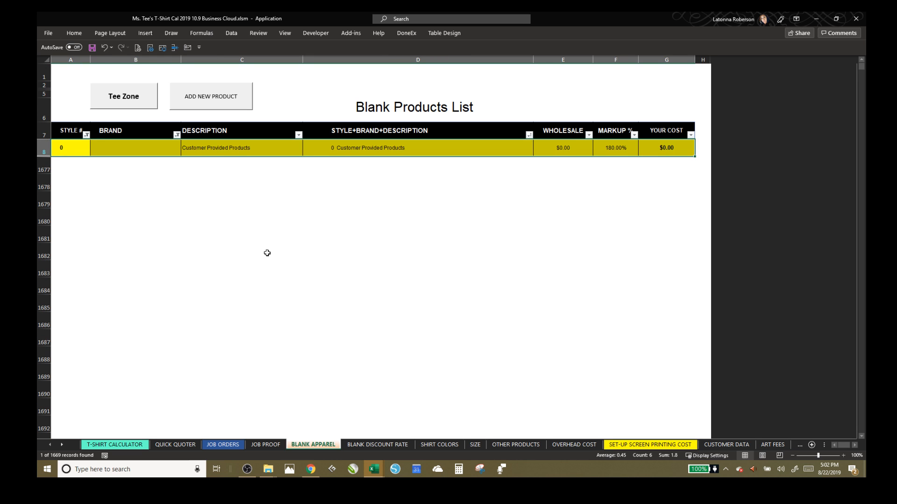
# - Review the filter options of the Style # and Brand columns and look through the filtered Blank Products List
pyautogui.click(120, 149)
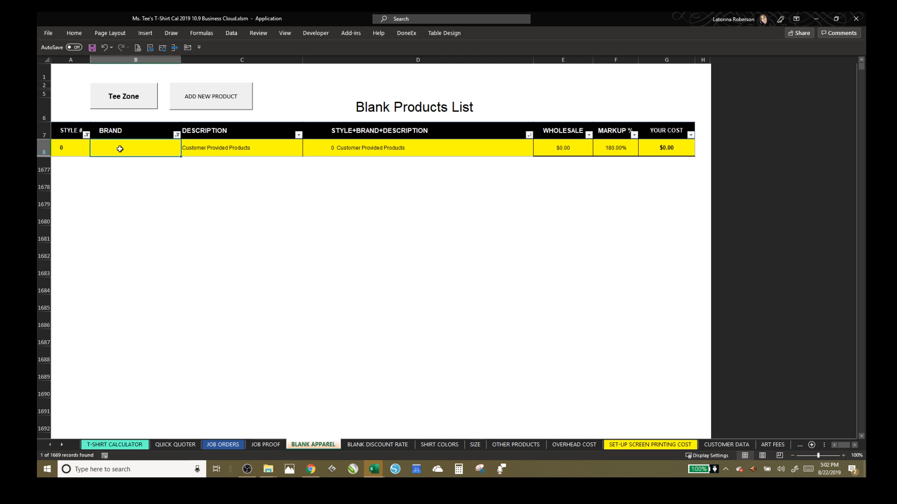
pyautogui.click(62, 149)
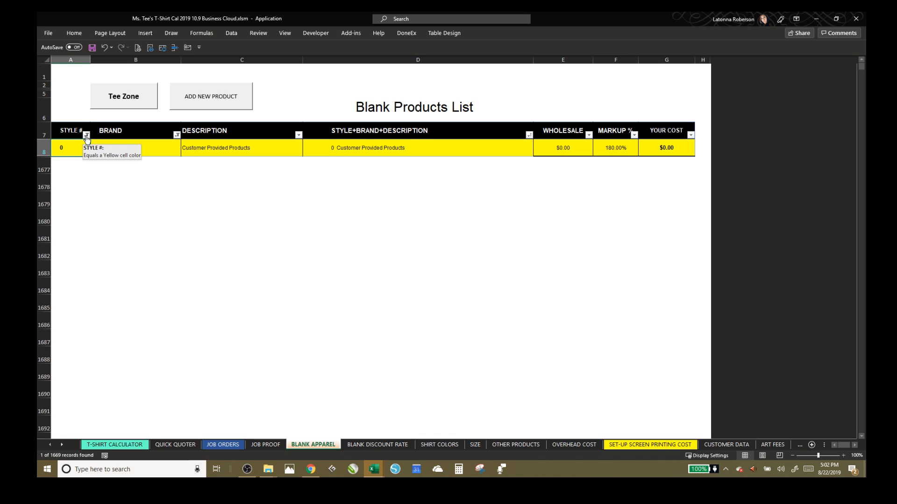
pyautogui.click(86, 135)
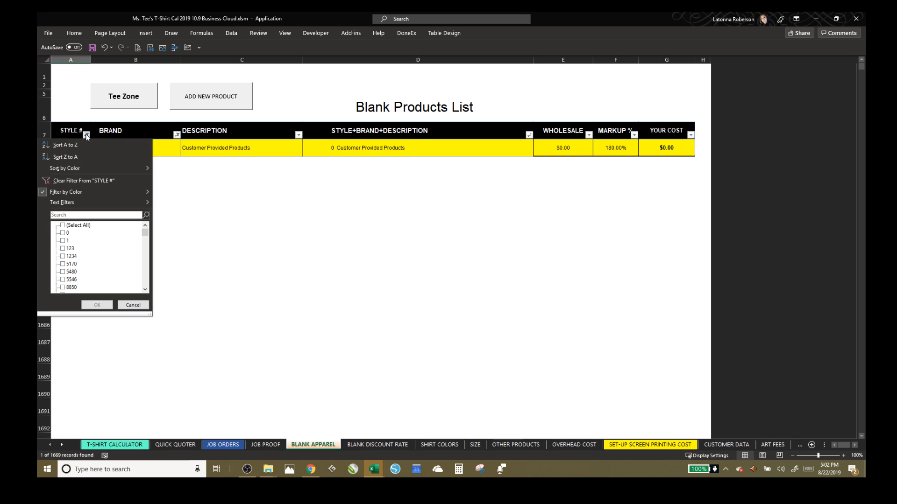
pyautogui.click(203, 208)
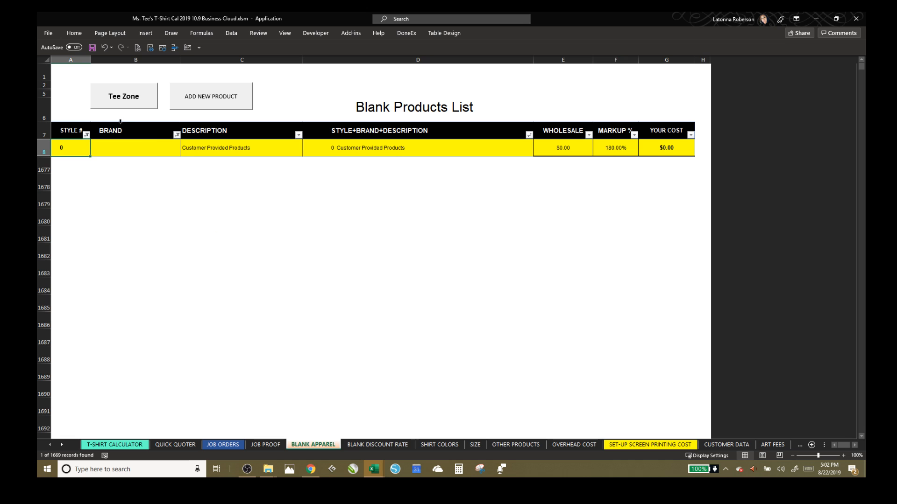
pyautogui.click(176, 135)
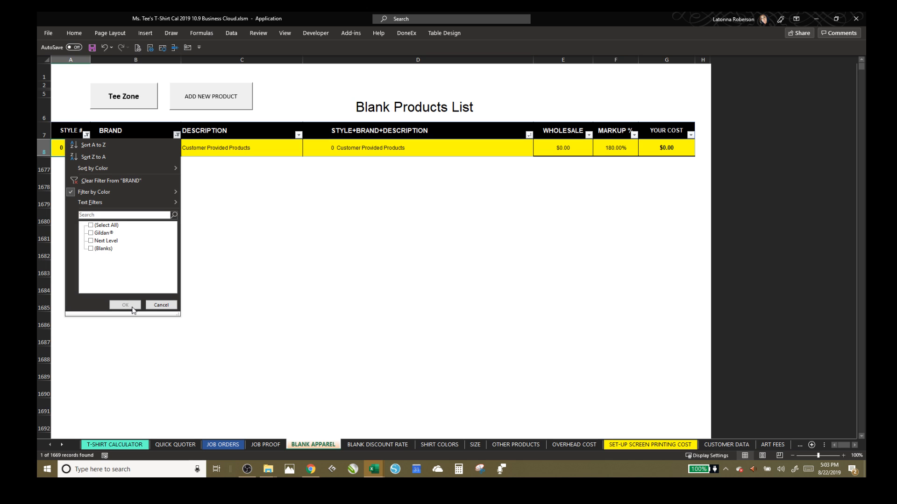
pyautogui.click(161, 305)
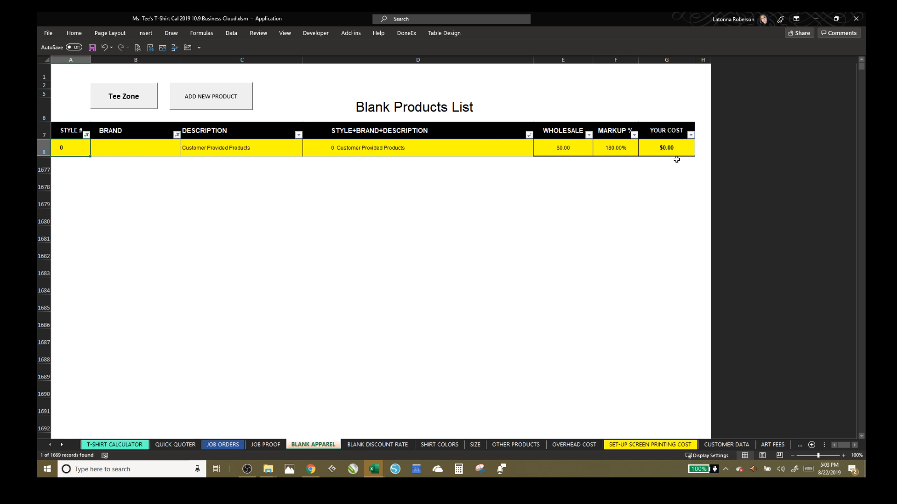
pyautogui.scroll(-20, 158, 180)
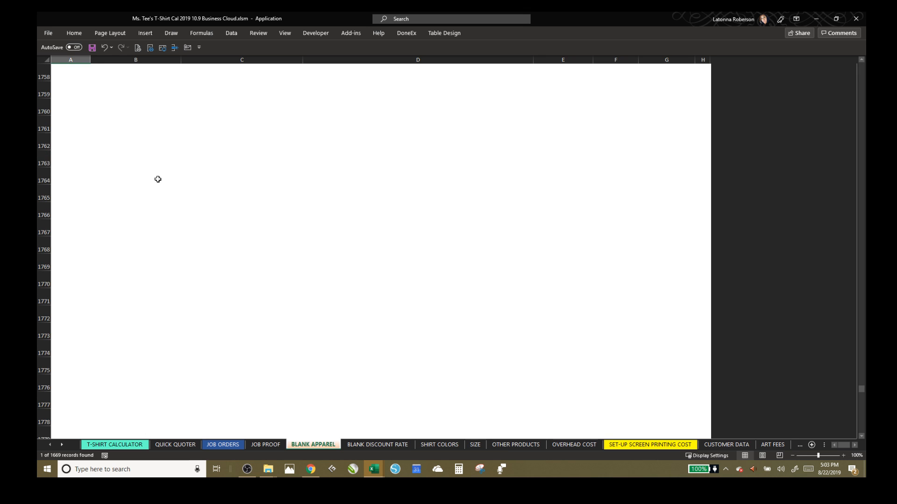
pyautogui.scroll(20, 159, 181)
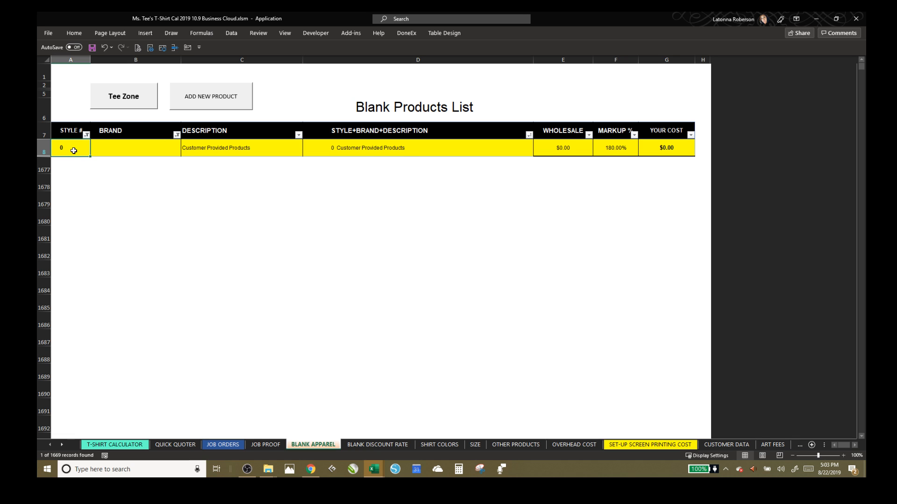
# - Look through the style numbers in the Style # filter and clear that column's cell color filter
pyautogui.click(86, 136)
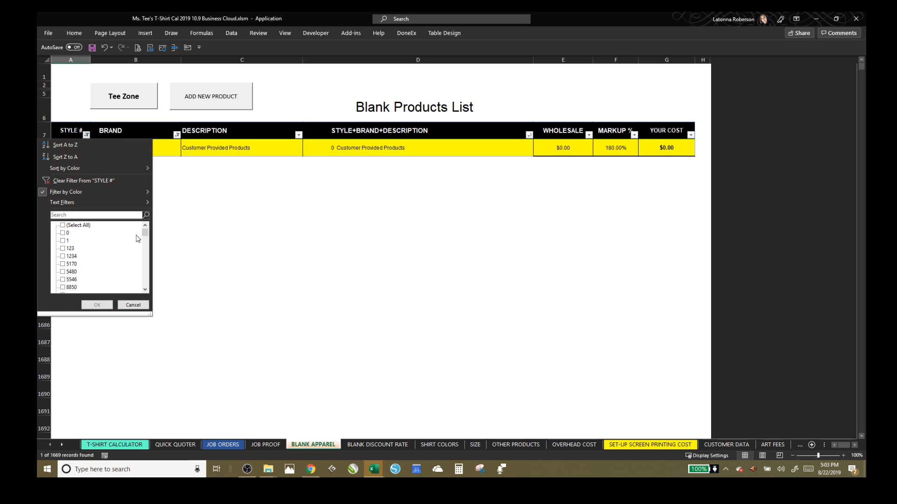
pyautogui.moveTo(143, 234)
pyautogui.mouseDown()
pyautogui.moveTo(144, 278)
pyautogui.moveTo(144, 242)
pyautogui.mouseUp()
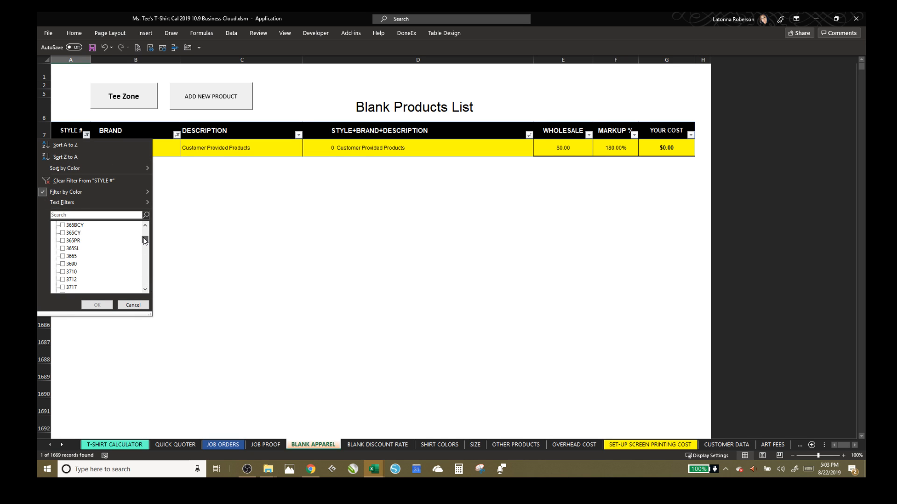
pyautogui.click(133, 305)
pyautogui.click(85, 135)
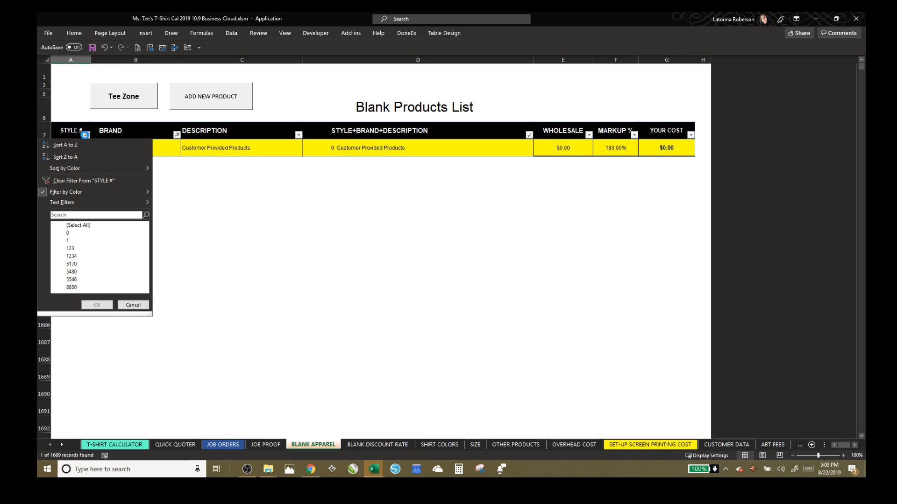
pyautogui.click(71, 182)
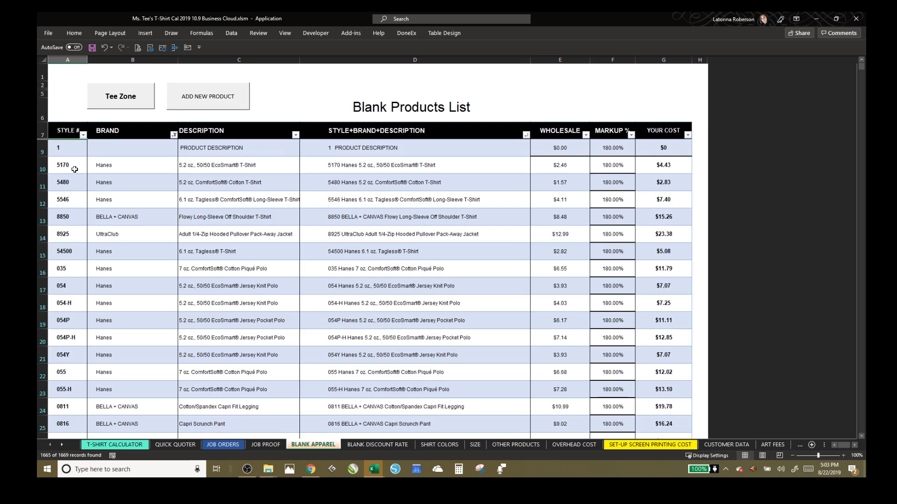
# - Filter the Brand column by yellow cell color and recheck its color filter setting
pyautogui.click(173, 135)
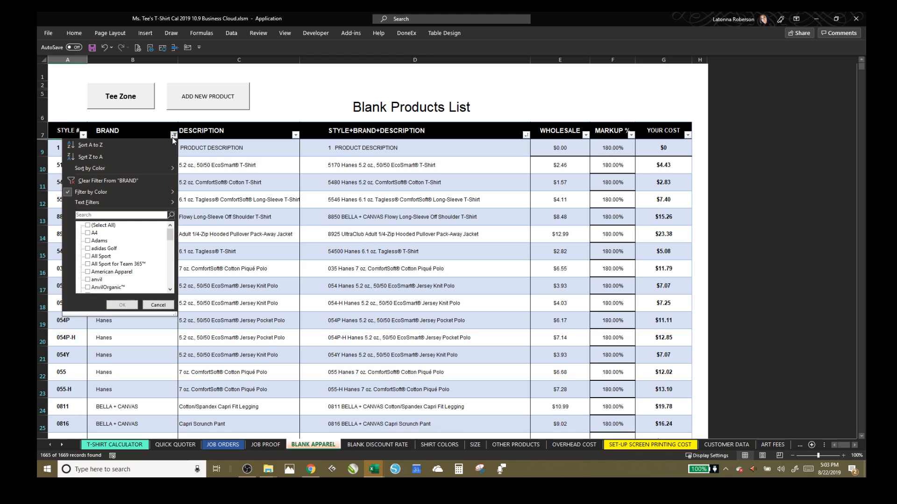
pyautogui.moveTo(81, 194)
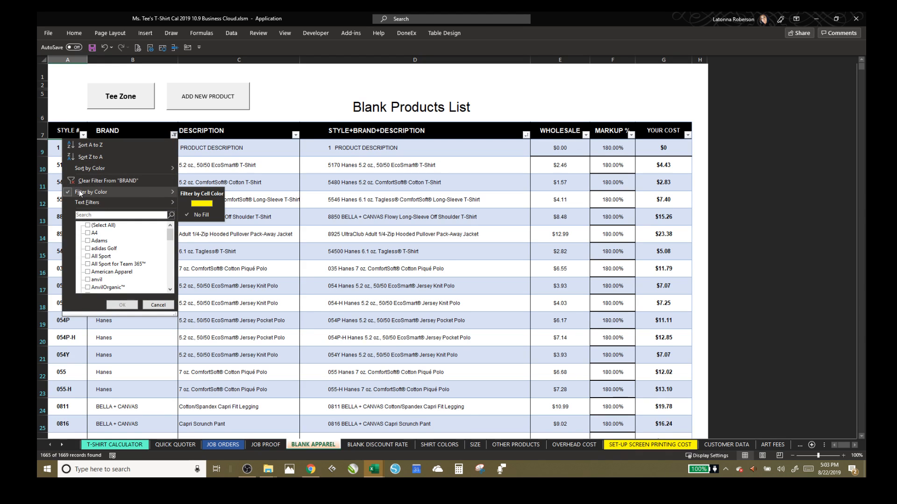
pyautogui.click(208, 204)
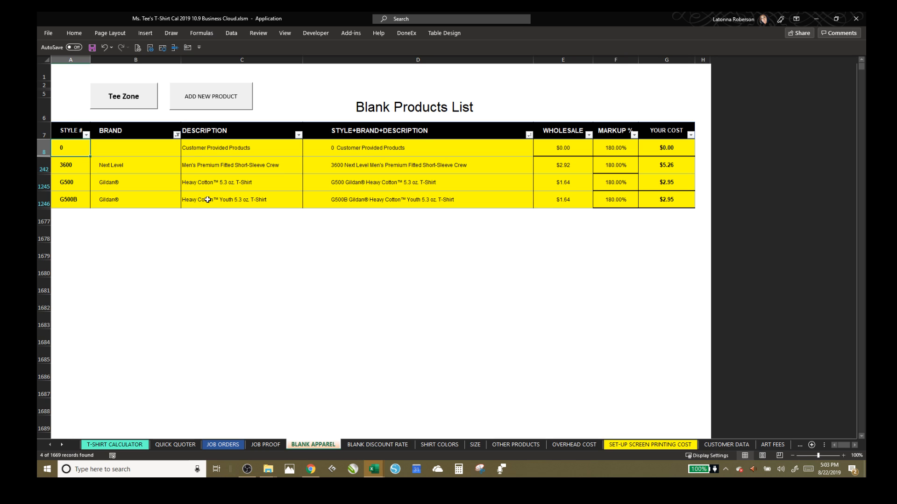
pyautogui.click(66, 165)
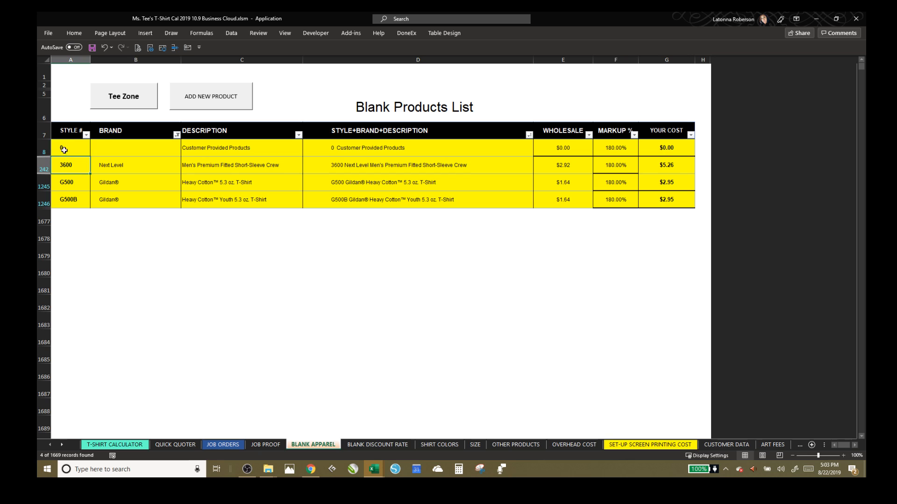
pyautogui.click(177, 137)
pyautogui.moveTo(88, 195)
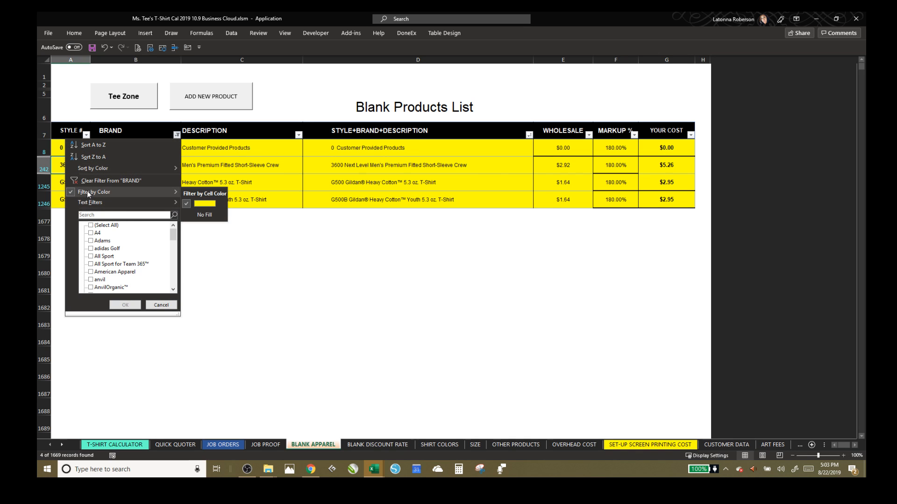
pyautogui.click(65, 130)
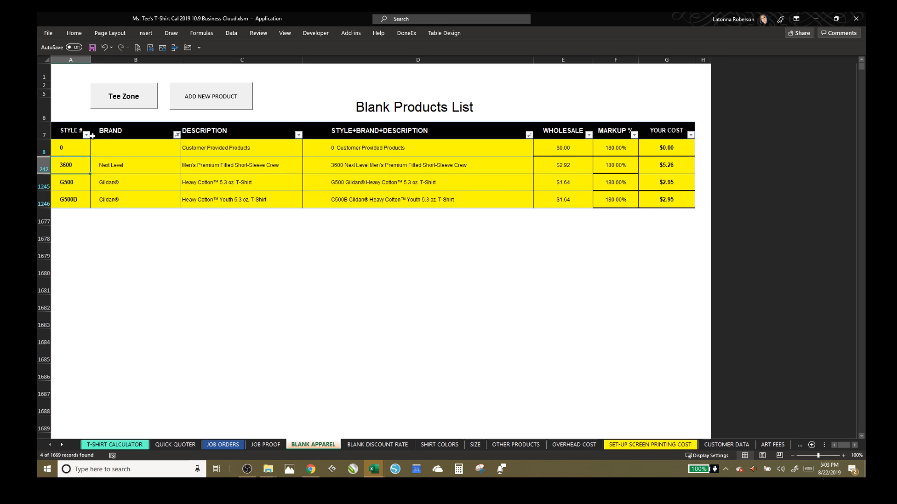
# - Apply a custom sort on the Style+Brand+Description column by cell color with yellow on top
pyautogui.click(87, 136)
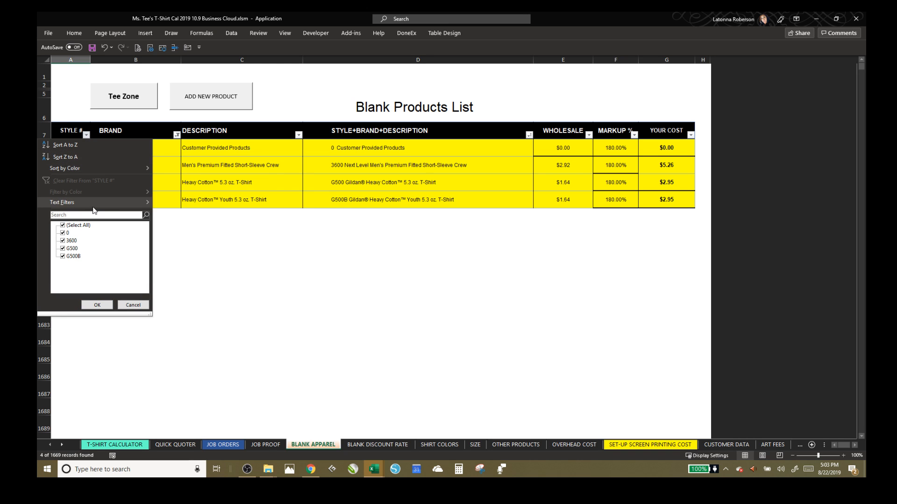
pyautogui.moveTo(108, 203)
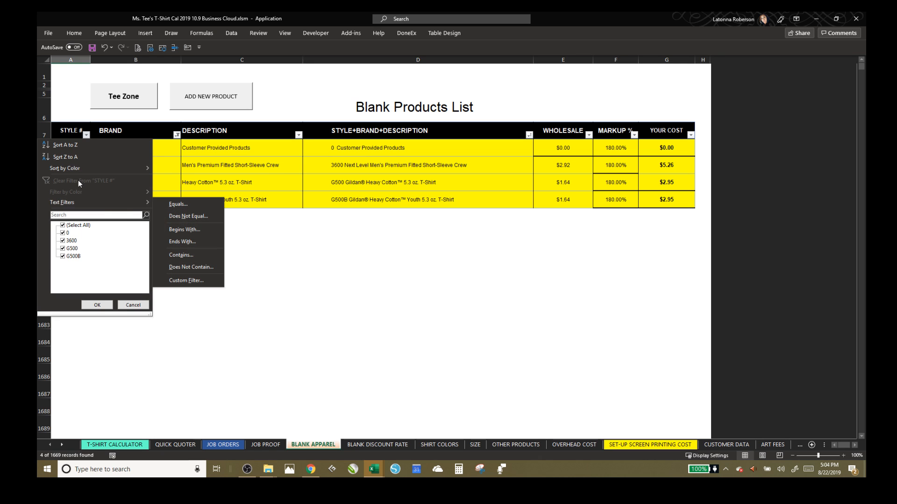
pyautogui.moveTo(64, 172)
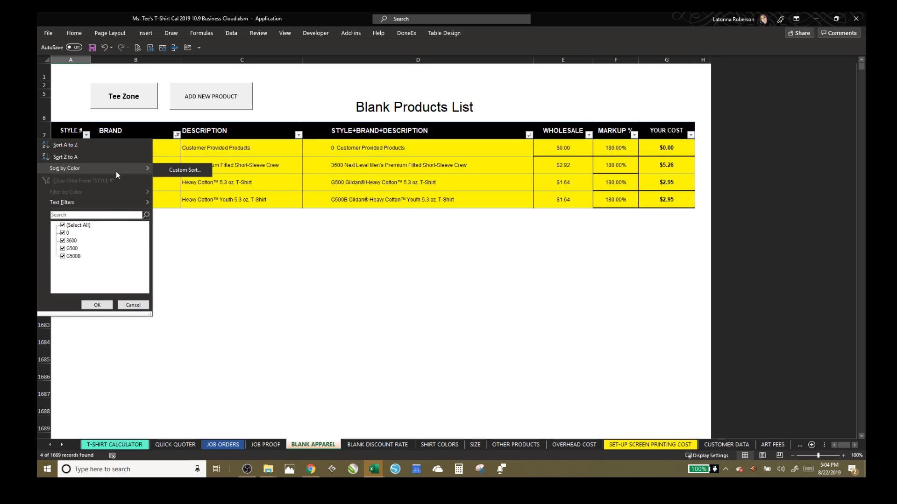
pyautogui.click(171, 170)
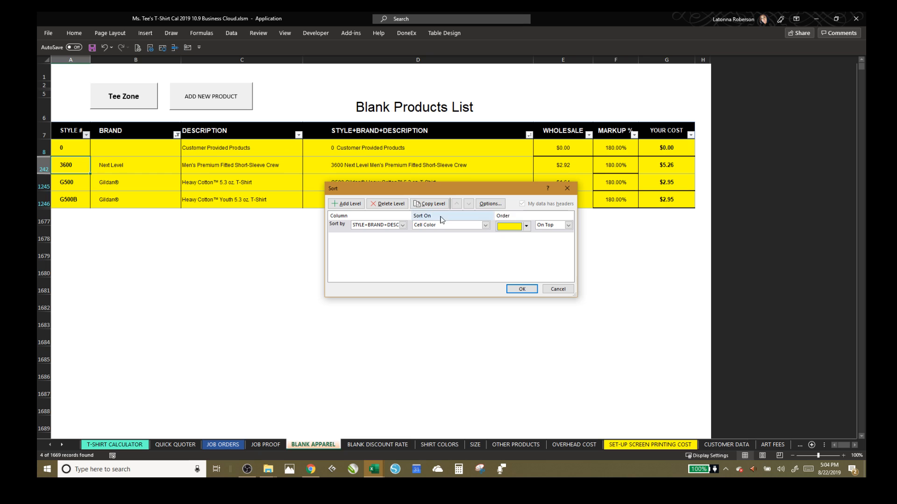
pyautogui.click(522, 288)
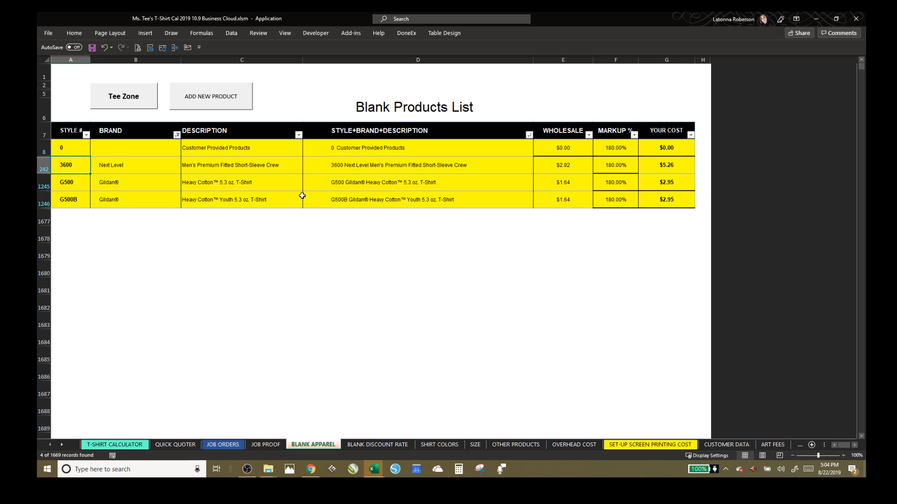
pyautogui.click(178, 136)
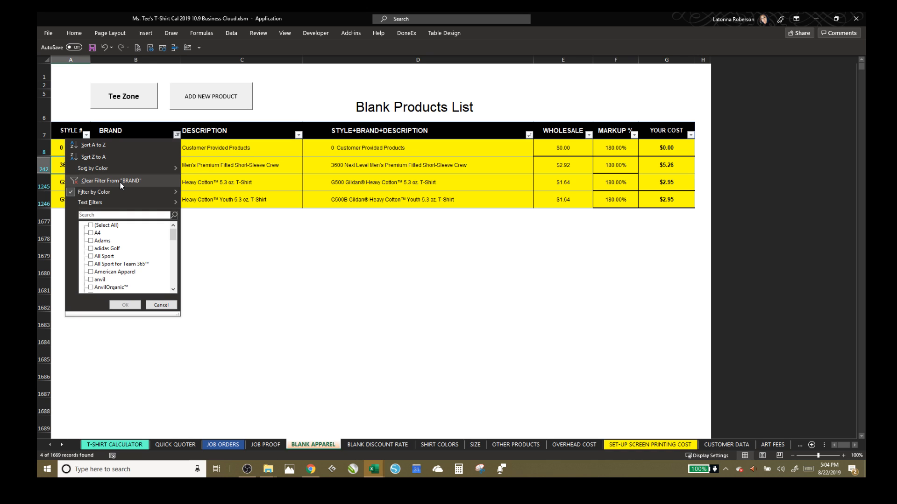
pyautogui.click(318, 307)
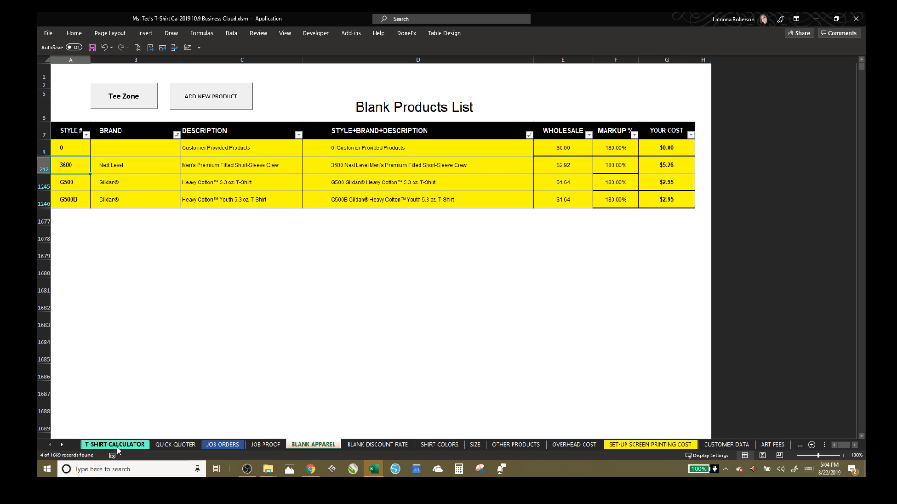
# - Open the Add Product form from the Tee Zone shop manager, examine its product list and close the form
pyautogui.click(134, 102)
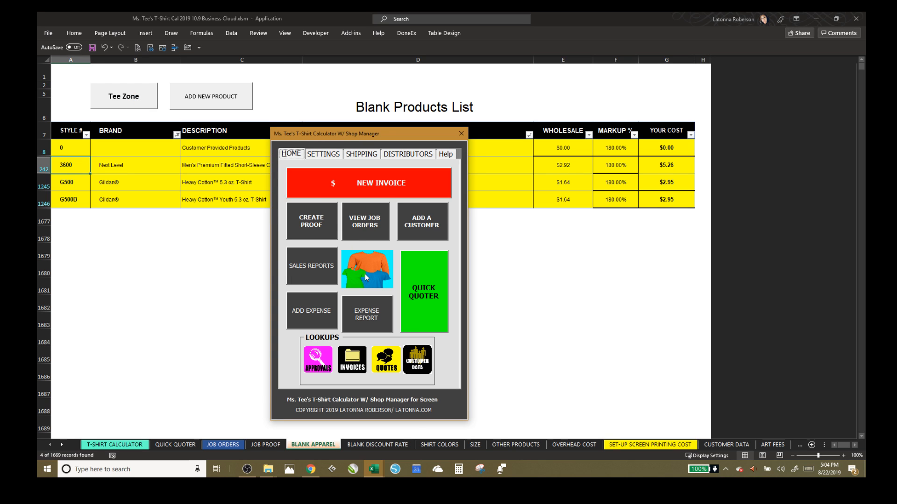
pyautogui.click(367, 278)
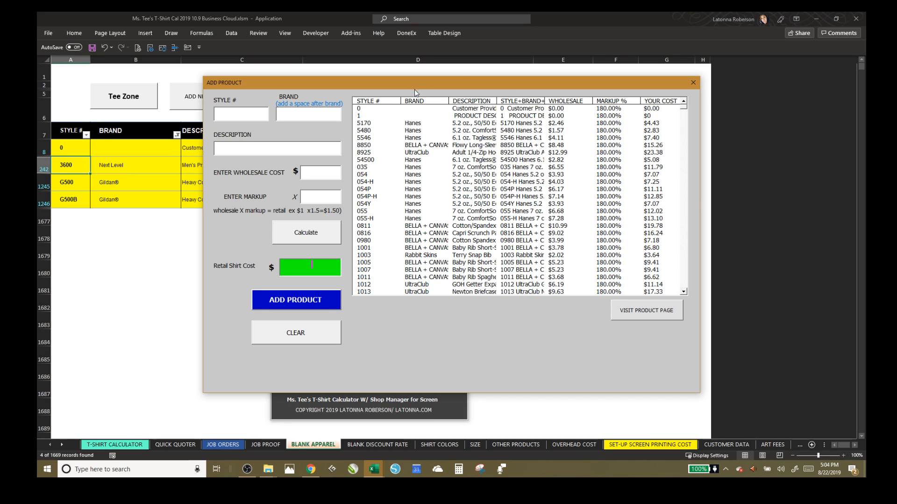
pyautogui.moveTo(414, 88); pyautogui.dragTo(275, 151)
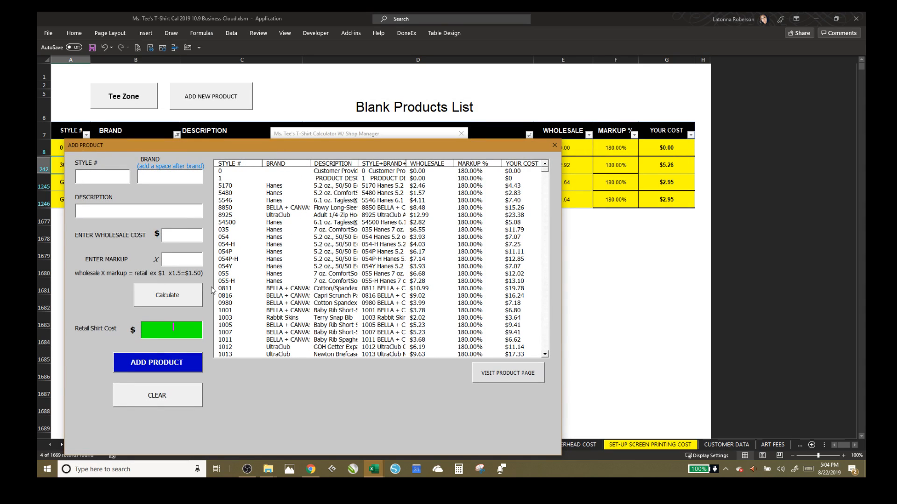
pyautogui.click(543, 171)
pyautogui.moveTo(544, 170)
pyautogui.mouseDown()
pyautogui.moveTo(543, 207)
pyautogui.moveTo(551, 155)
pyautogui.mouseUp()
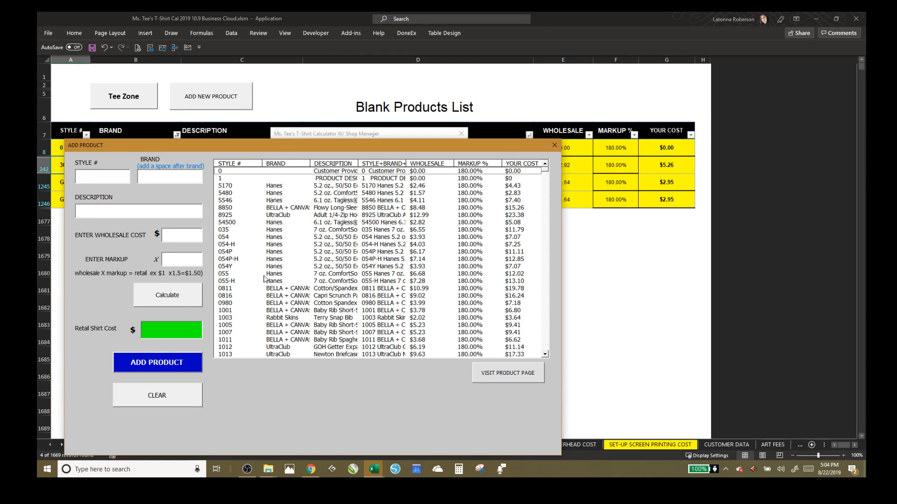
pyautogui.click(554, 146)
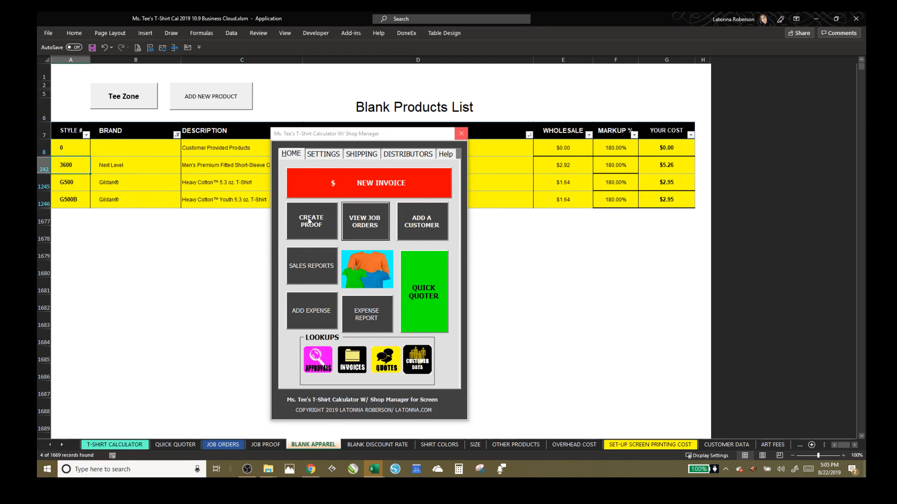
# - Open a new invoice with the shop manager window moved aside, and clear the entries on the invoice form
pyautogui.click(330, 188)
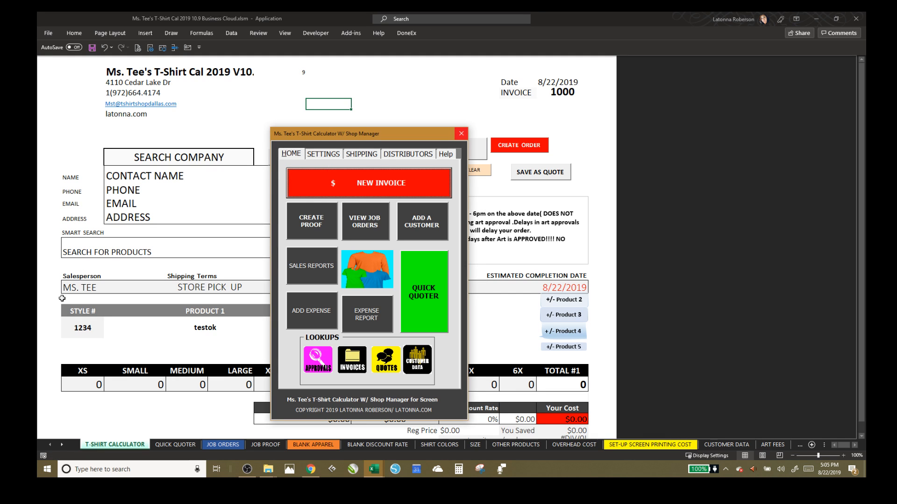
pyautogui.moveTo(382, 137); pyautogui.dragTo(720, 63)
pyautogui.click(477, 176)
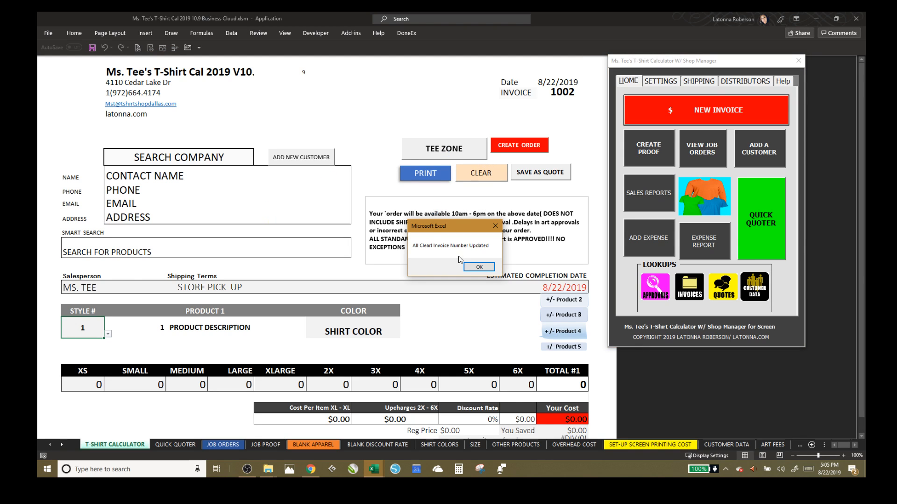
pyautogui.click(477, 268)
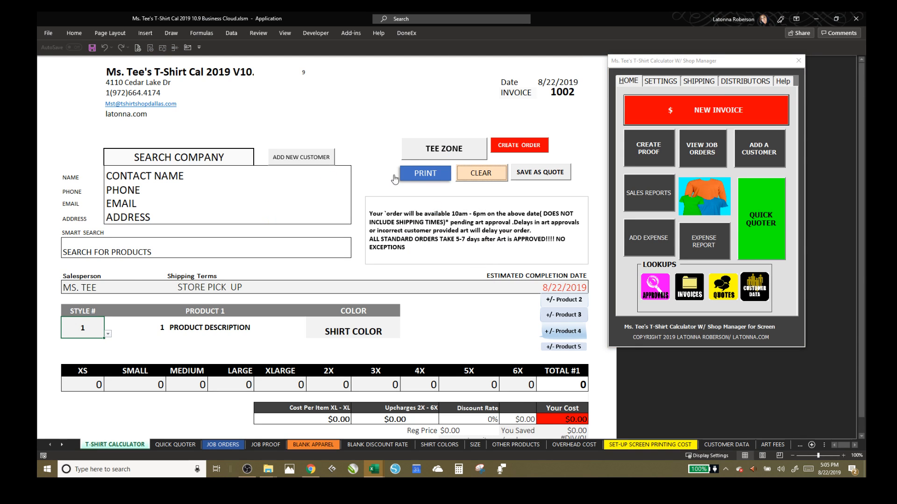
# - Check the style list on the invoice, and clear the Brand column filter on the Blank Apparel sheet
pyautogui.click(108, 334)
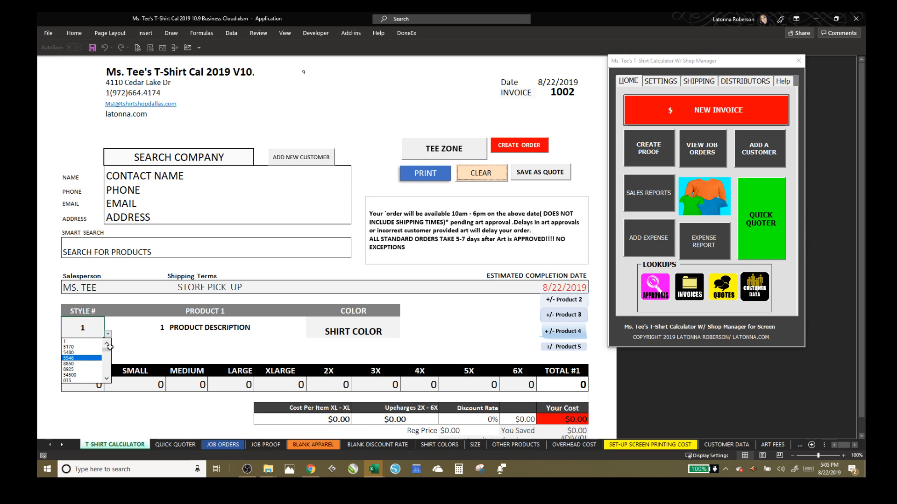
pyautogui.scroll(1, 107, 348)
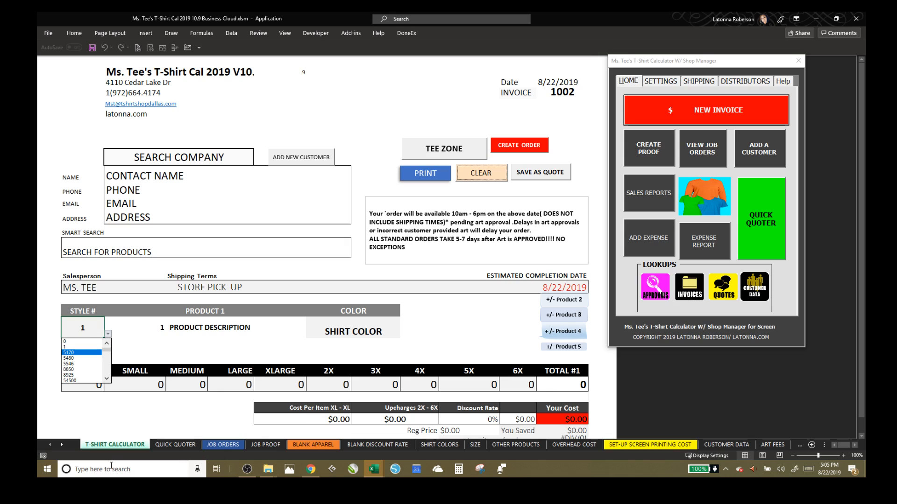
pyautogui.click(313, 447)
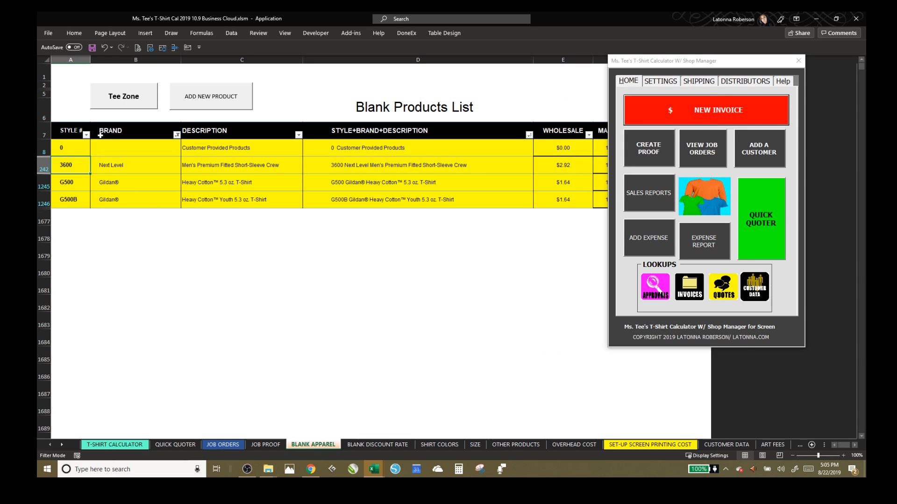
pyautogui.click(86, 135)
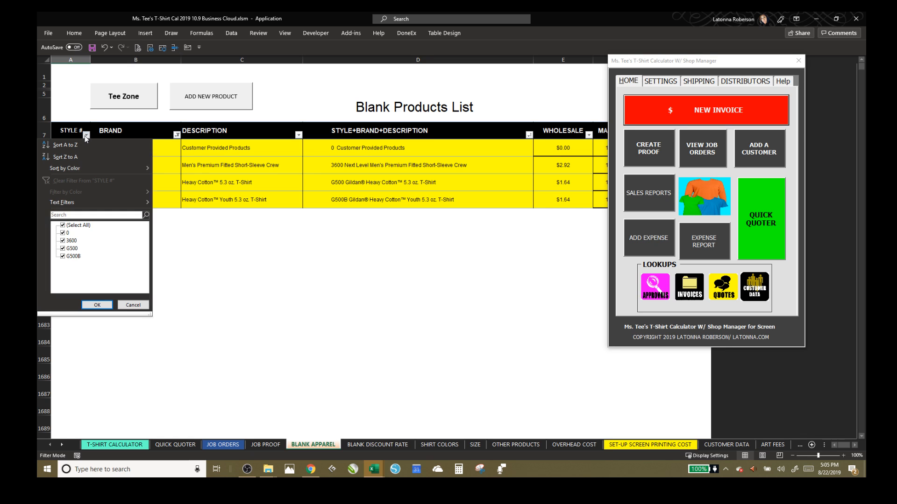
pyautogui.click(86, 136)
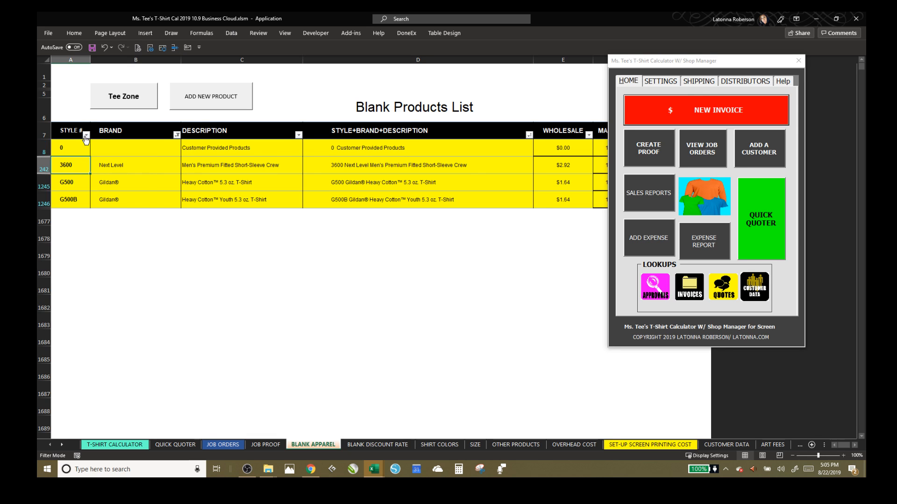
pyautogui.click(85, 135)
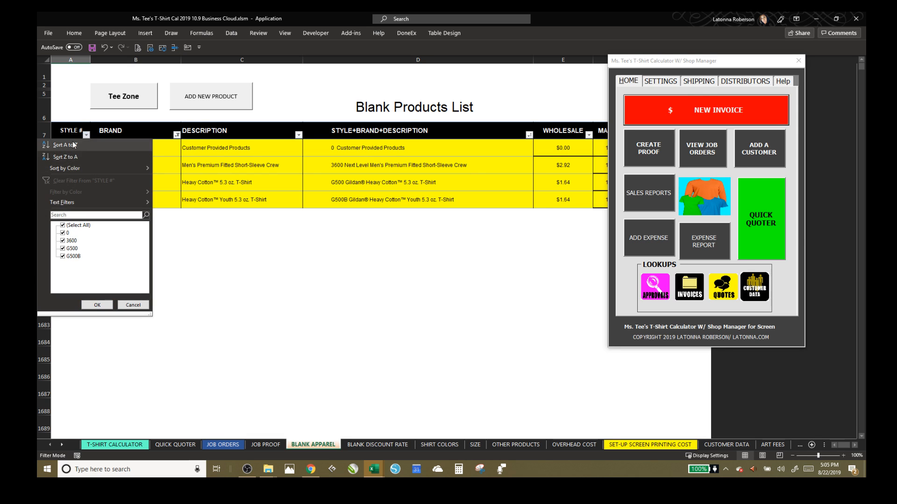
pyautogui.click(176, 135)
pyautogui.click(177, 135)
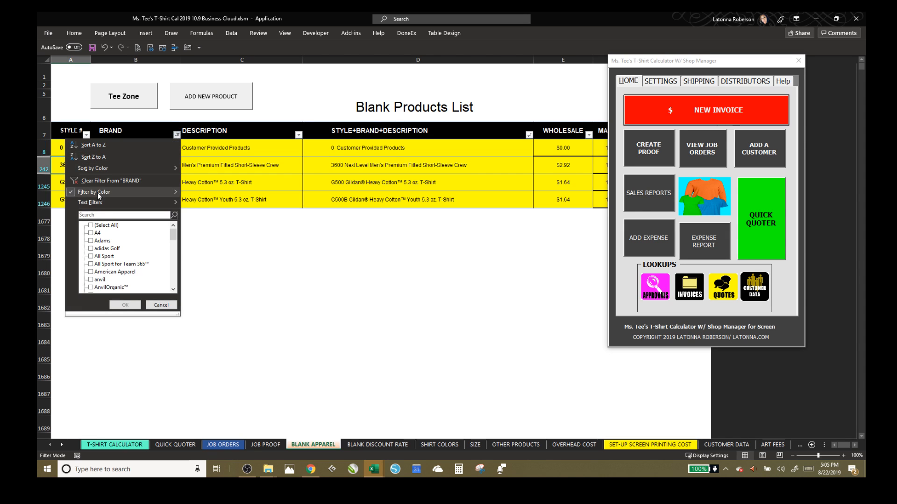
pyautogui.click(91, 181)
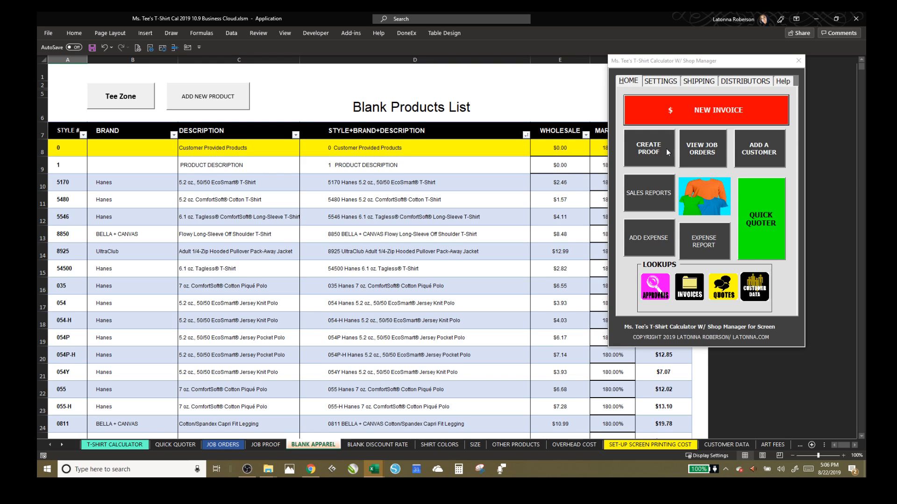
# - Start a new invoice from the shop manager and choose style 5170 for Product 1
pyautogui.click(690, 115)
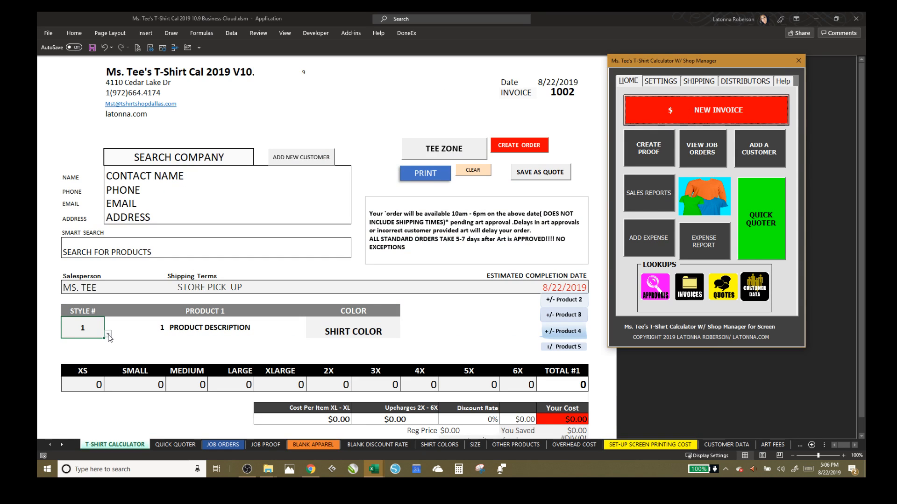
pyautogui.click(108, 334)
pyautogui.click(72, 345)
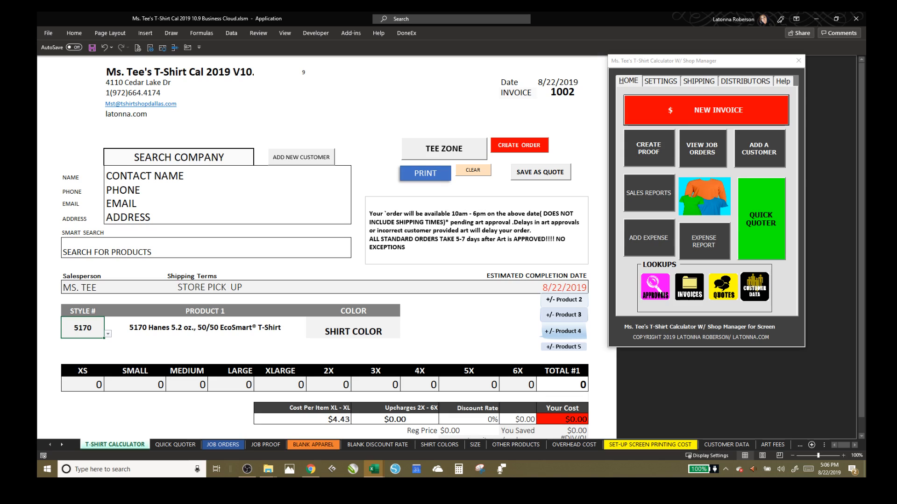
# - Try the unlisted style number 500 for Product 1, and replace it with style 5546 from the list
pyautogui.write('500')
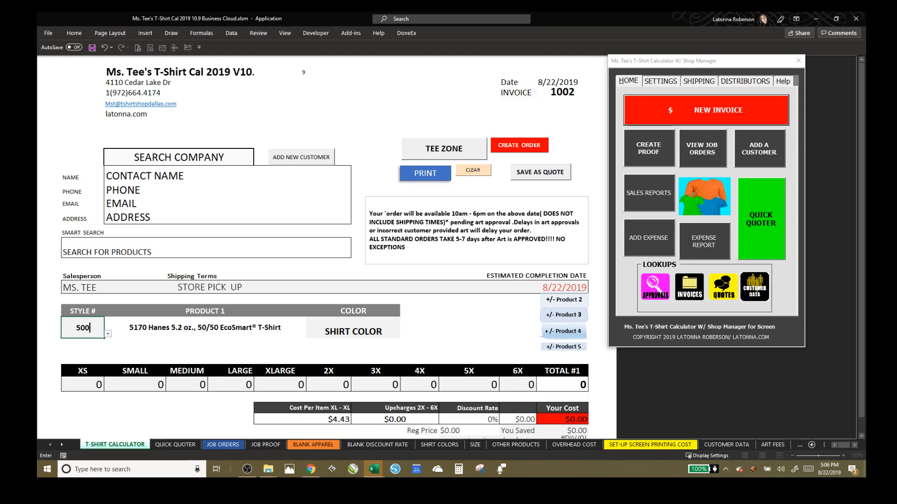
pyautogui.press('Return')
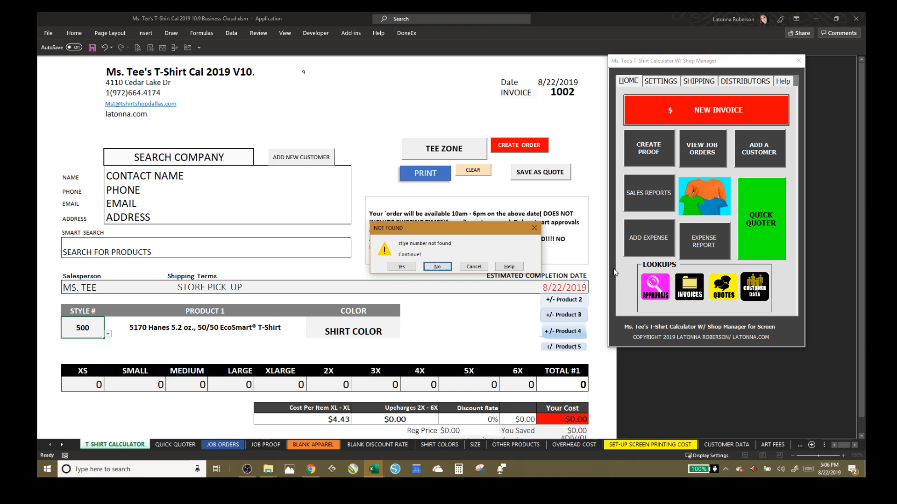
pyautogui.click(401, 266)
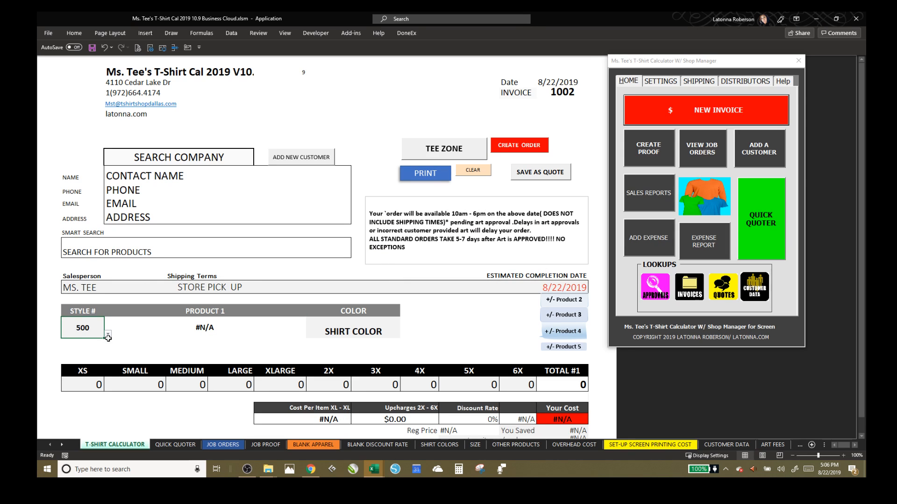
pyautogui.click(108, 334)
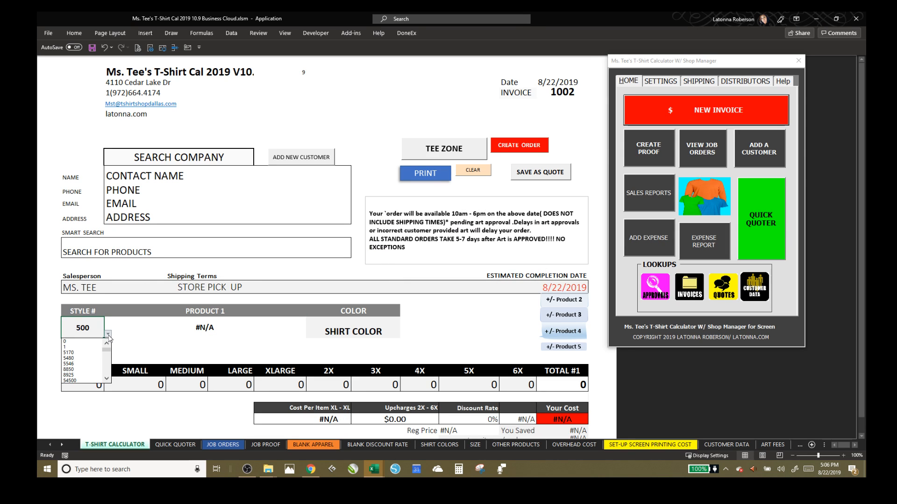
pyautogui.click(71, 364)
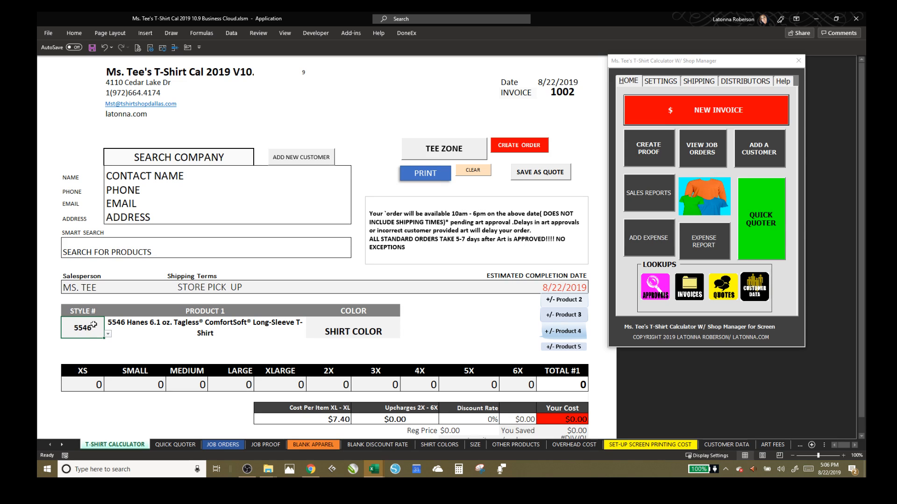
# - Try redr as the Product 1 shirt color, and correct the entry to red
pyautogui.click(324, 333)
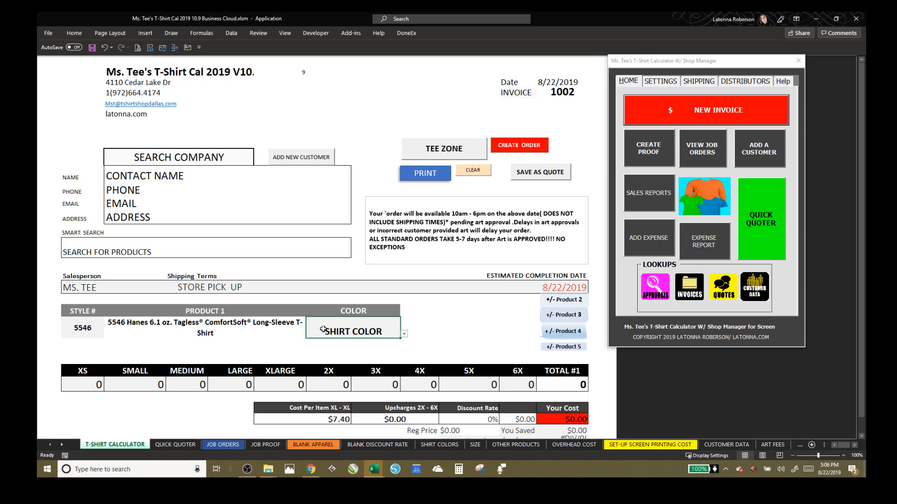
pyautogui.write('redr')
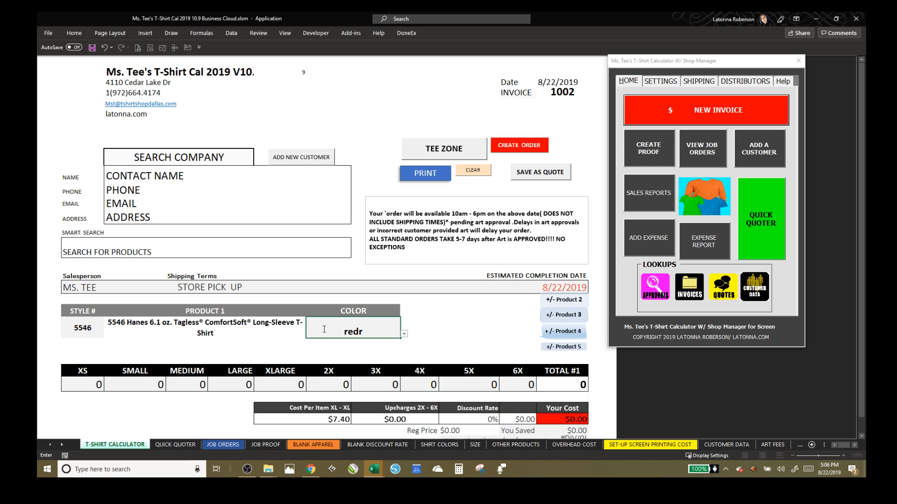
pyautogui.press('Return')
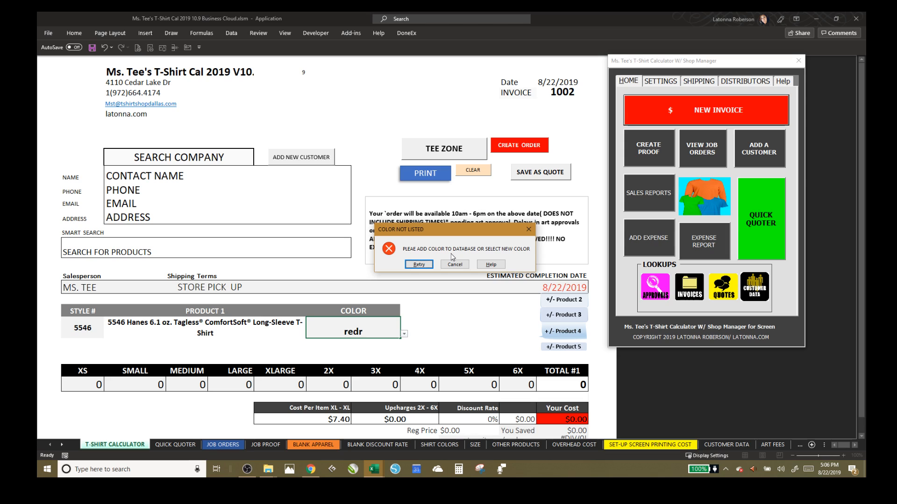
pyautogui.click(423, 267)
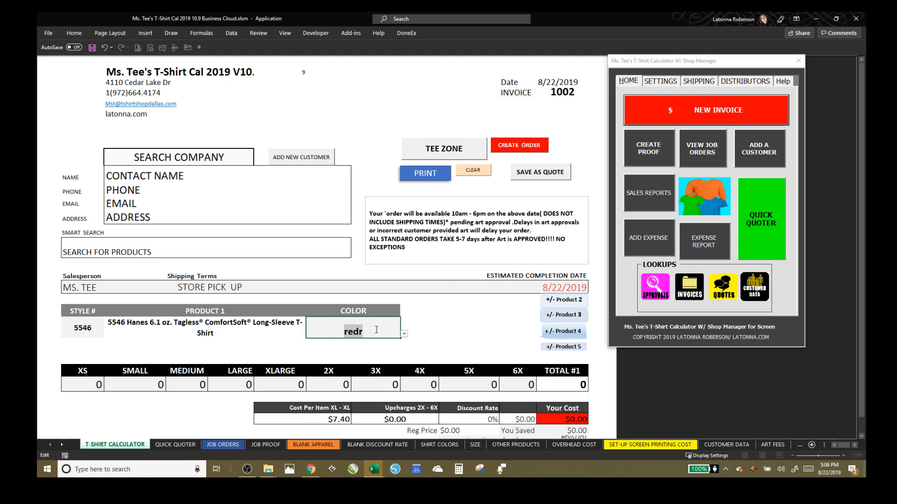
pyautogui.press('BackSpace')
pyautogui.write('red')
pyautogui.press('Tab')
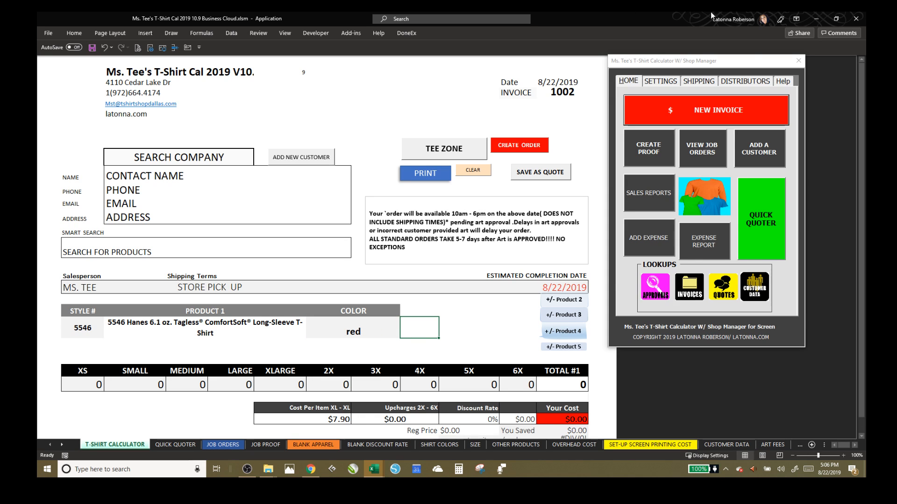
# - Examine the Data Validation input message and error alert options, try turning off the invalid-data alert, and cancel the changes
pyautogui.click(227, 34)
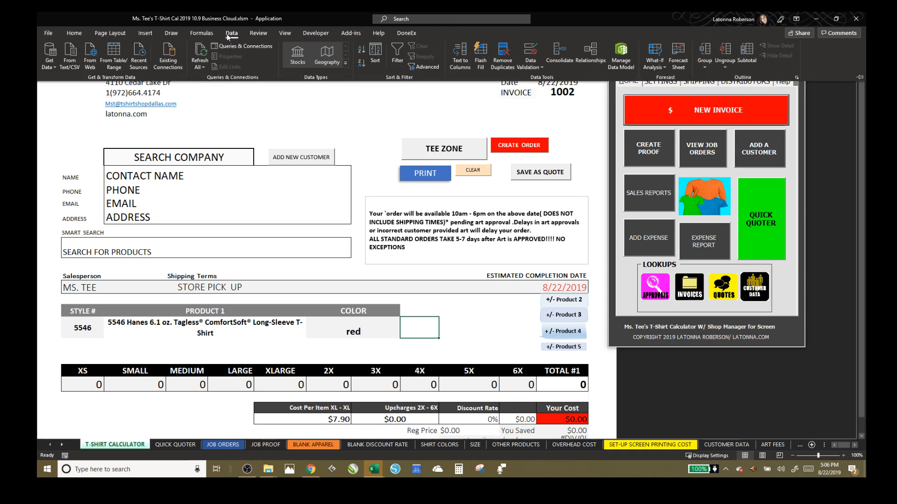
pyautogui.click(530, 67)
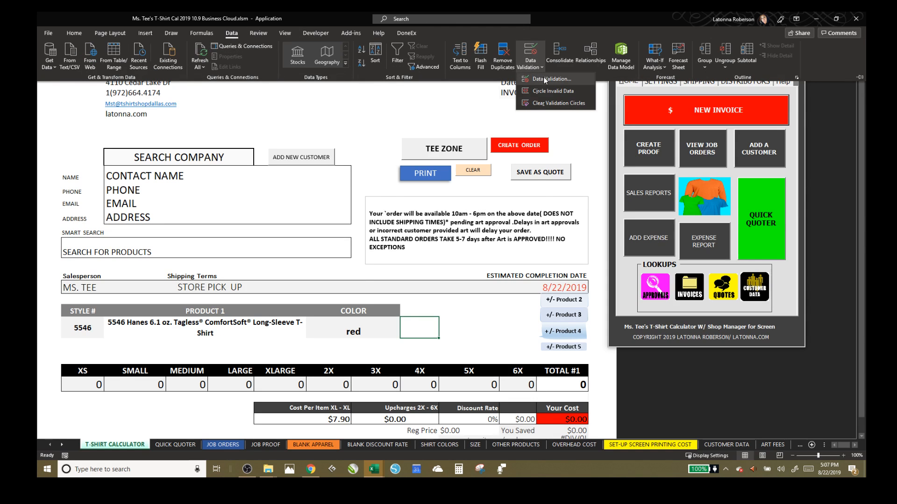
pyautogui.click(544, 80)
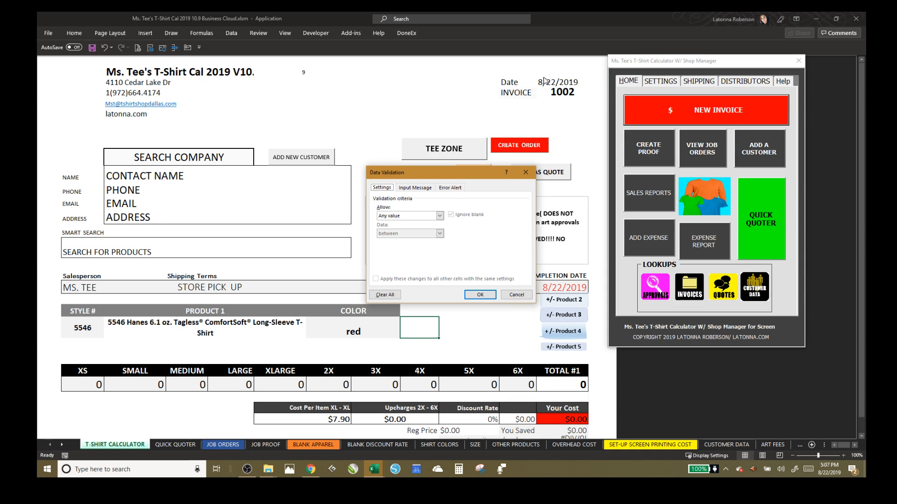
pyautogui.click(414, 187)
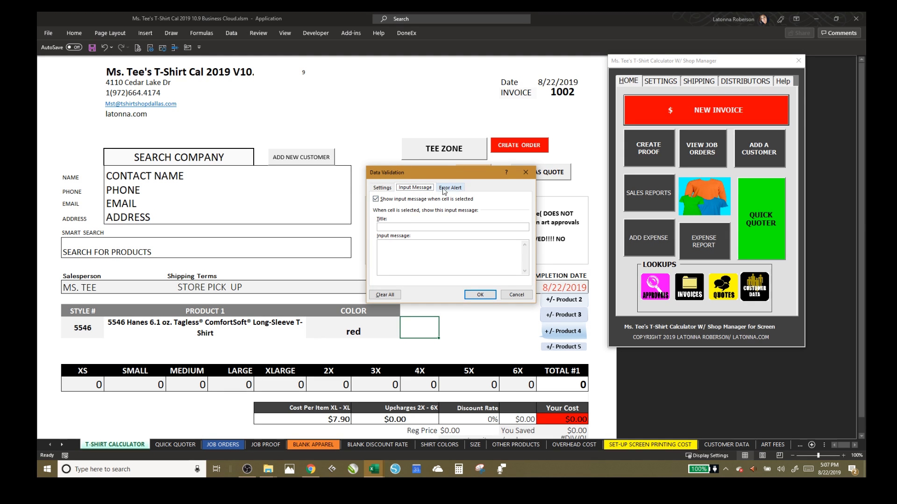
pyautogui.click(450, 187)
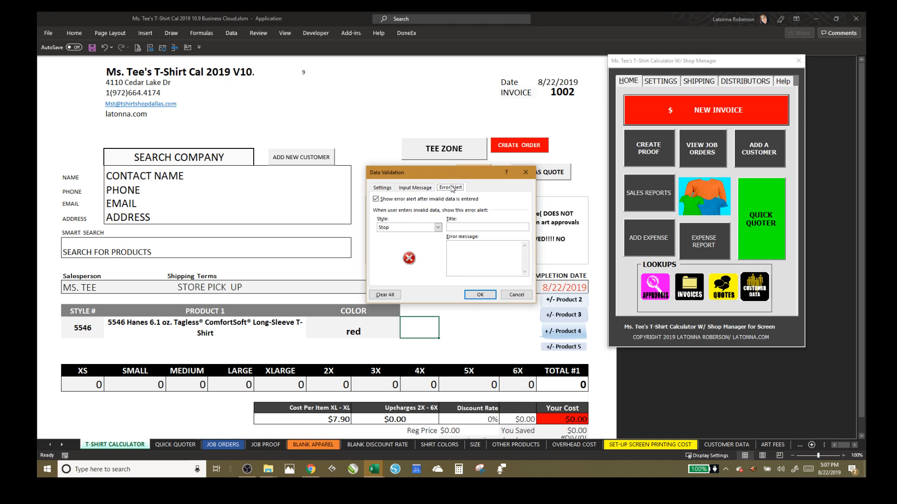
pyautogui.click(376, 199)
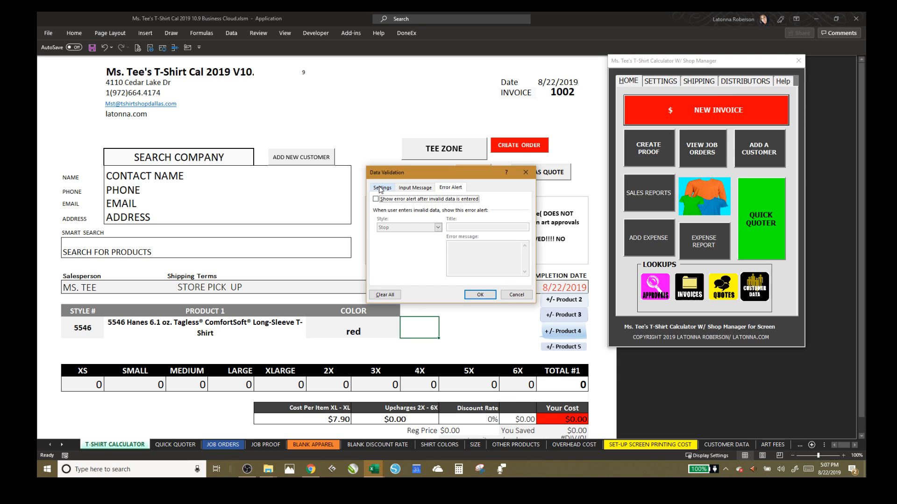
pyautogui.click(516, 295)
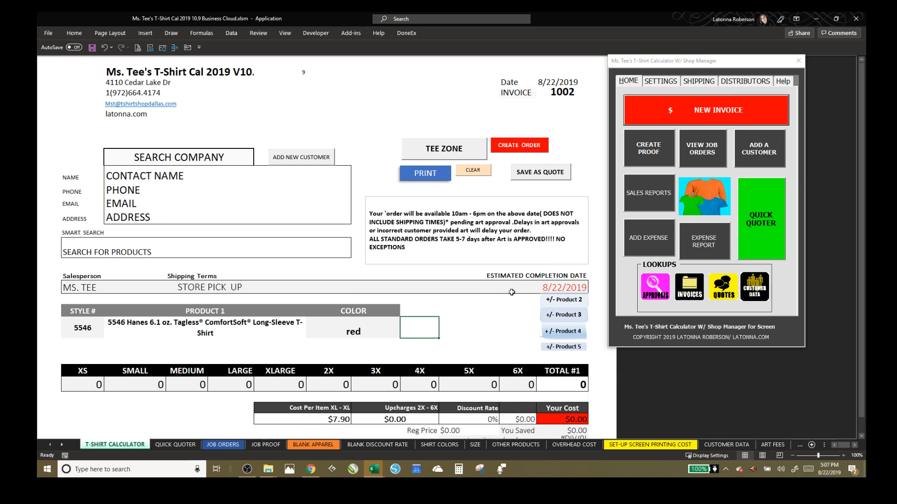
# - Enter 5000 as the Product 1 style number and accept it although it is not in the list
pyautogui.click(74, 331)
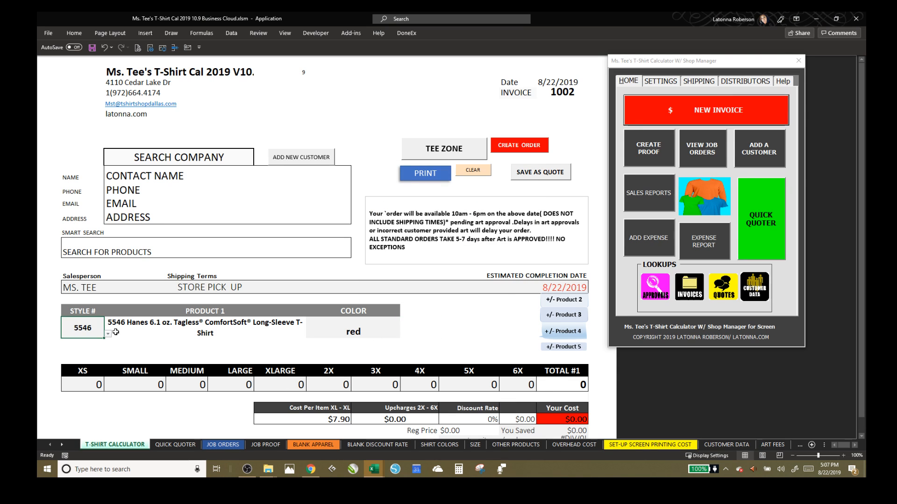
pyautogui.click(108, 334)
pyautogui.click(68, 342)
pyautogui.write('5000')
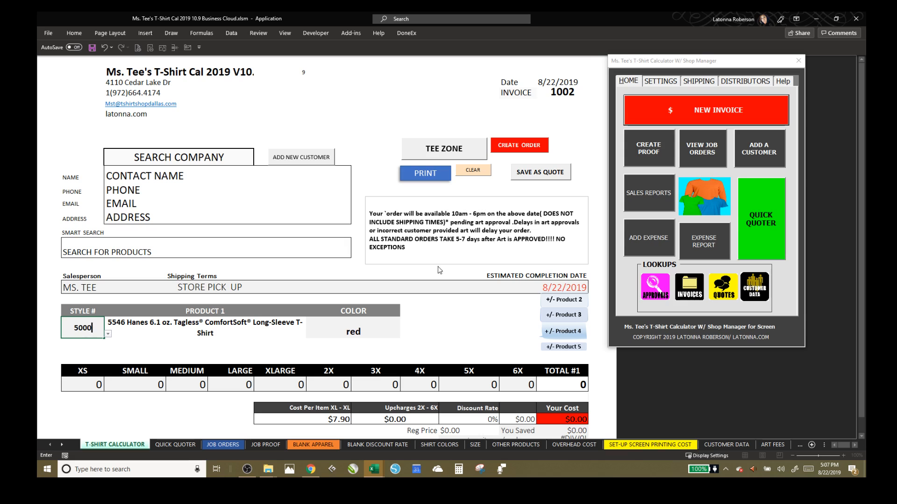
pyautogui.press('Return')
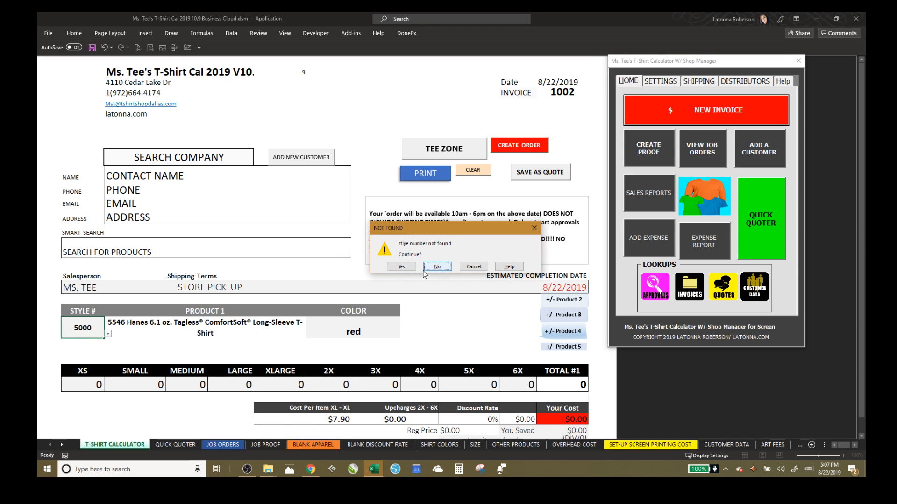
pyautogui.click(401, 266)
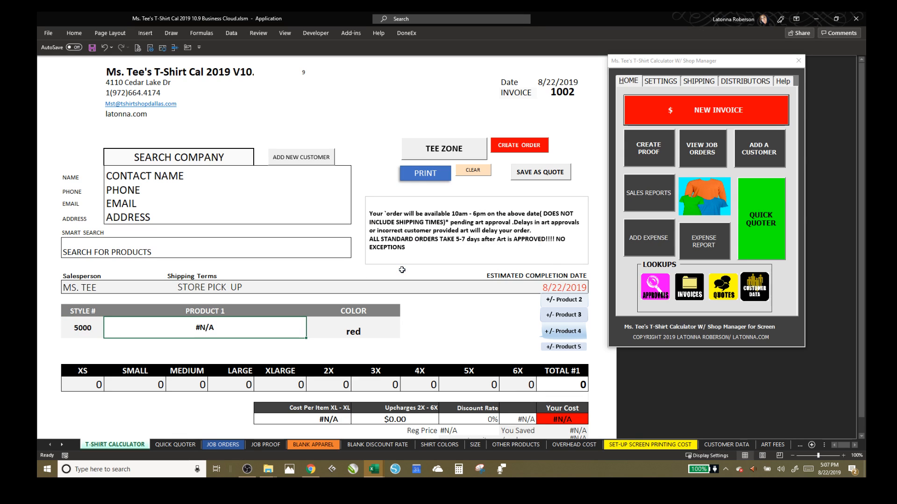
# - Set the Product 1 style number to G500
pyautogui.click(97, 330)
pyautogui.click(108, 333)
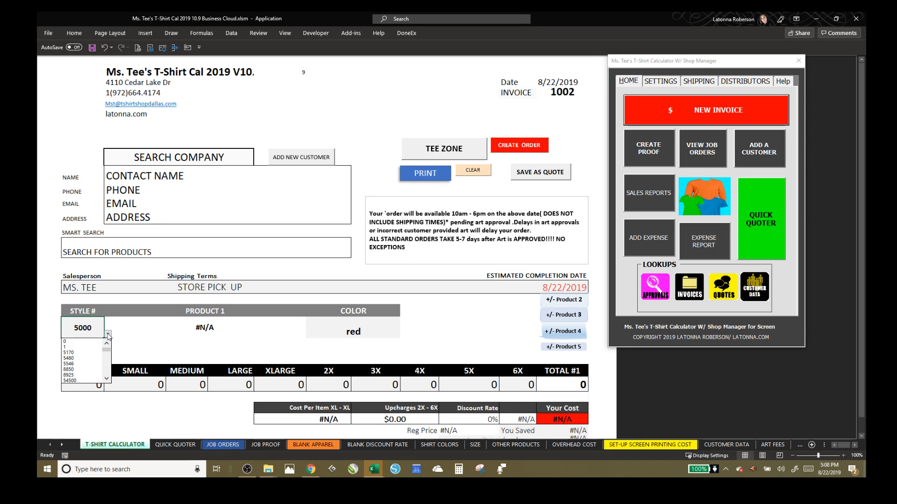
pyautogui.click(79, 319)
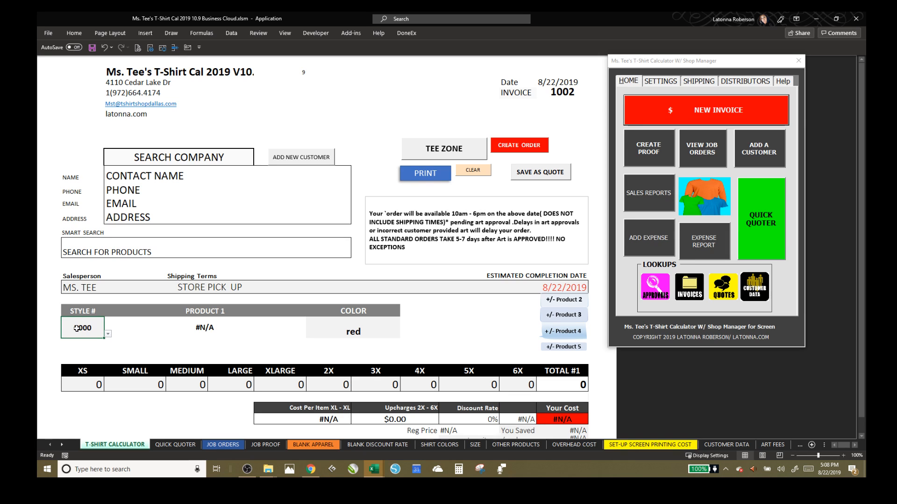
pyautogui.write('5500')
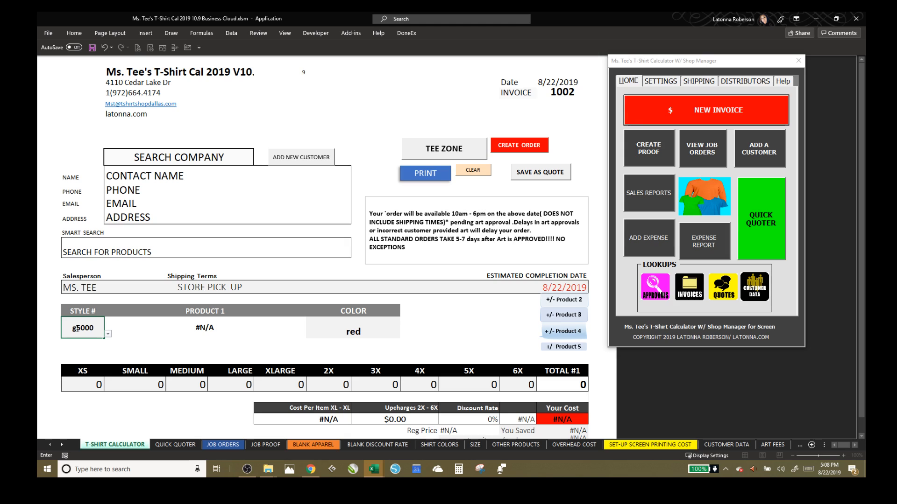
pyautogui.press('Tab')
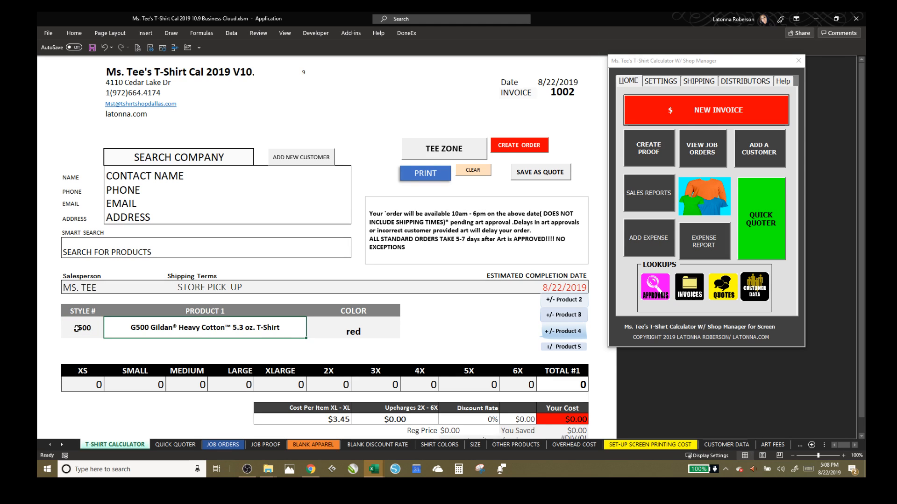
# - Try 3600 as a typed Product 1 style number, and choose 3600 from the list of styles instead
pyautogui.click(76, 329)
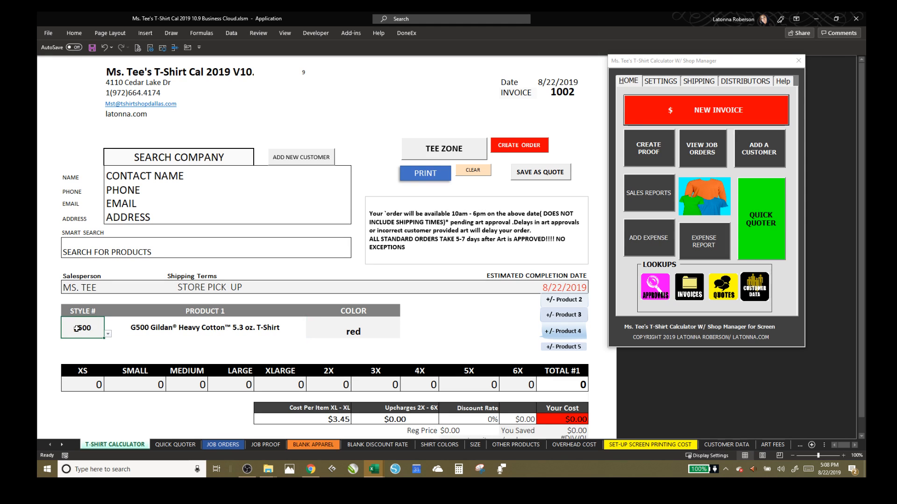
pyautogui.write('3600')
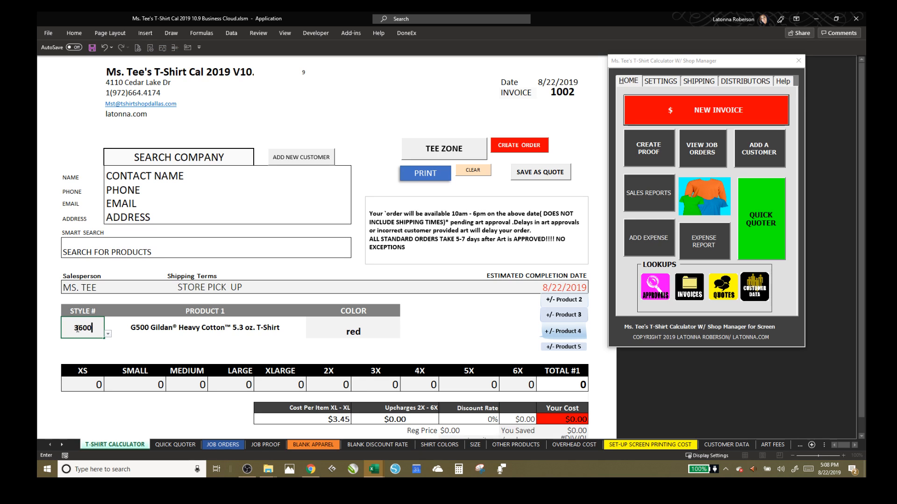
pyautogui.press('Return')
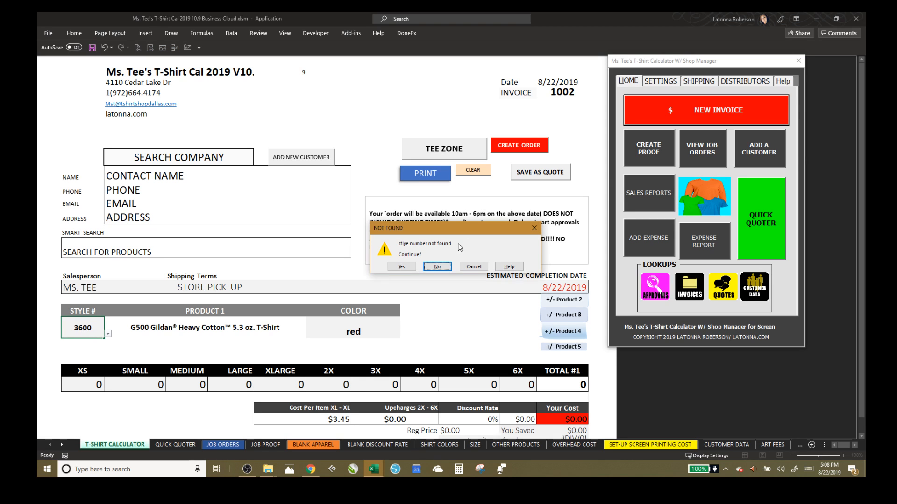
pyautogui.click(438, 269)
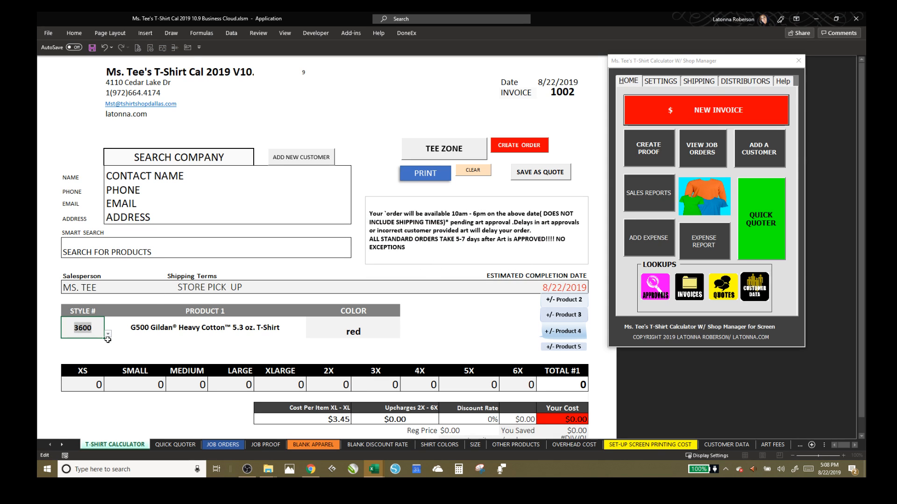
pyautogui.press('Return')
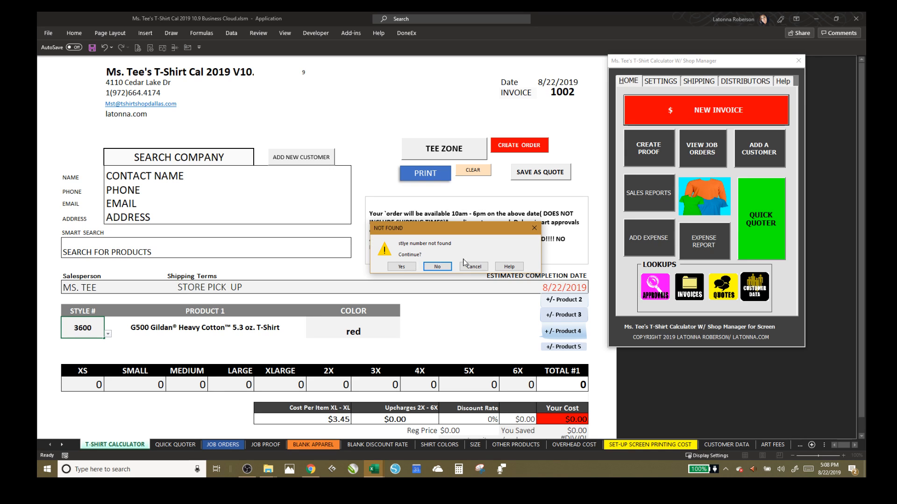
pyautogui.click(401, 266)
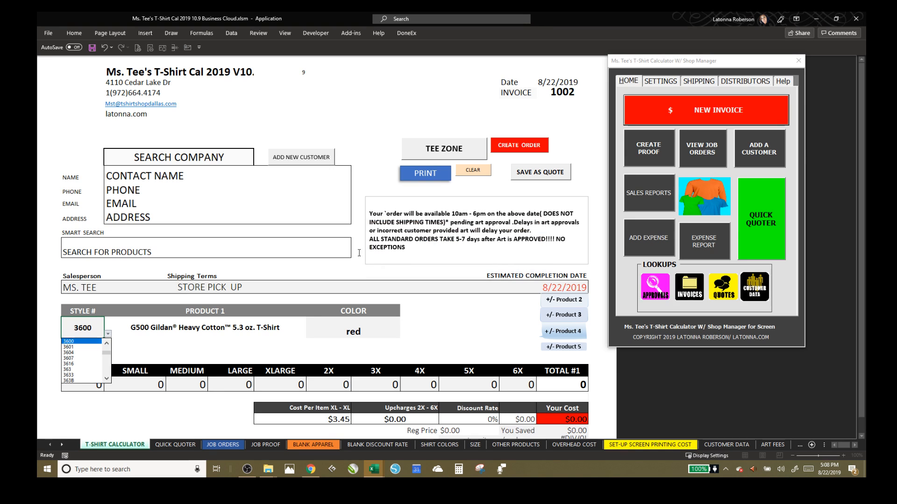
pyautogui.click(77, 342)
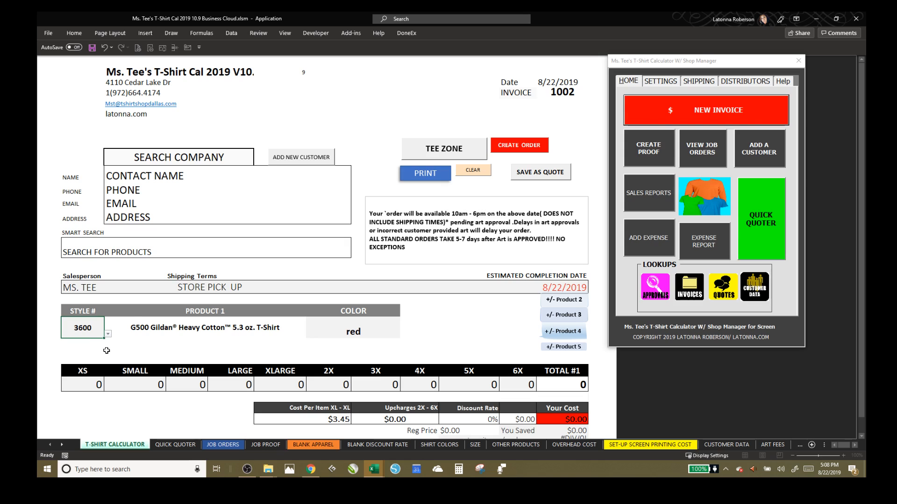
pyautogui.click(107, 353)
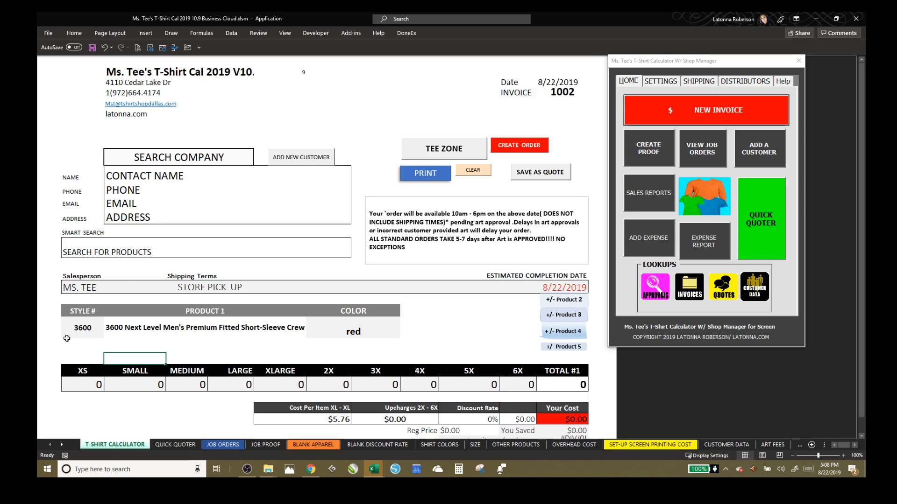
# - Retype 3600 as the Product 1 style number and accept it as a manual entry
pyautogui.click(80, 334)
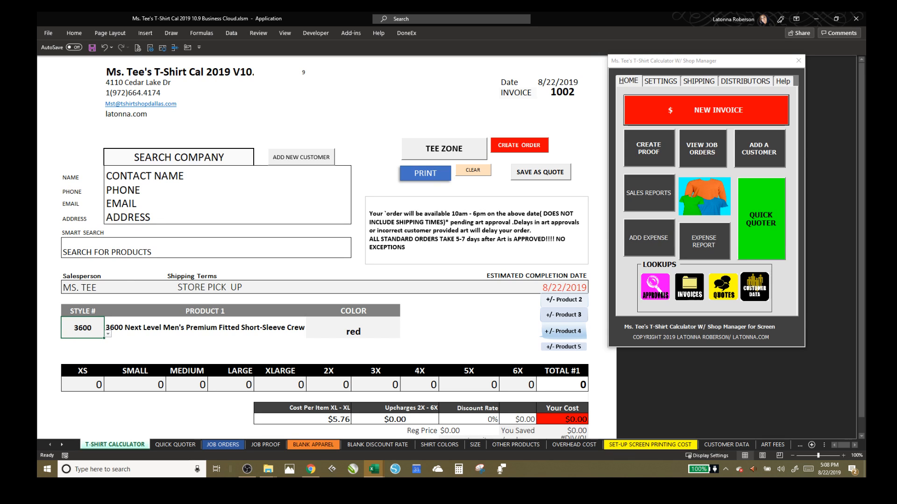
pyautogui.write('3600')
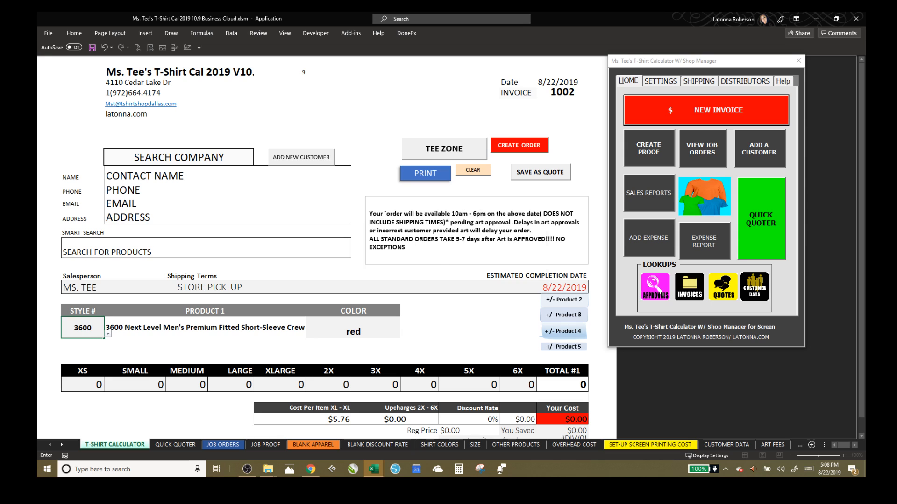
pyautogui.press('Return')
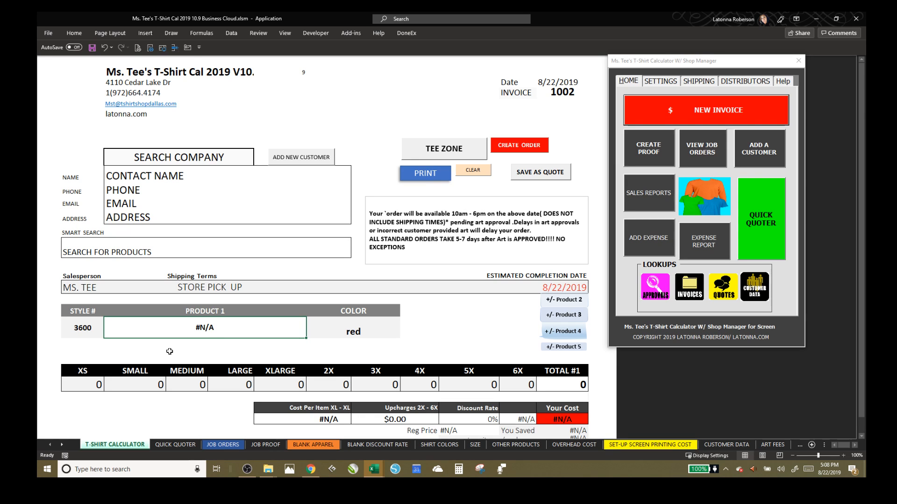
# - Choose the listed style 3600 for Product 1, and replace it with the listed style 3616
pyautogui.click(88, 328)
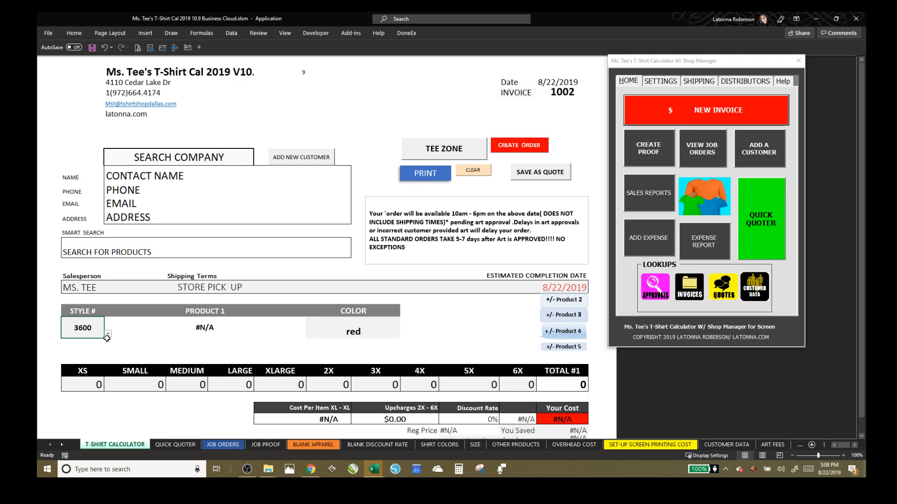
pyautogui.click(108, 334)
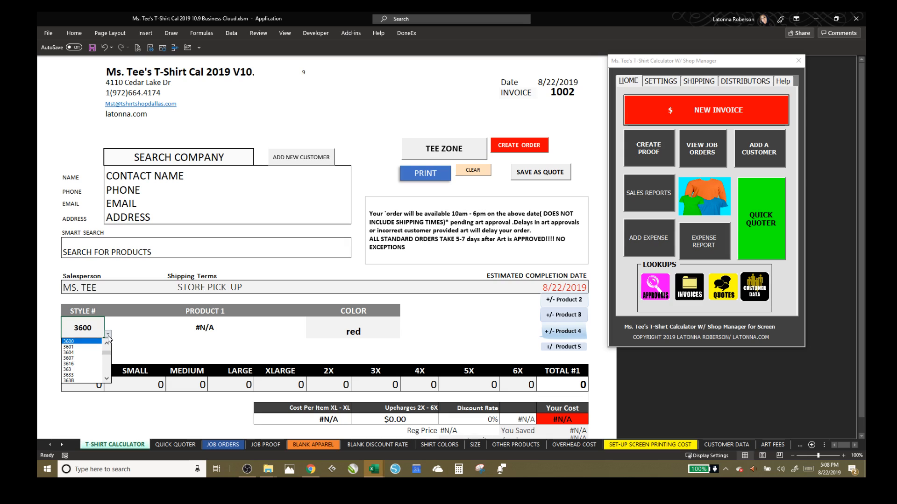
pyautogui.click(71, 343)
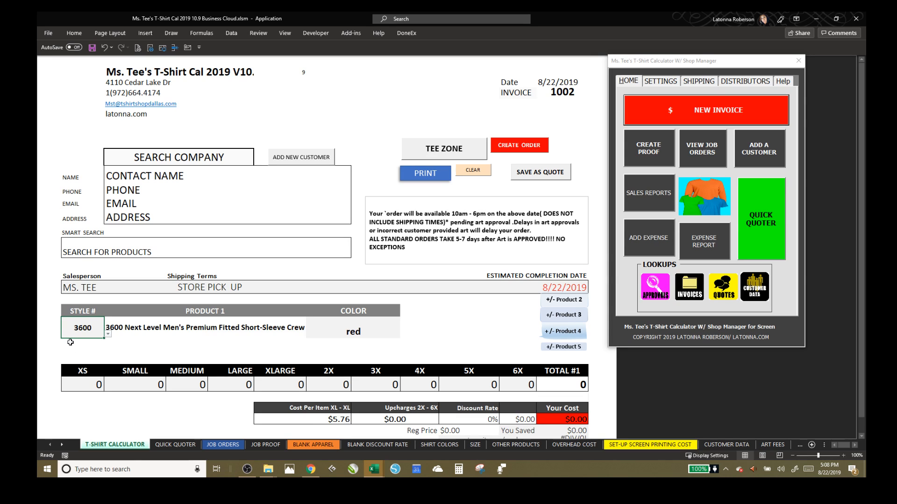
pyautogui.click(108, 335)
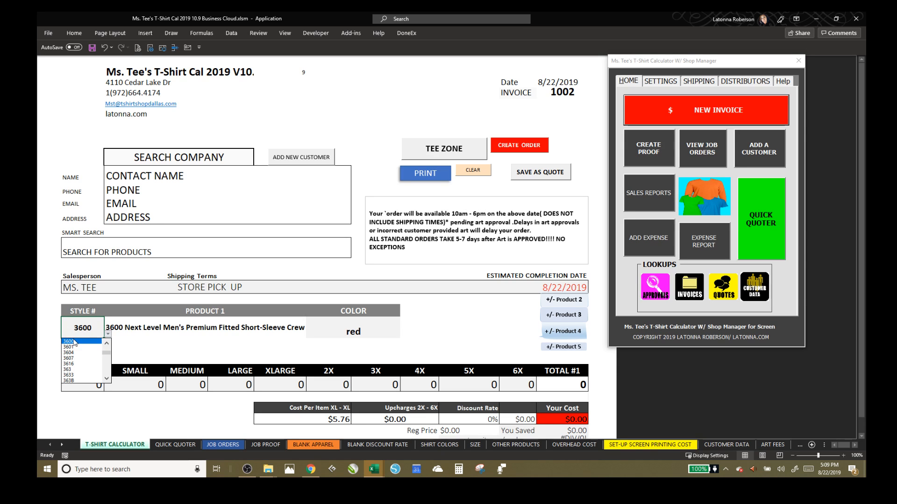
pyautogui.click(69, 364)
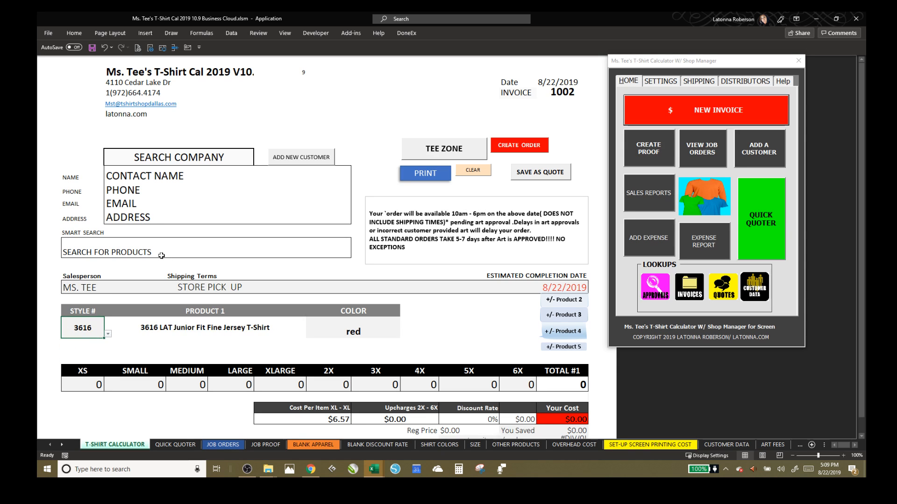
# - Search the products for ladies in Smart Search and browse the matching styles
pyautogui.click(82, 257)
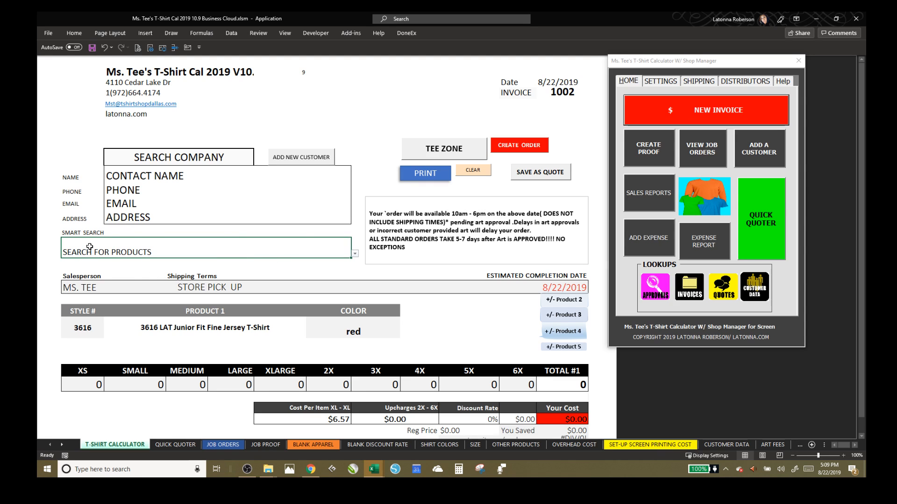
pyautogui.write('gild')
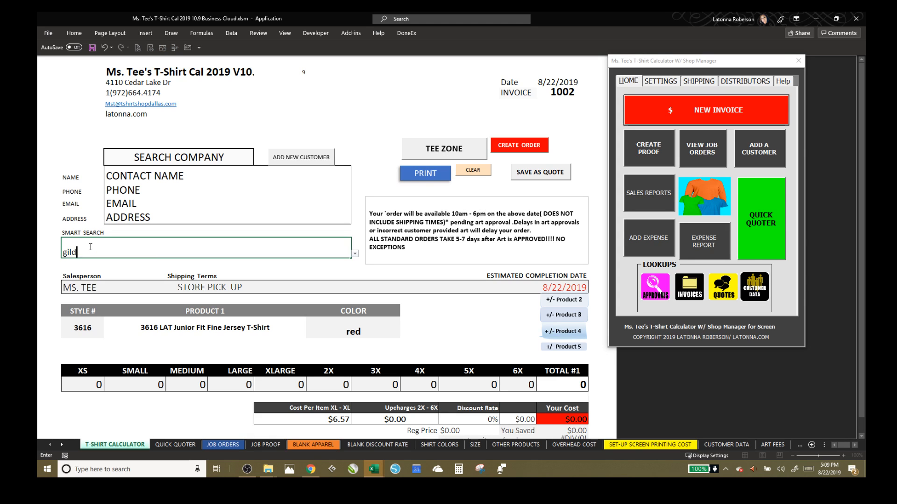
pyautogui.press('BackSpace')
pyautogui.press('BackSpace')
pyautogui.press('BackSpace')
pyautogui.write('dies')
pyautogui.press('Tab')
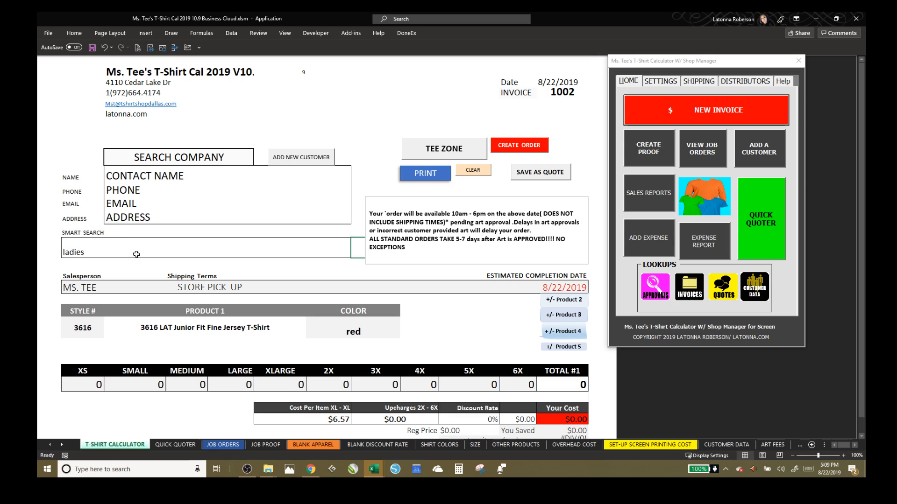
pyautogui.click(337, 252)
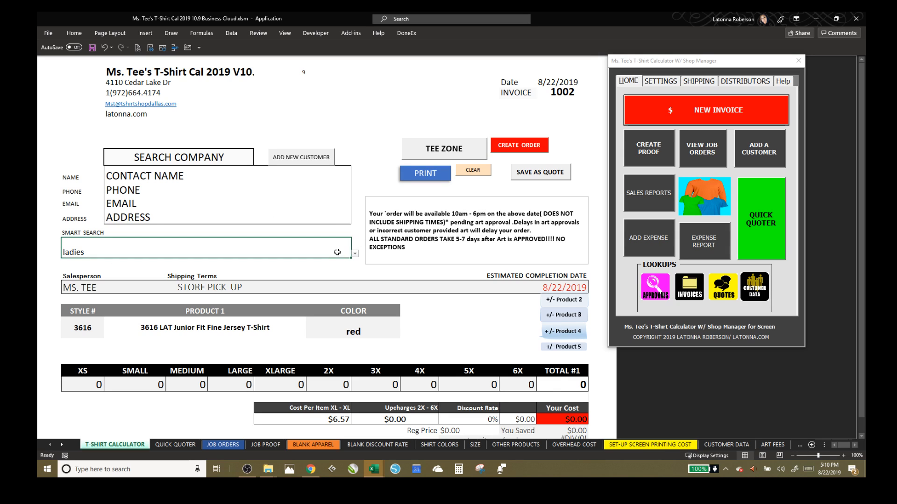
pyautogui.click(355, 254)
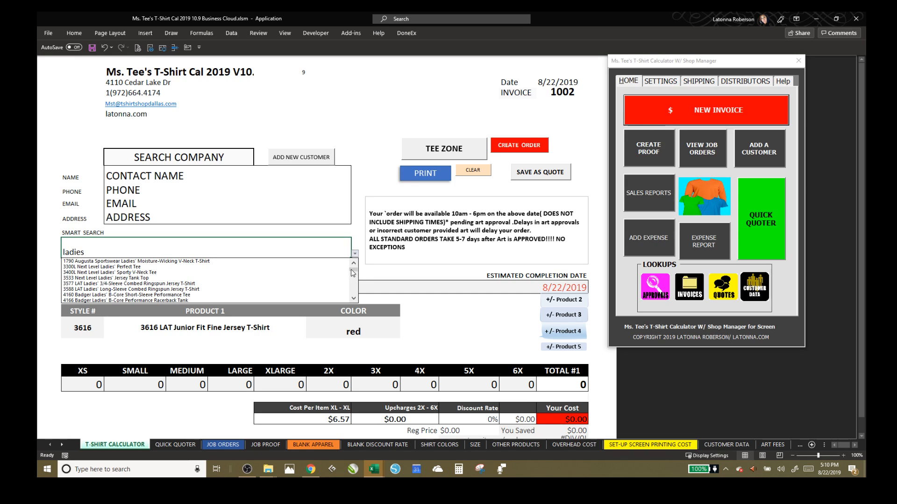
pyautogui.moveTo(351, 270); pyautogui.dragTo(355, 291)
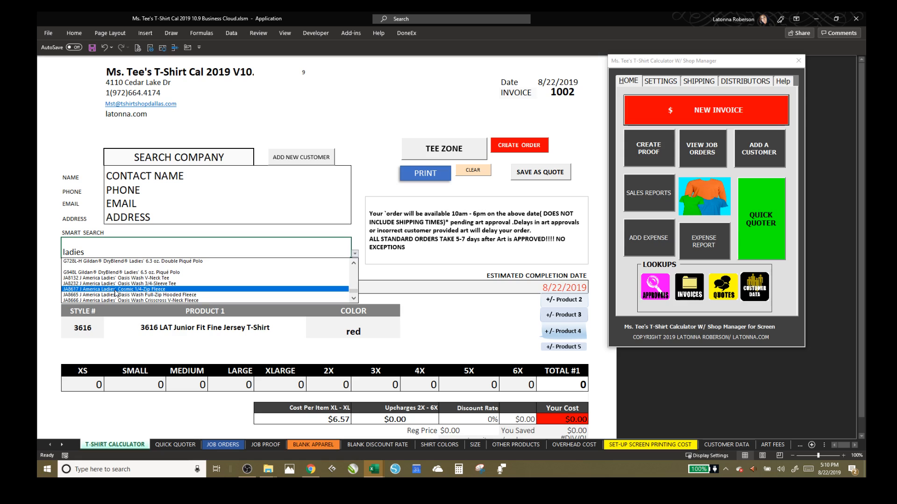
# - Search the products for baseball in Smart Search and choose the 3200neon BELLA + CANVAS 3/4-Sleeve Baseball T-Shirt
pyautogui.click(87, 250)
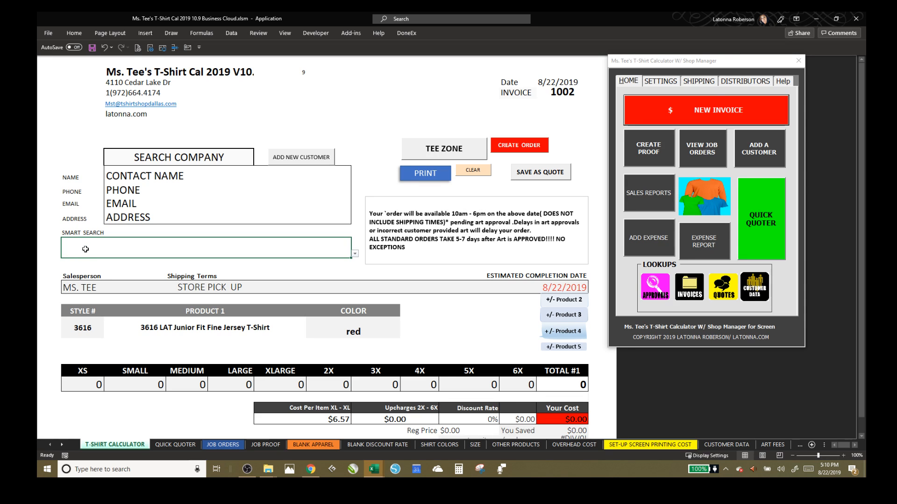
pyautogui.write('base')
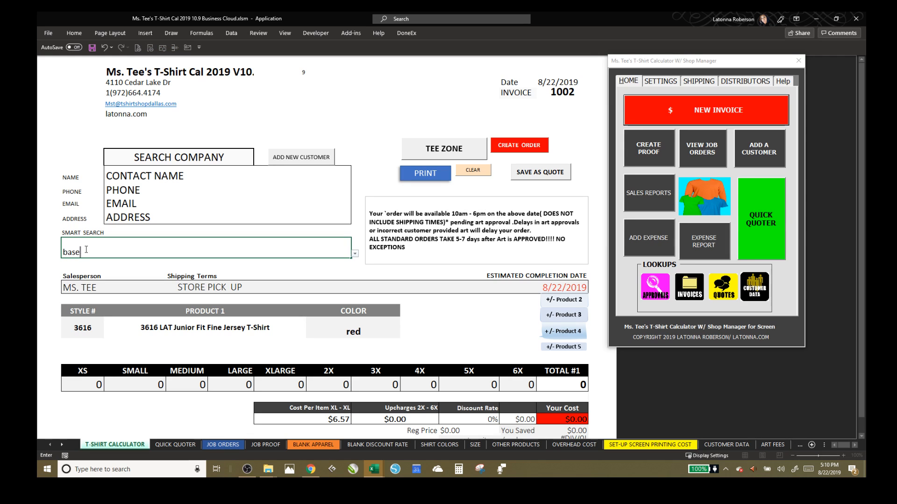
pyautogui.write('ball')
pyautogui.press('Return')
pyautogui.click(167, 248)
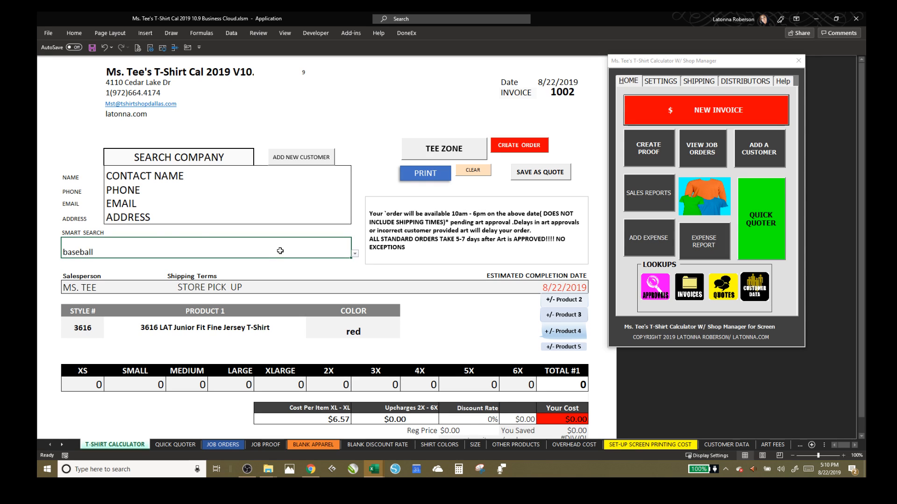
pyautogui.click(355, 254)
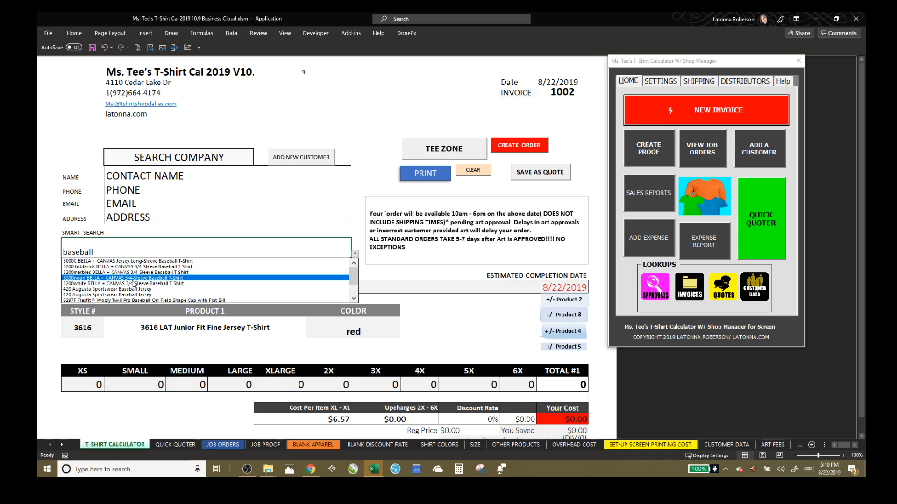
pyautogui.click(105, 277)
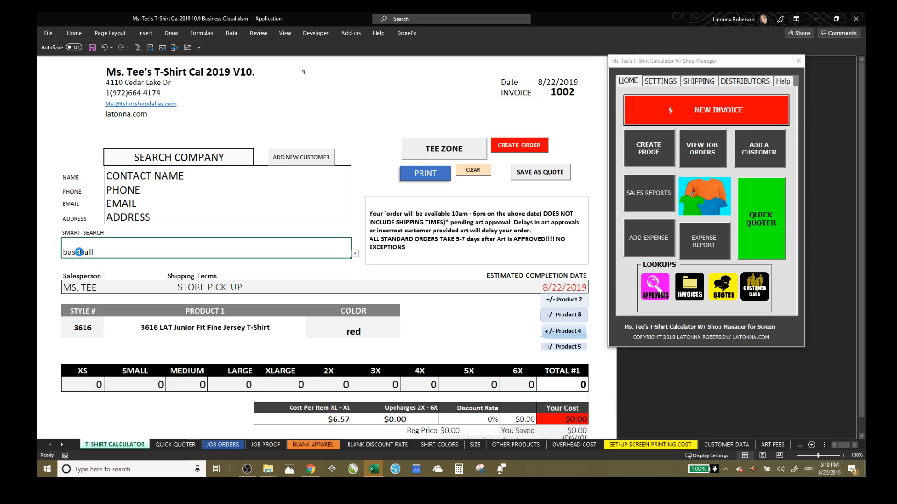